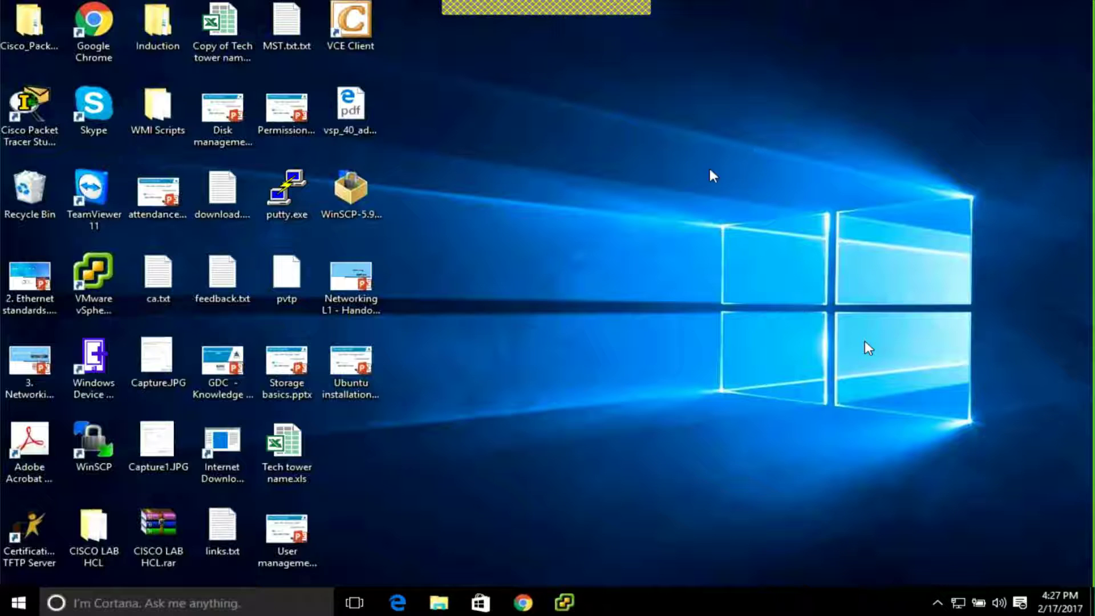
Switch to vSphere Client and start a new virtual machine on host 192.168.20.202 using the Custom configuration.
left_click(581, 597)
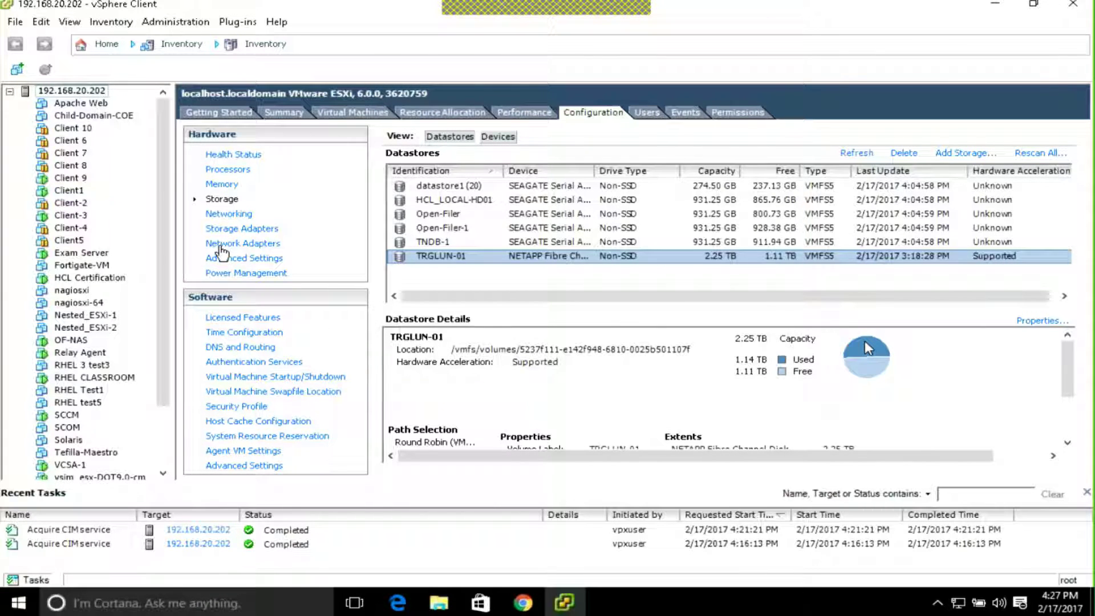
left_click(81, 92)
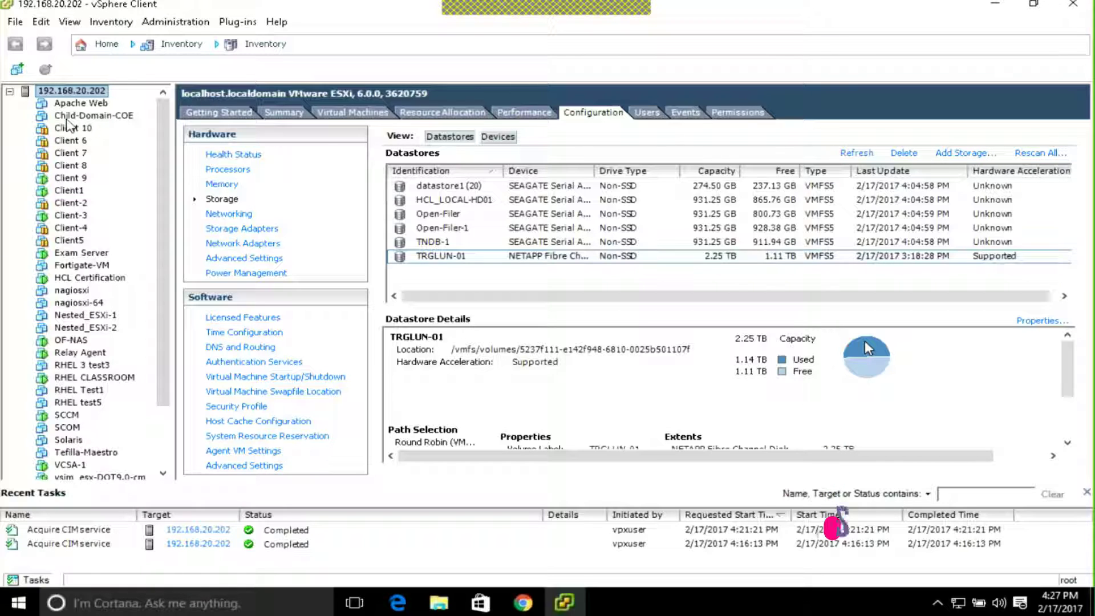
right_click(85, 92)
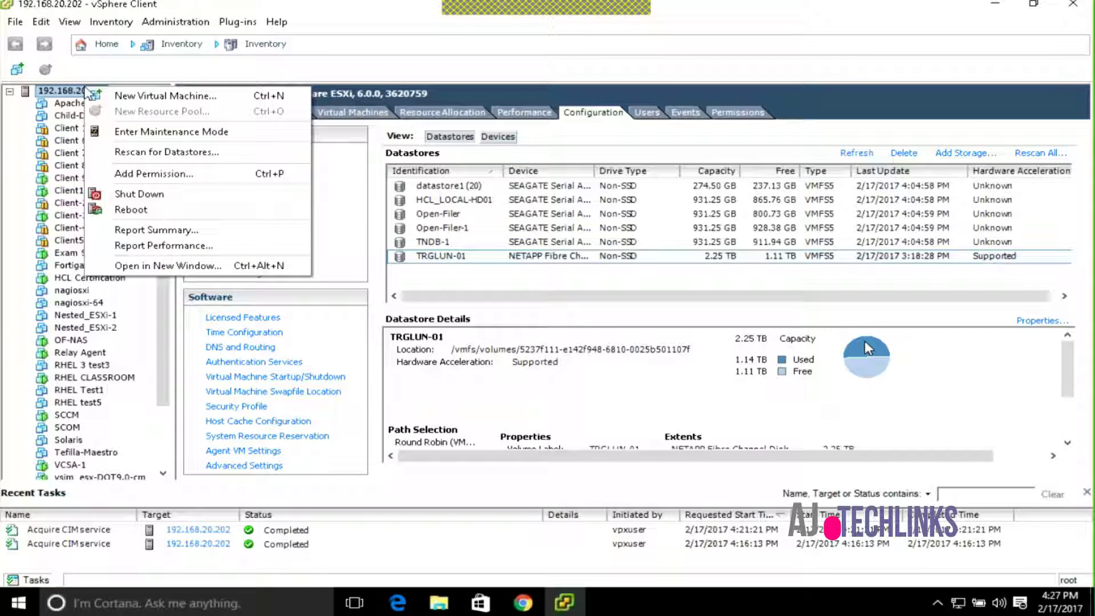
left_click(146, 100)
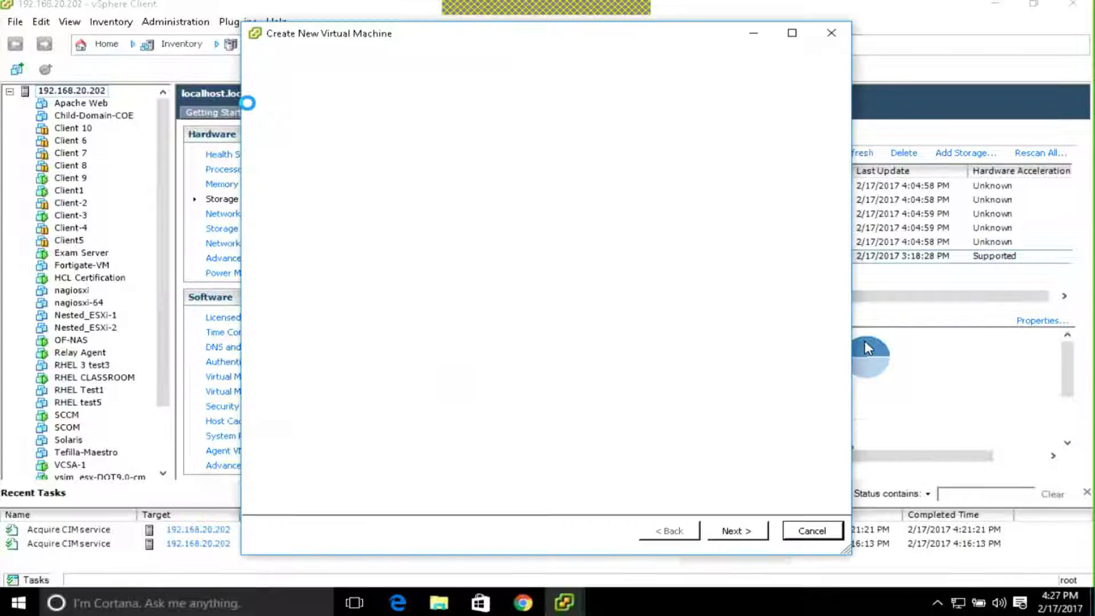
left_click(461, 180)
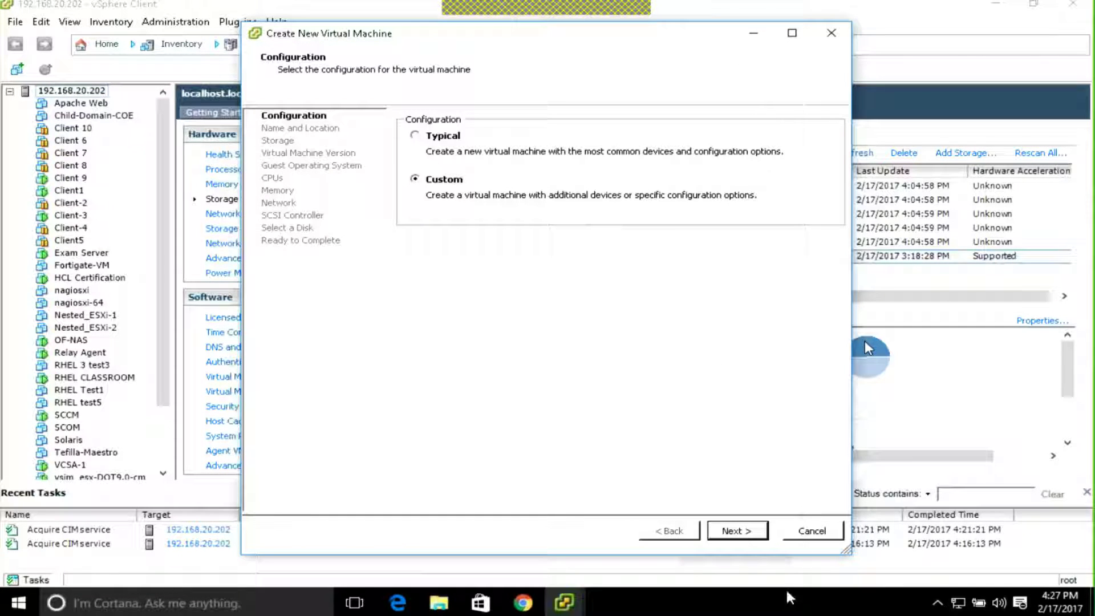
left_click(736, 531)
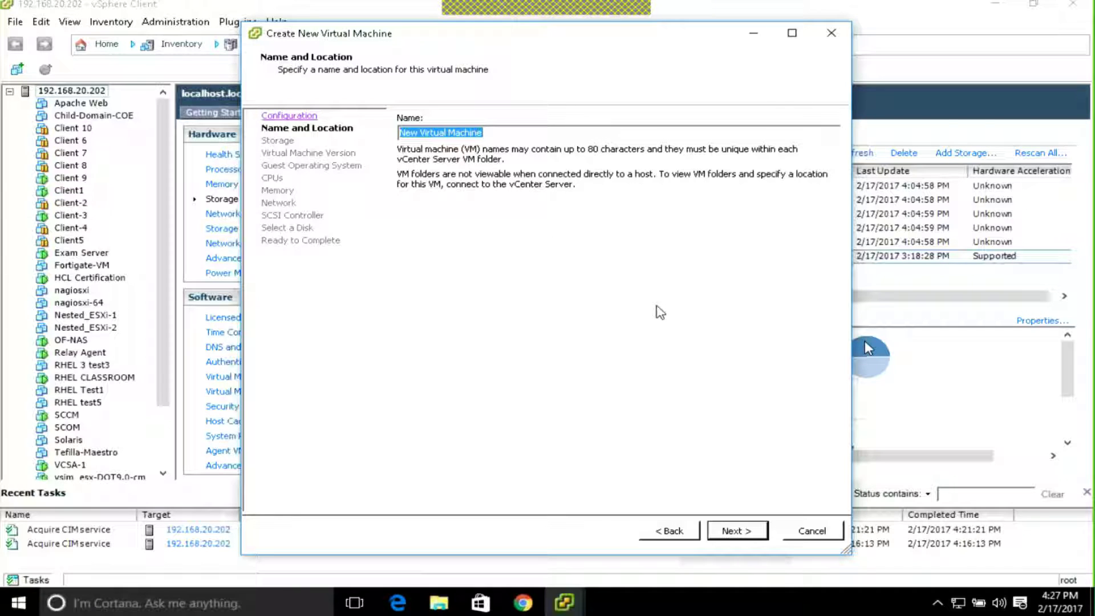
Name the new virtual machine Ubuntu and continue to the storage selection.
type("U")
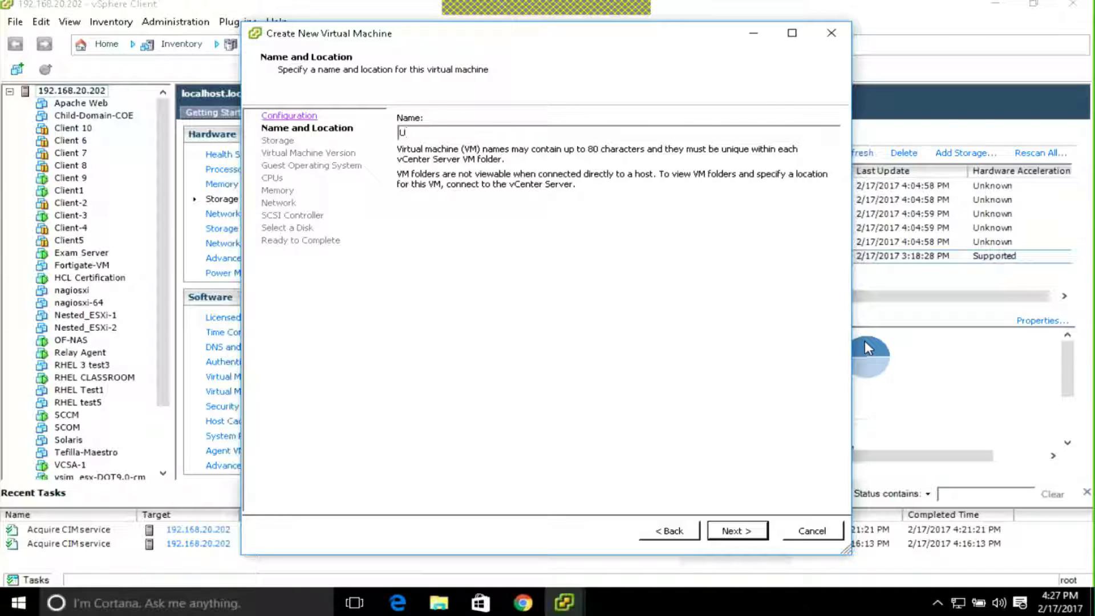
type("buntu")
left_click(751, 534)
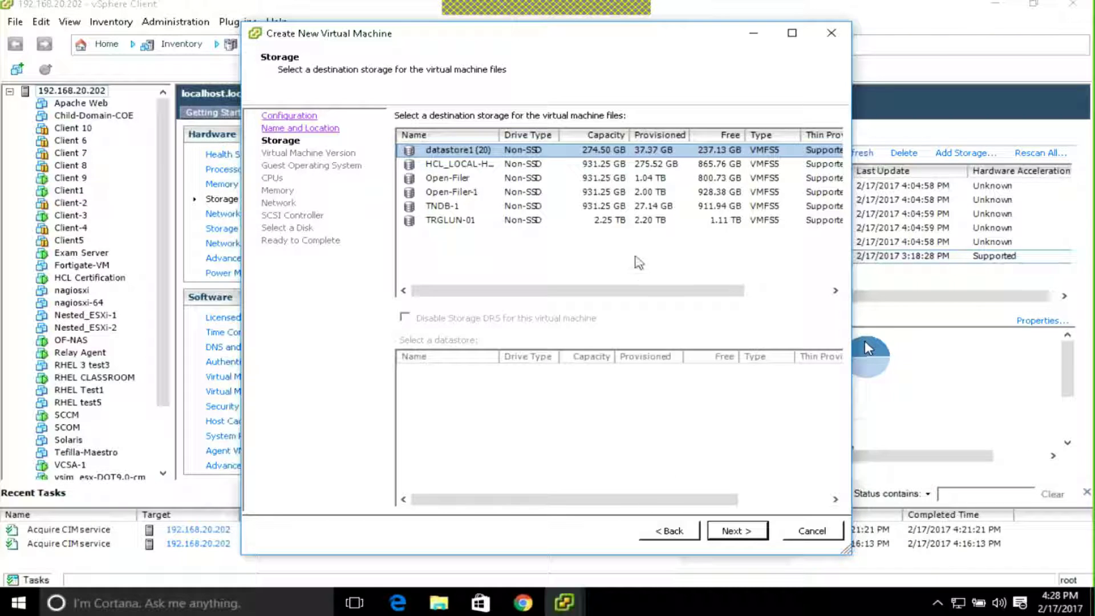
Choose TRGLUN-01 as the destination storage and keep Virtual Machine Version 11.
left_click(515, 221)
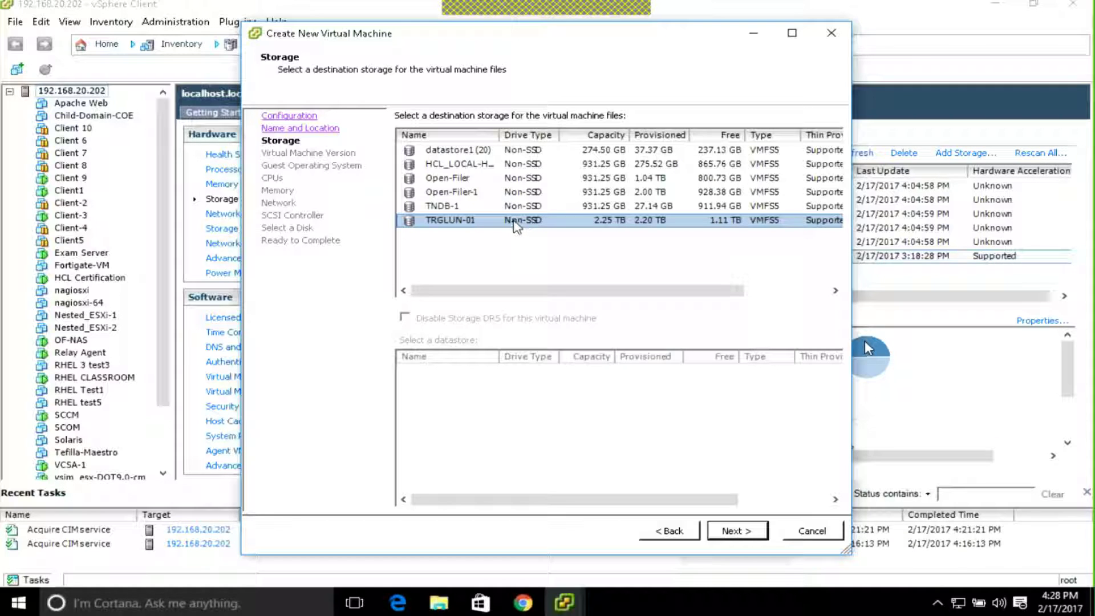
left_click(736, 531)
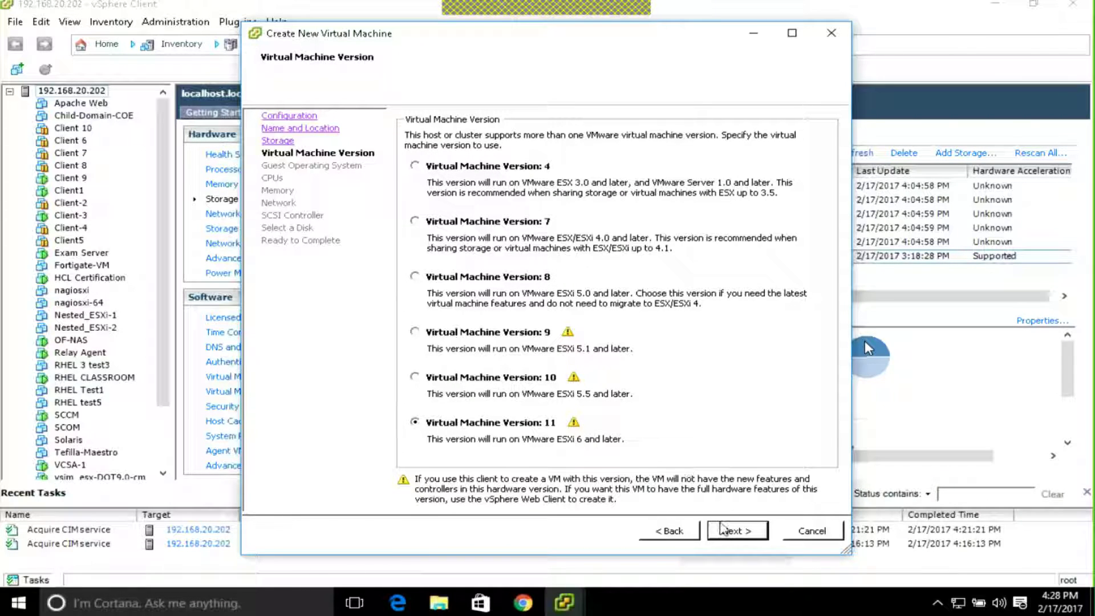
left_click(739, 536)
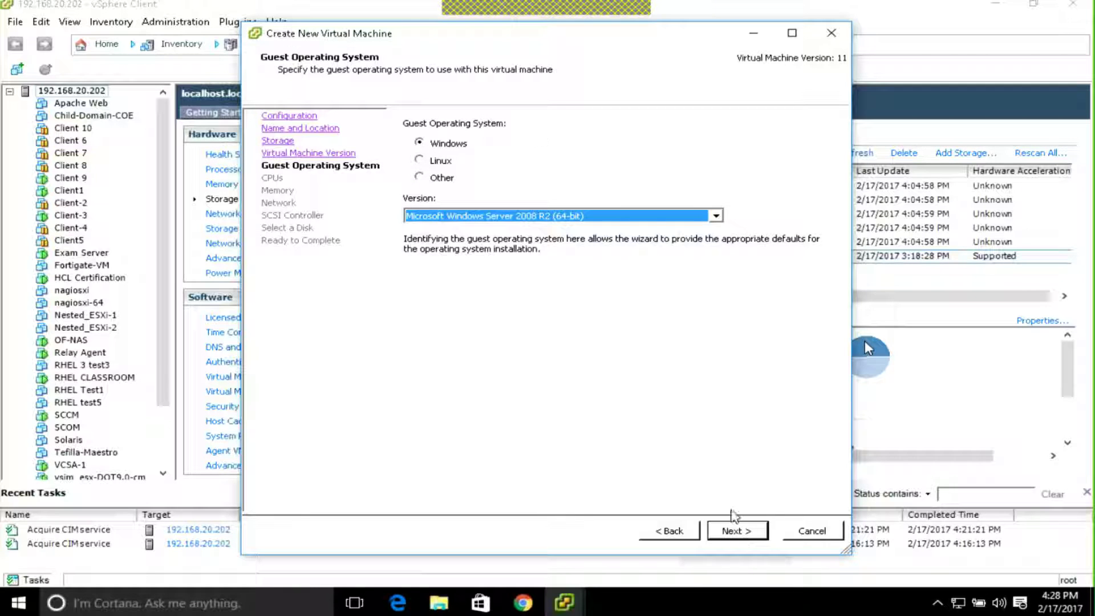
Set the guest operating system to Linux with the version Ubuntu Linux (64-bit).
left_click(445, 166)
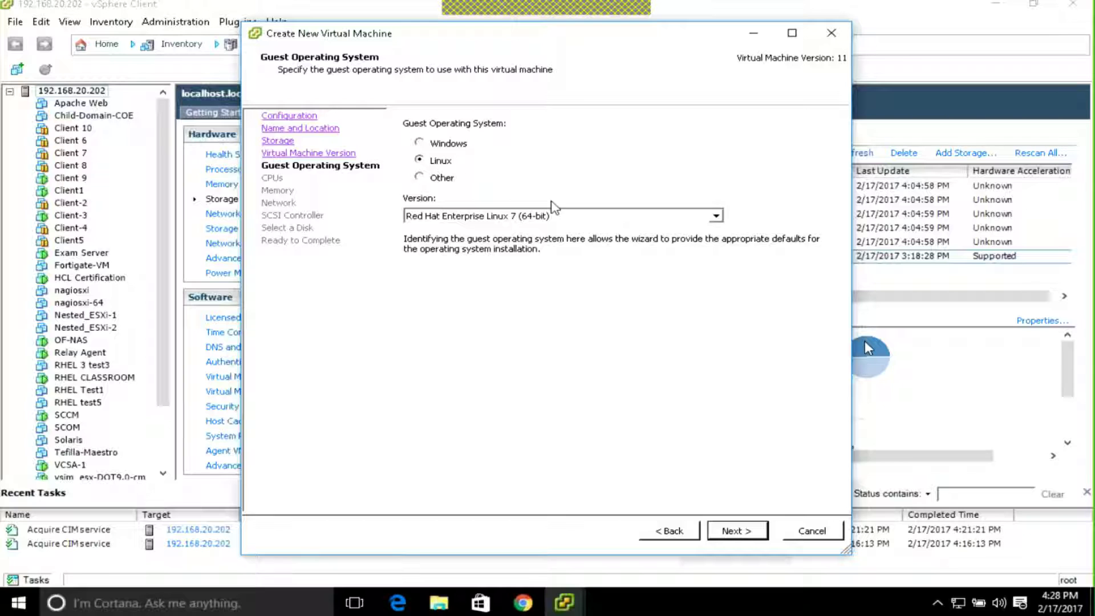
left_click(586, 216)
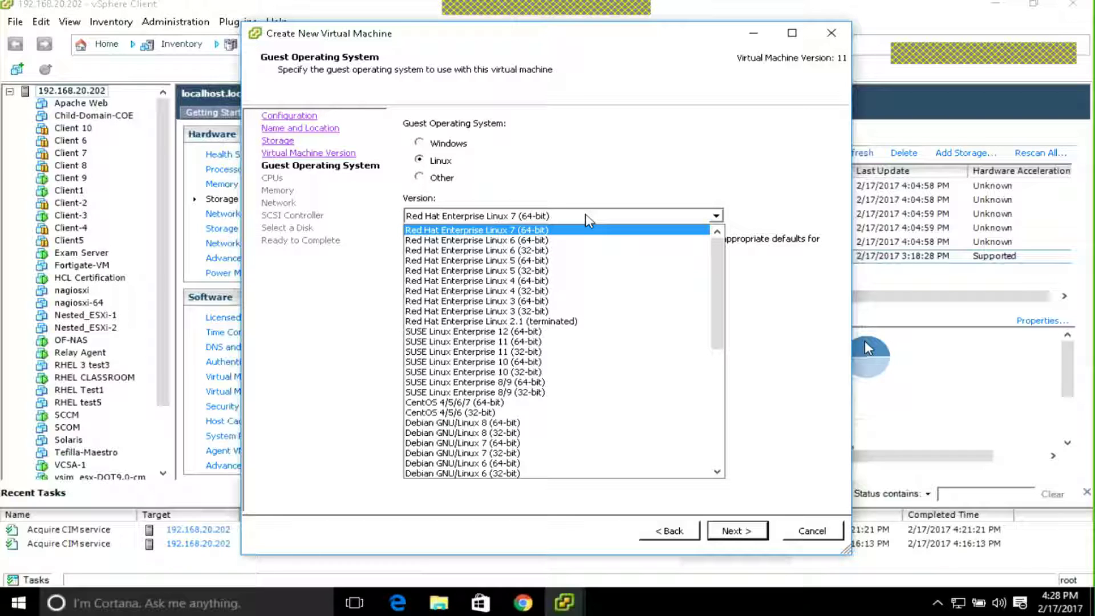
left_click(706, 270)
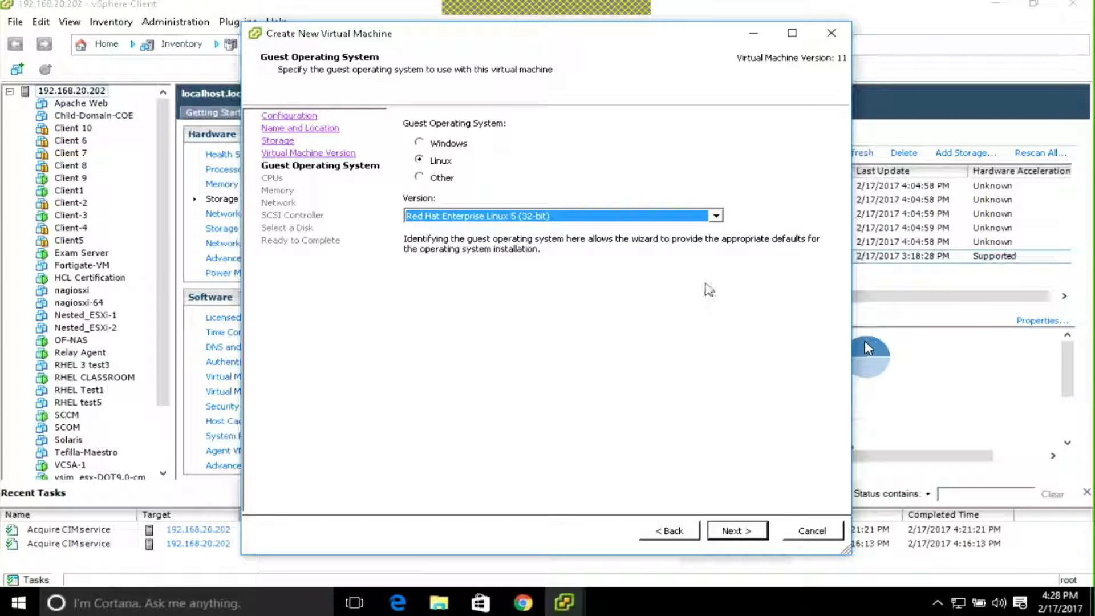
left_click(717, 216)
left_click_drag(723, 285, 713, 371)
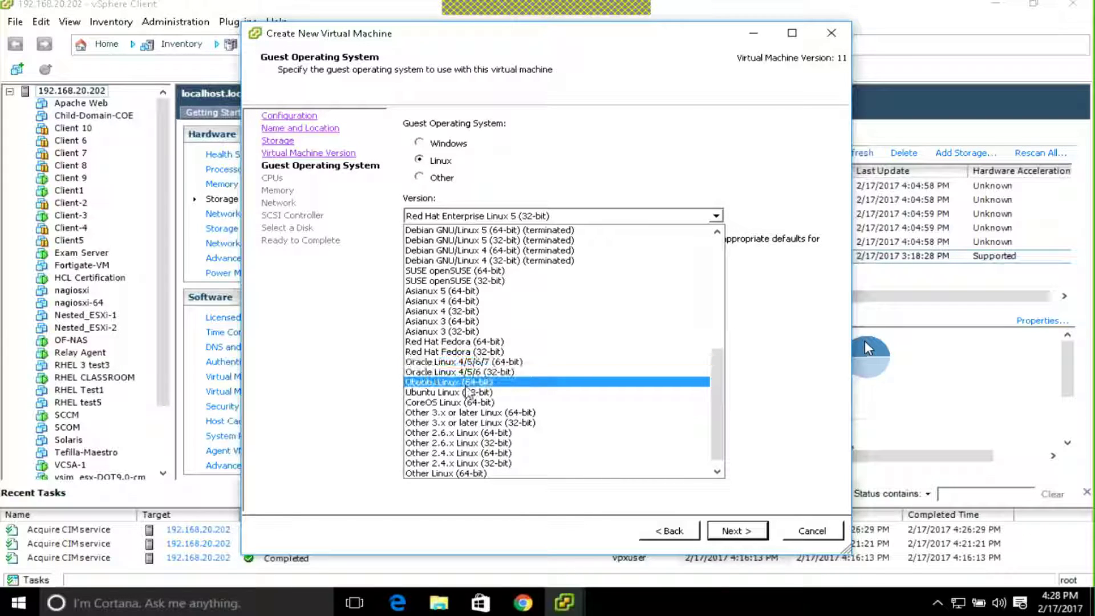
left_click(491, 382)
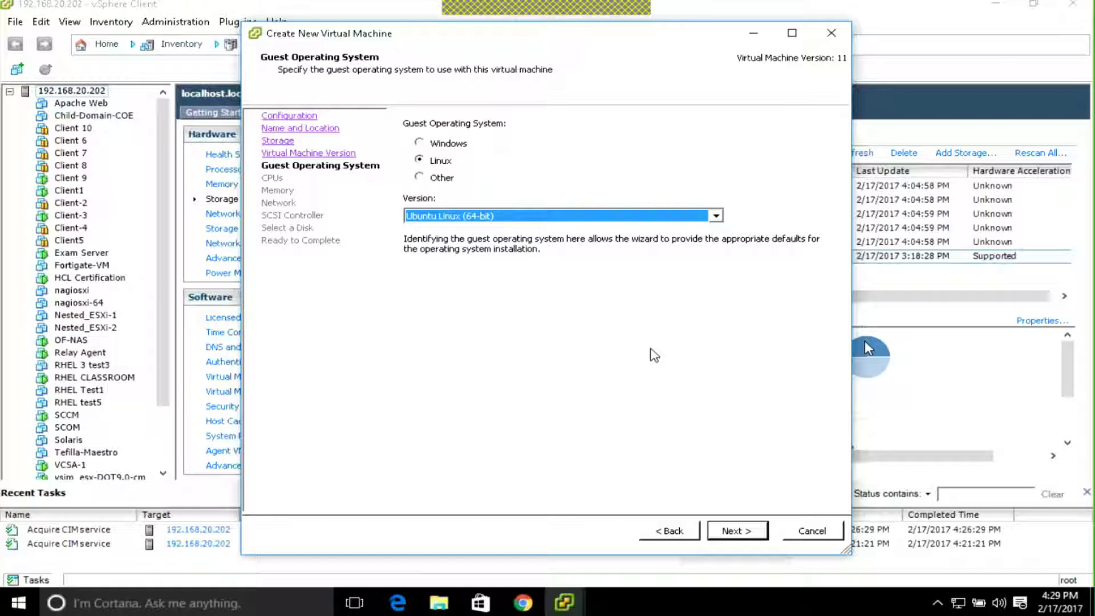
left_click(738, 533)
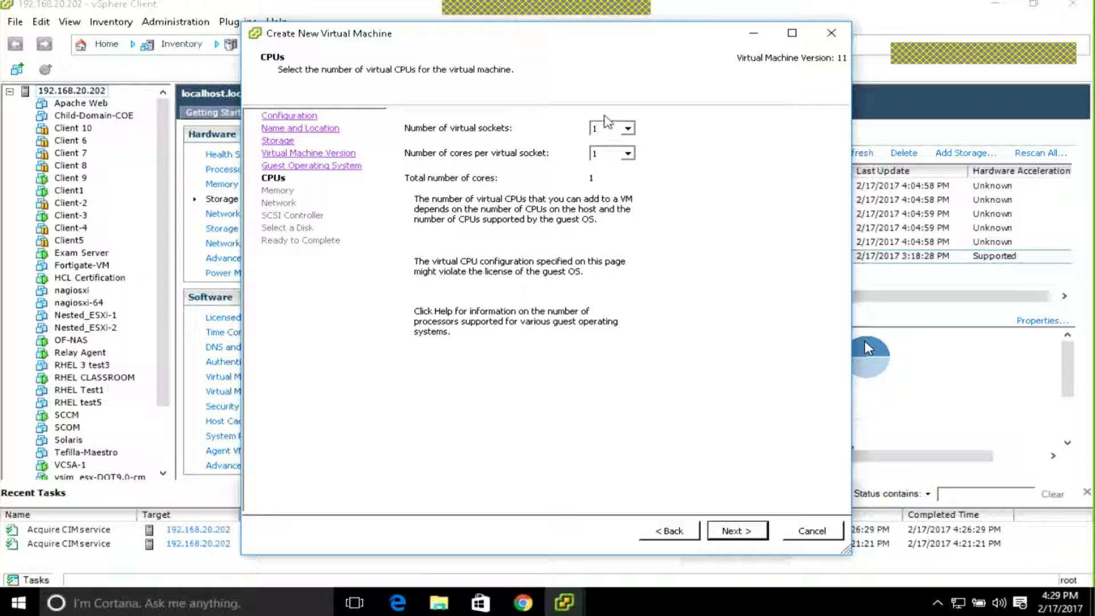
Accept one virtual socket with one core and set the memory size to 2 GB.
left_click(740, 532)
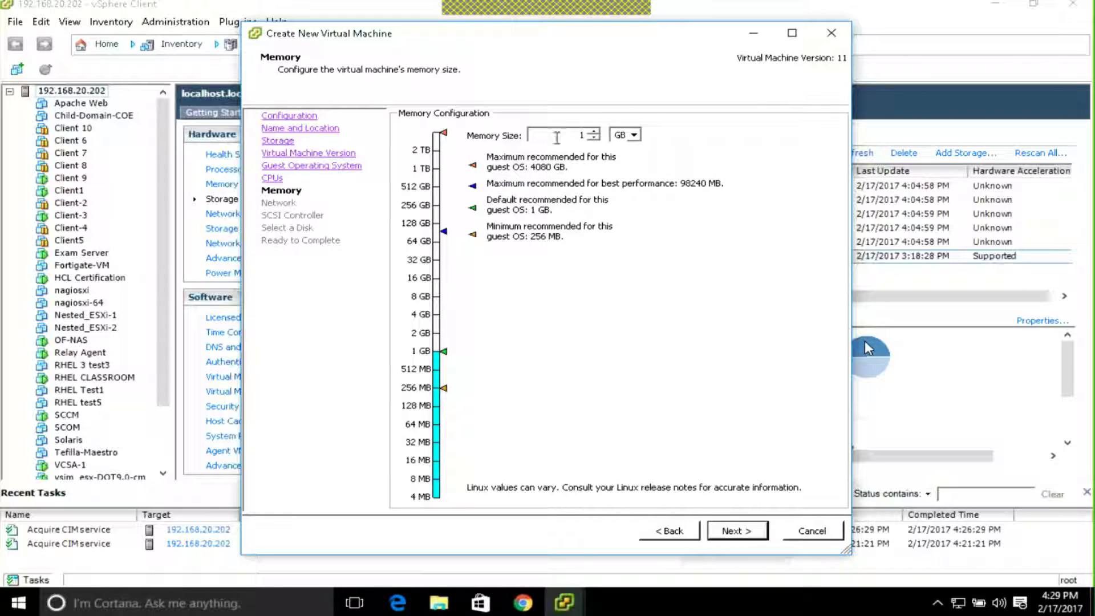
left_click_drag(559, 137, 618, 139)
type("2")
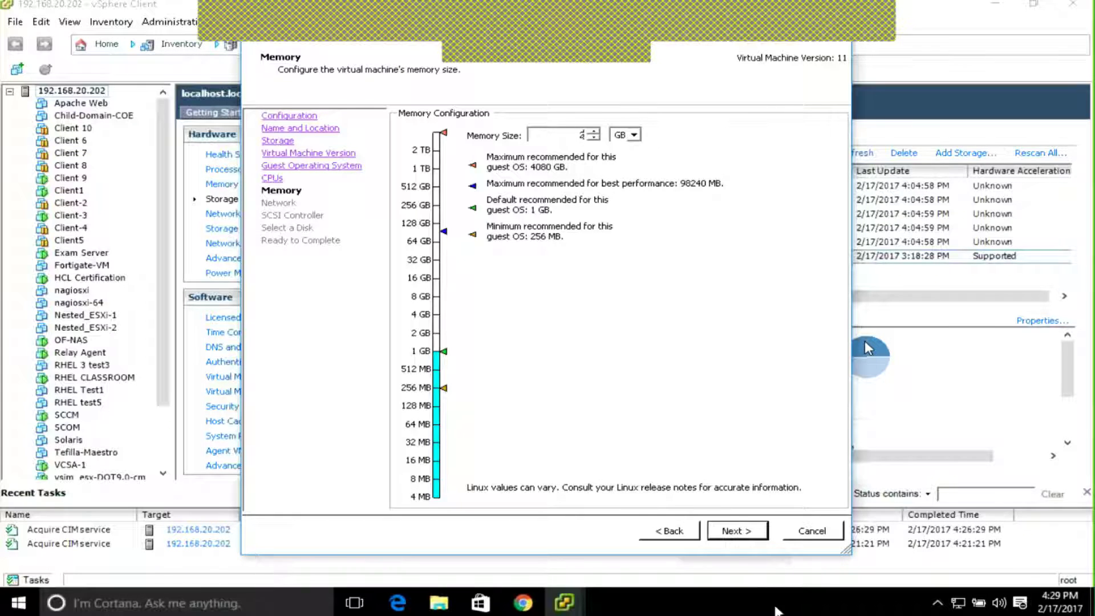
left_click(744, 531)
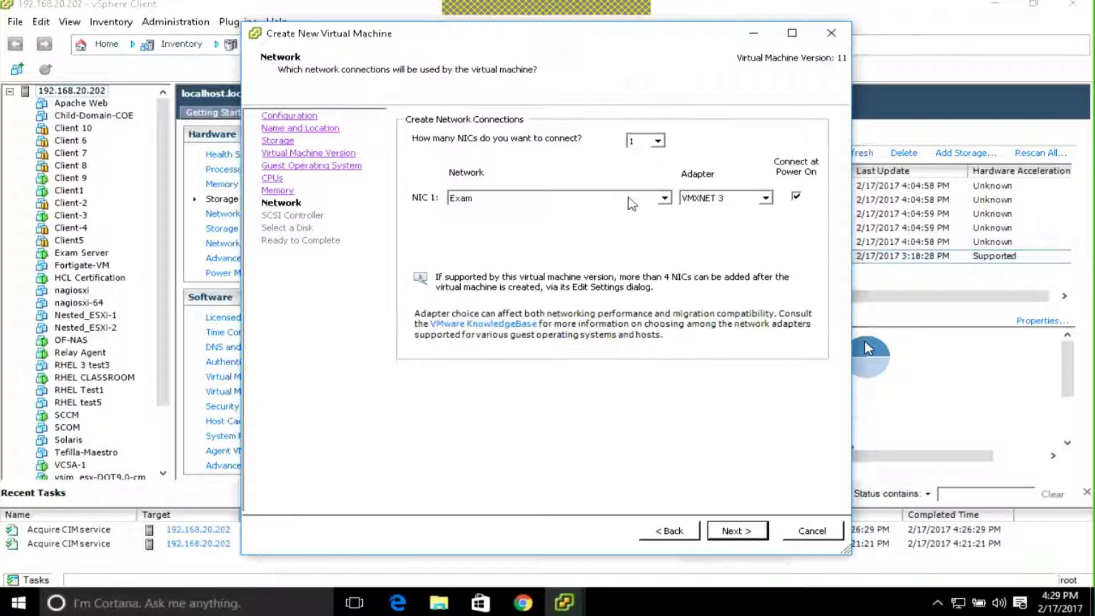
Connect NIC 1 to the Production network and keep the LSI Logic Parallel SCSI controller.
left_click(664, 198)
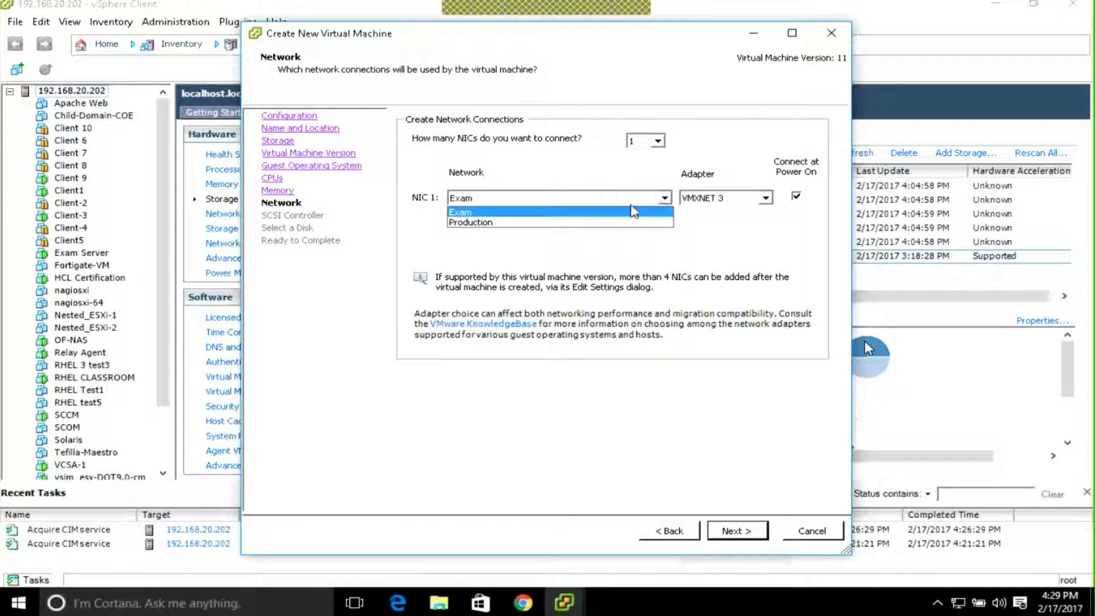
left_click(609, 223)
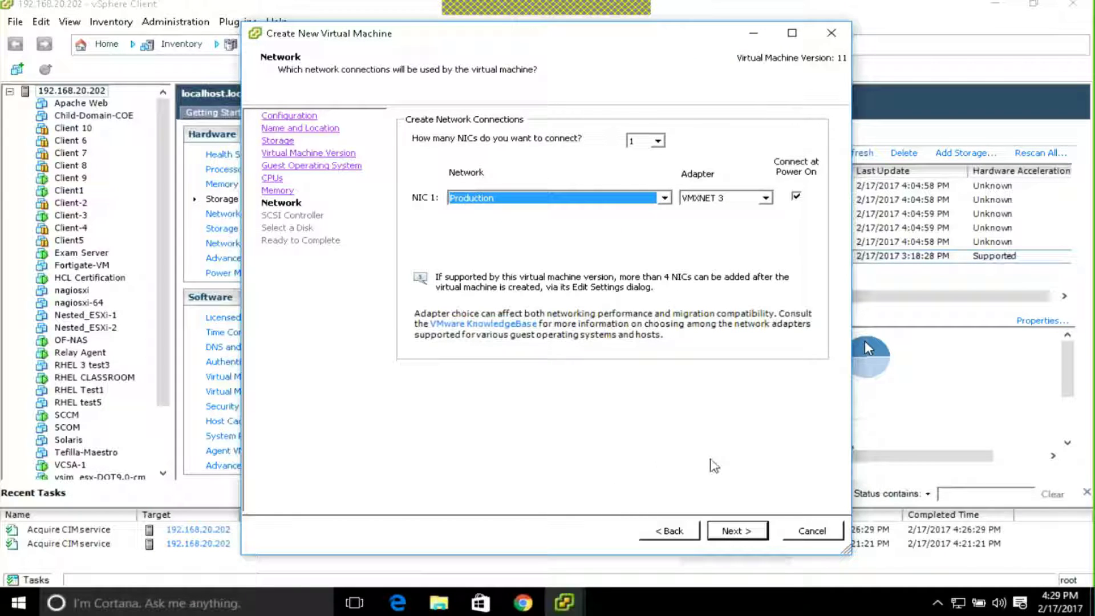
left_click(735, 536)
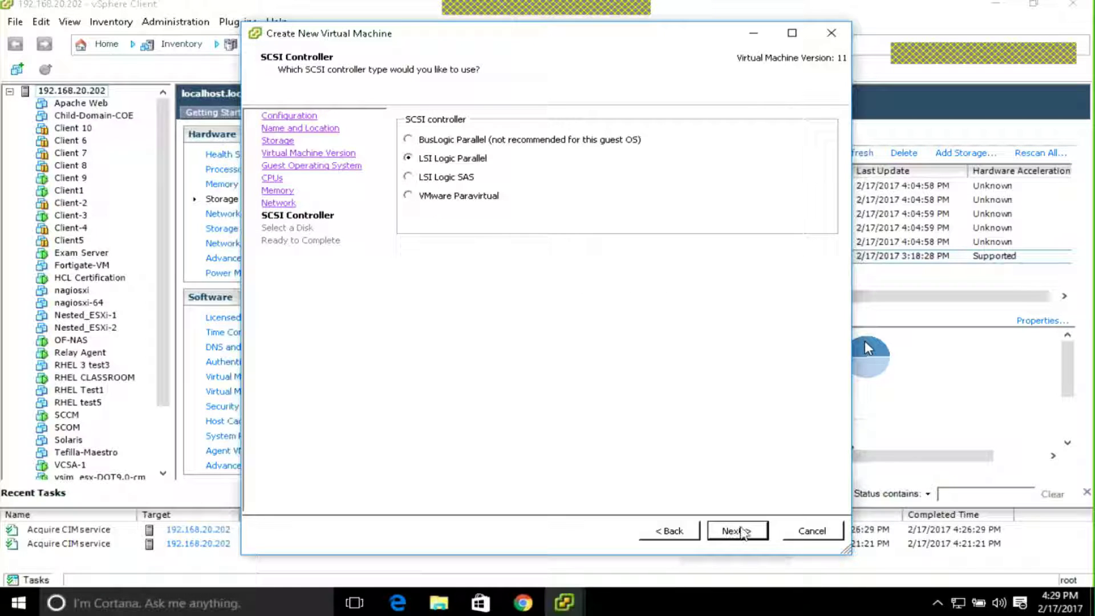
left_click(746, 536)
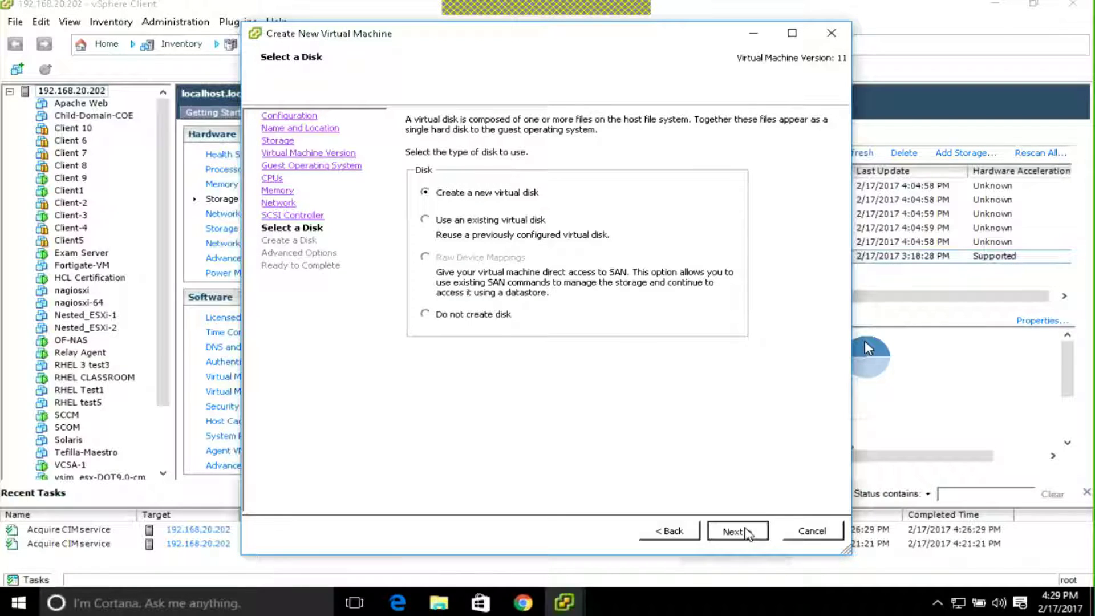
Create a new virtual disk with a size of 20 GB and Thin Provision.
left_click(747, 535)
double_click(469, 130)
type("2")
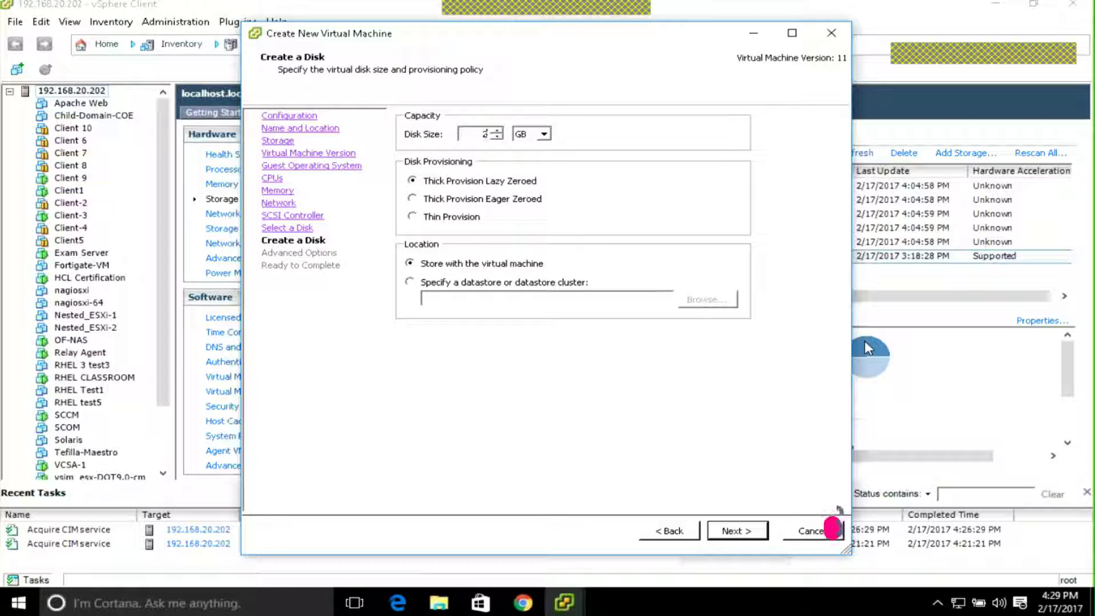
type("0")
left_click(454, 227)
Store the virtual disk on the TRGLUN-01 datastore and finish creating the virtual machine with the default advanced options.
left_click(439, 281)
left_click(701, 298)
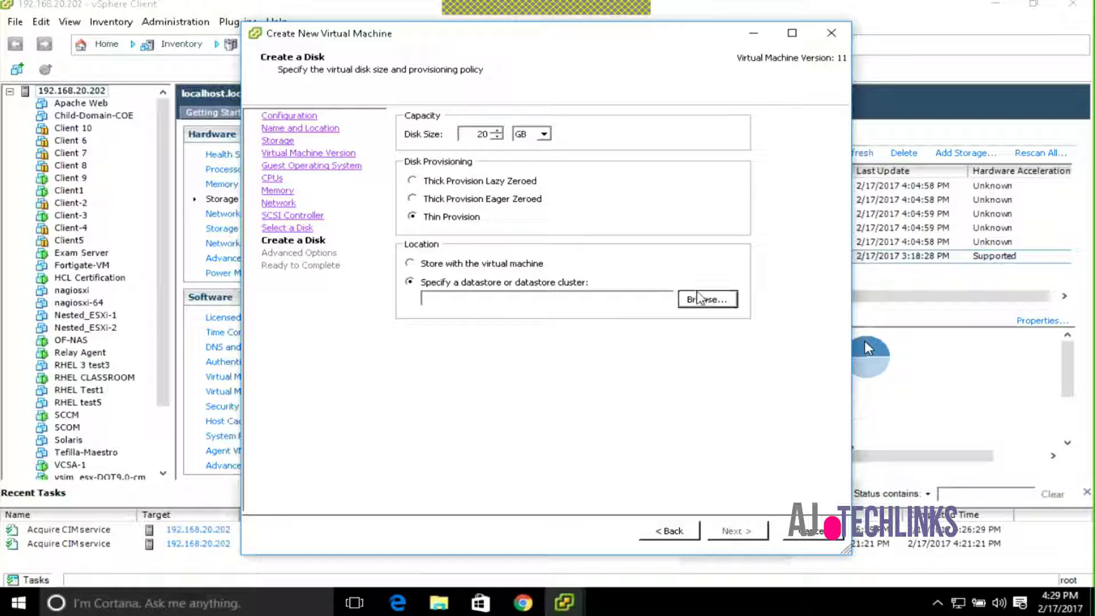
left_click(362, 268)
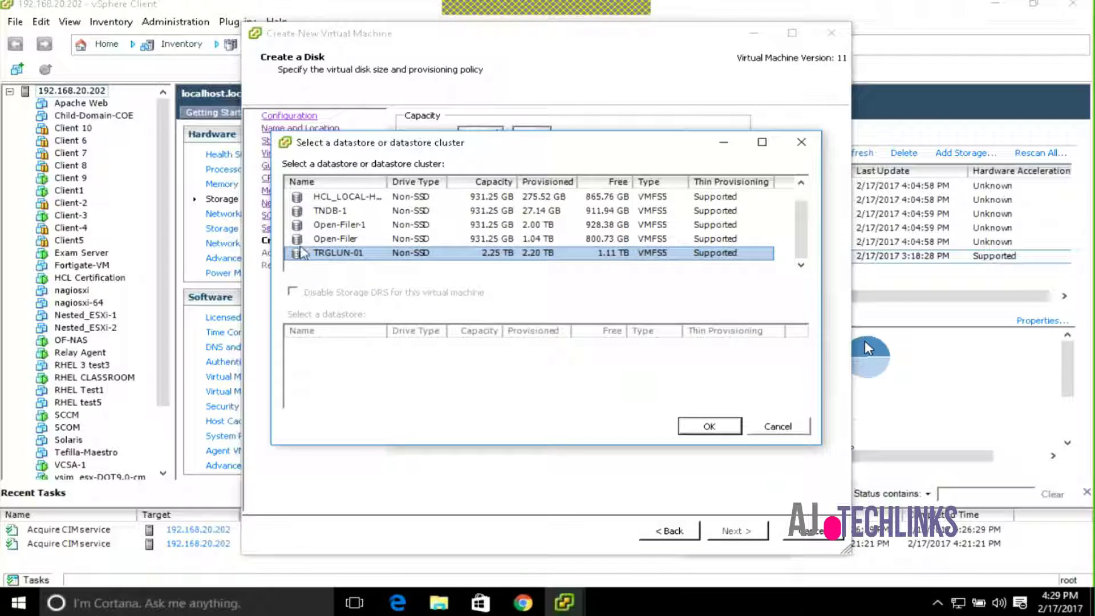
left_click(710, 427)
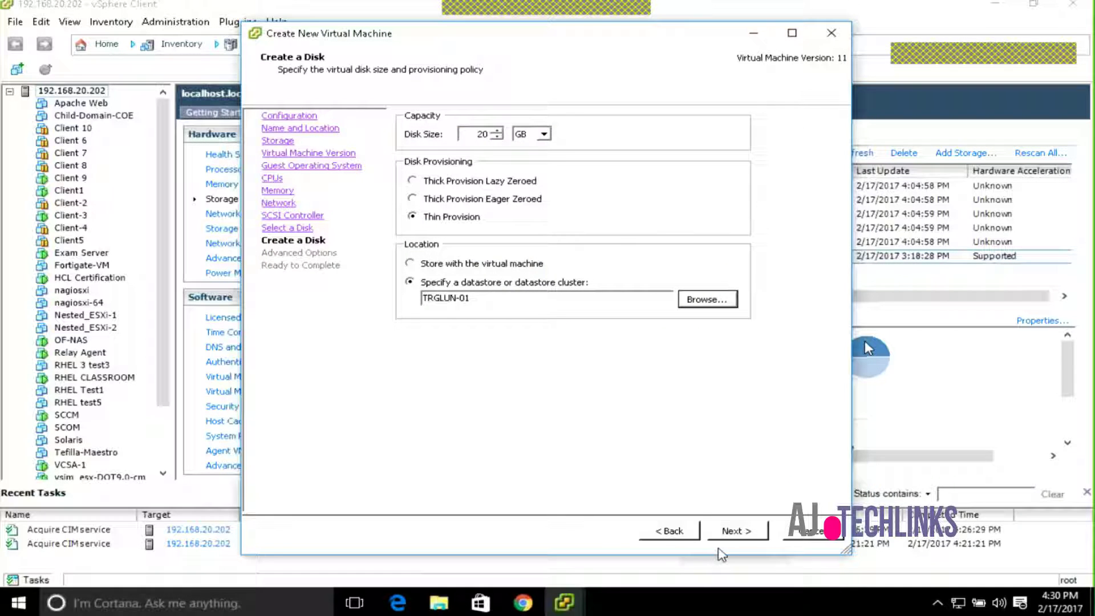
left_click(735, 531)
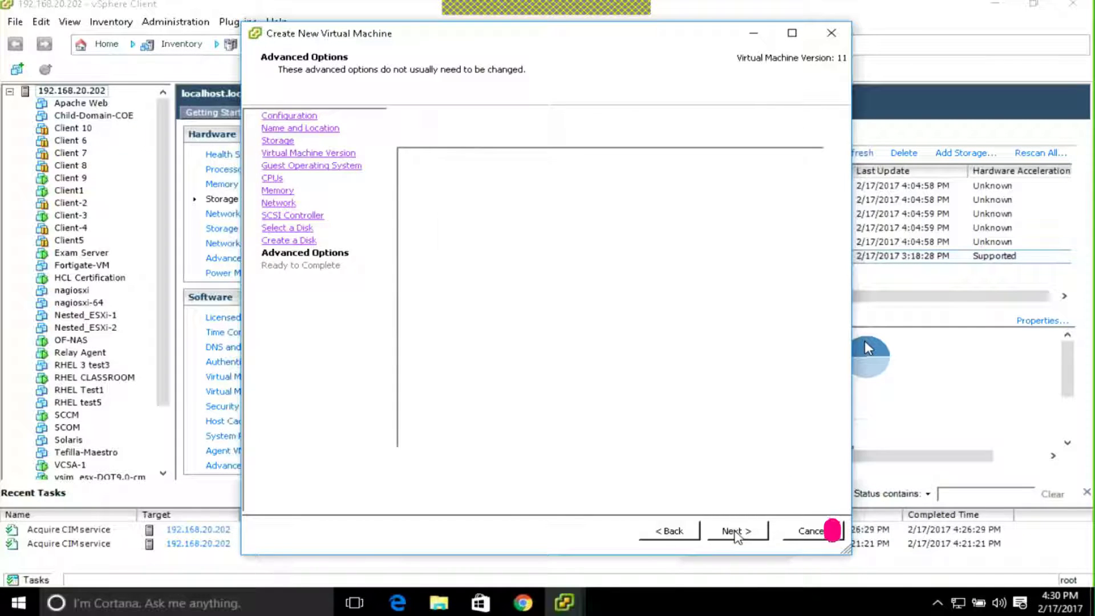
left_click(735, 530)
left_click(736, 531)
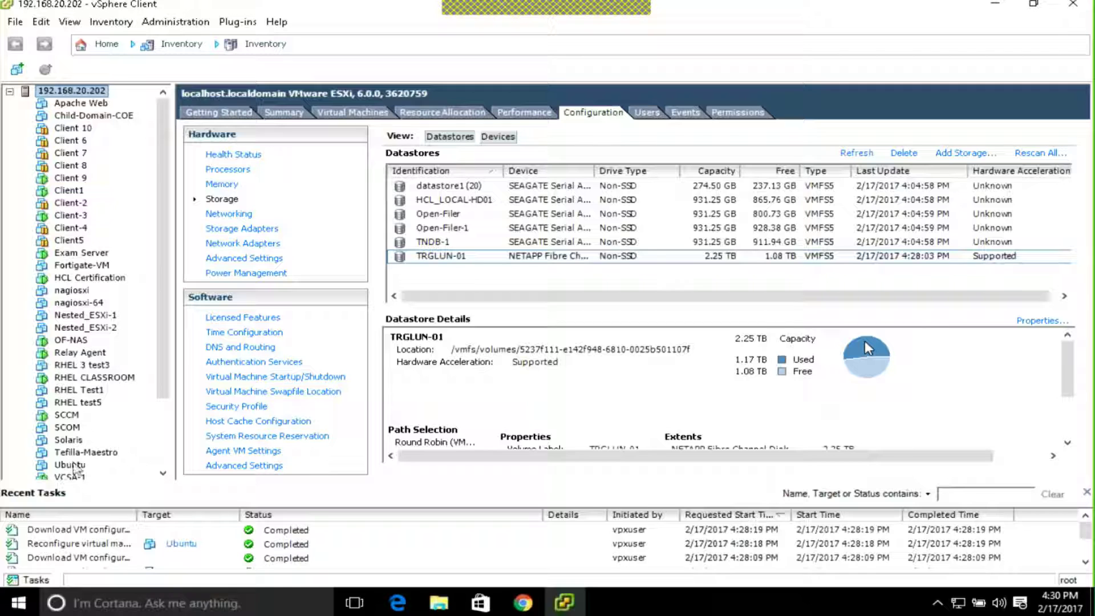
Open the datastore browser for TRGLUN-01 from the storage configuration of host 192.168.20.202.
left_click(70, 466)
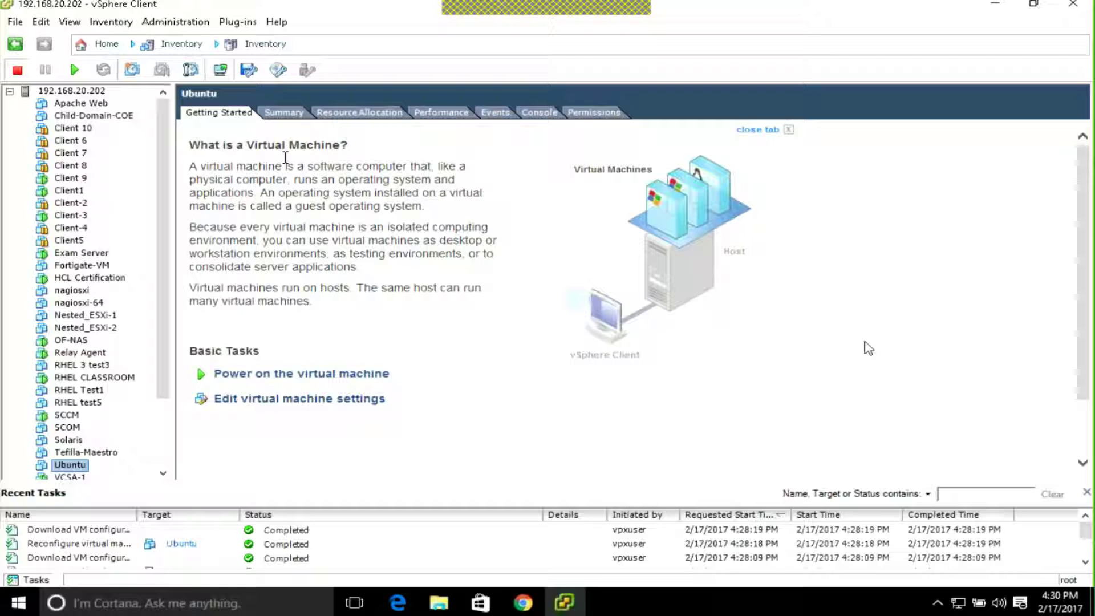
left_click(72, 90)
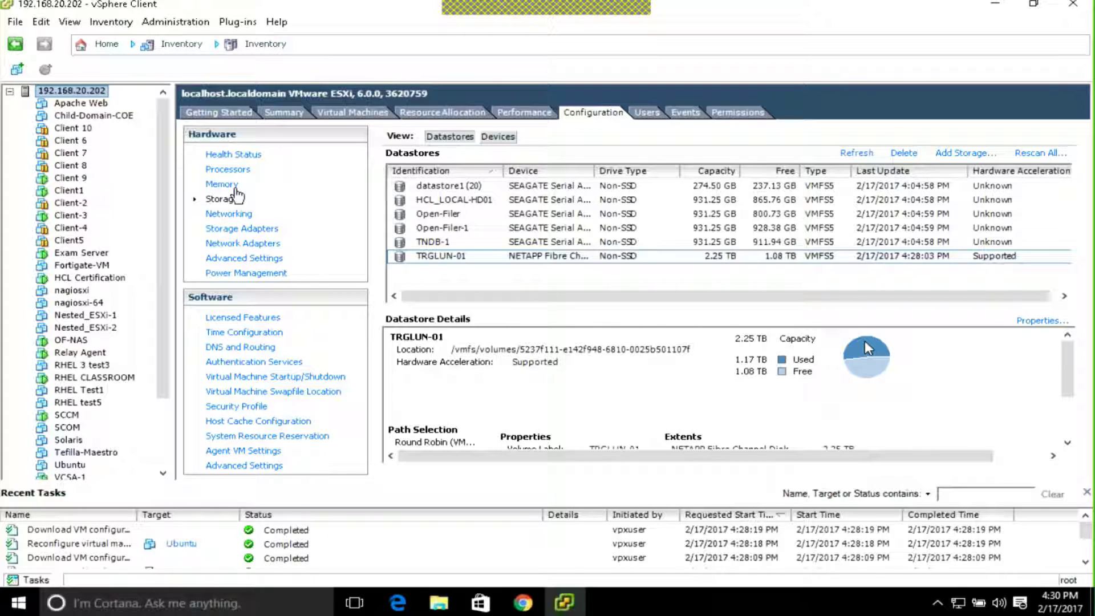
left_click(221, 184)
left_click(221, 198)
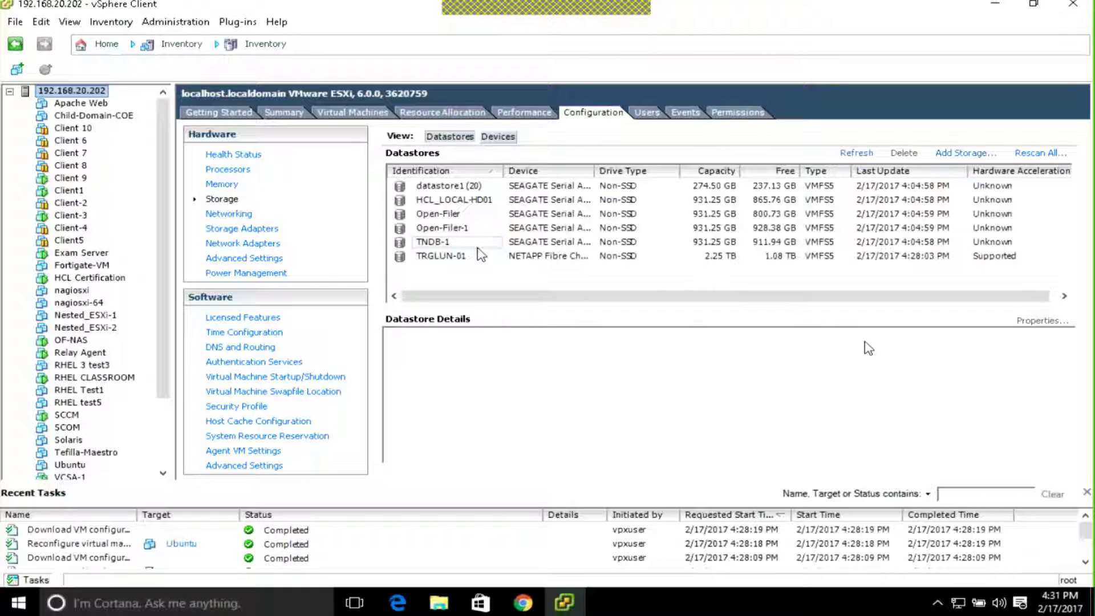
left_click(472, 262)
right_click(562, 254)
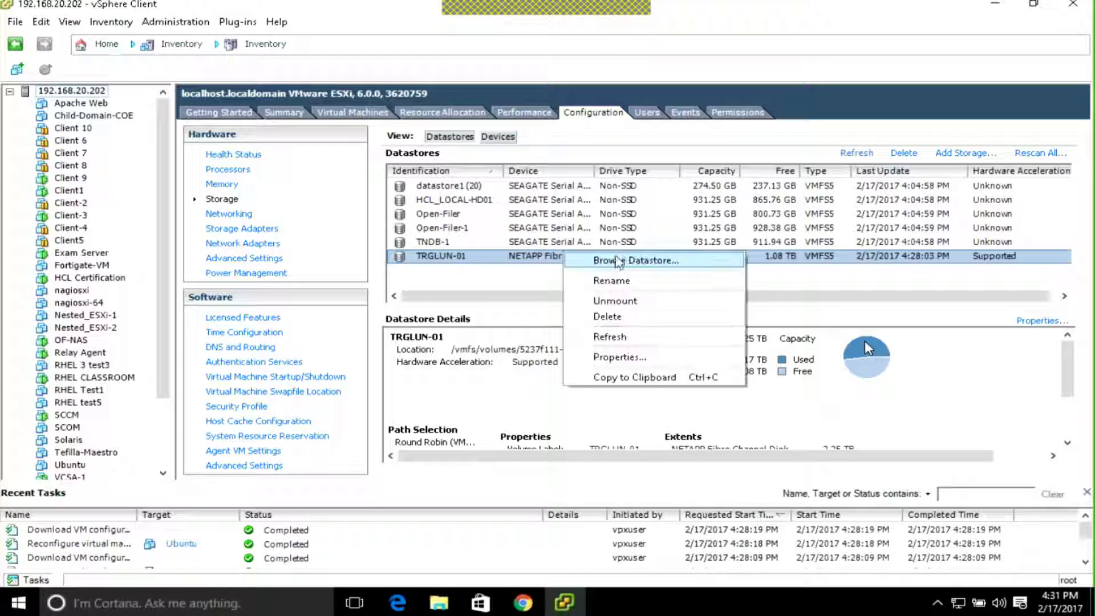
left_click(627, 264)
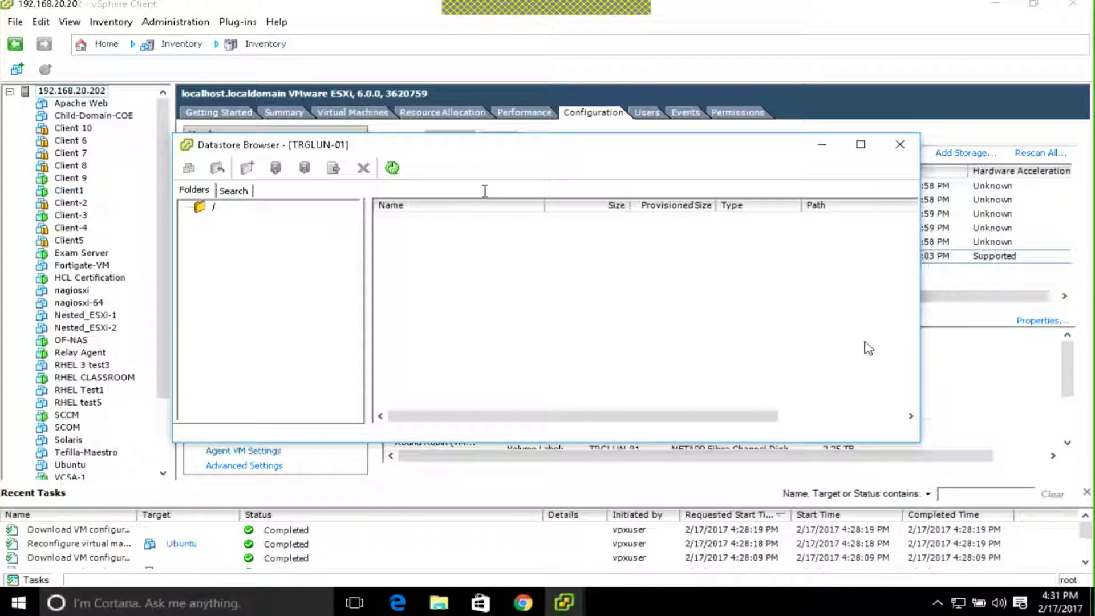
Examine the Ubuntu 16.04 desktop images in the ISO folder of TRGLUN-01, comparing the amd64 and i386 files, and close the datastore browser.
double_click(385, 236)
left_click_drag(544, 206, 626, 217)
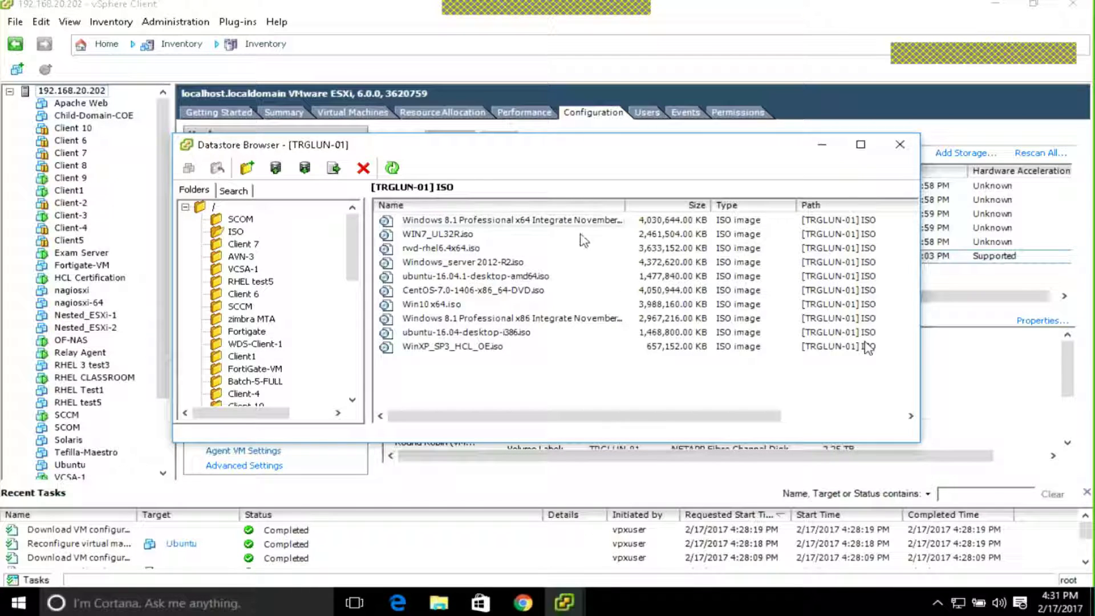
left_click(425, 276)
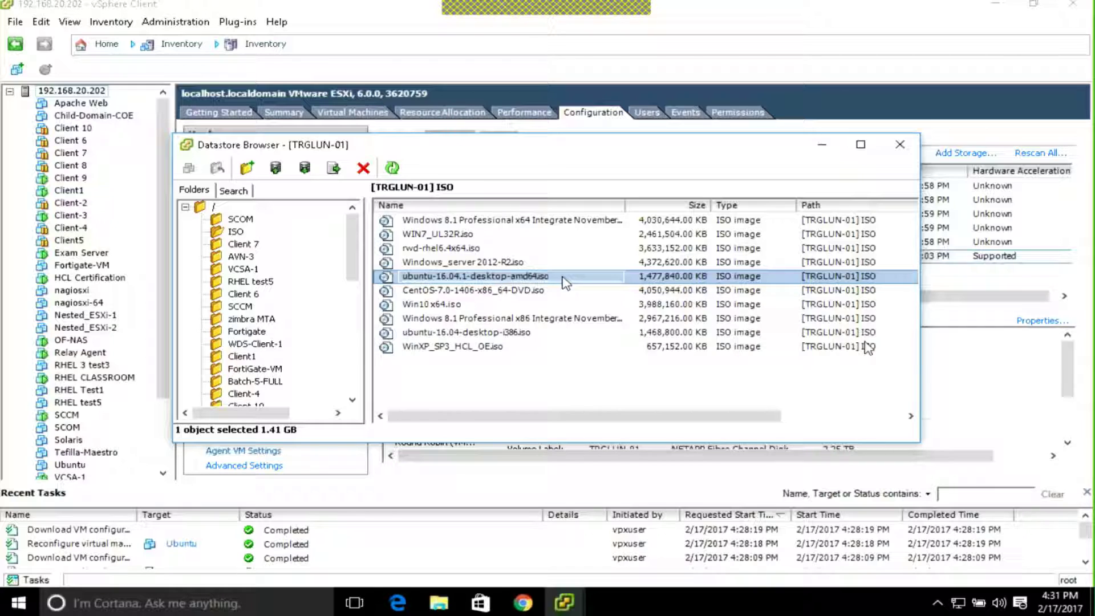
left_click(619, 333)
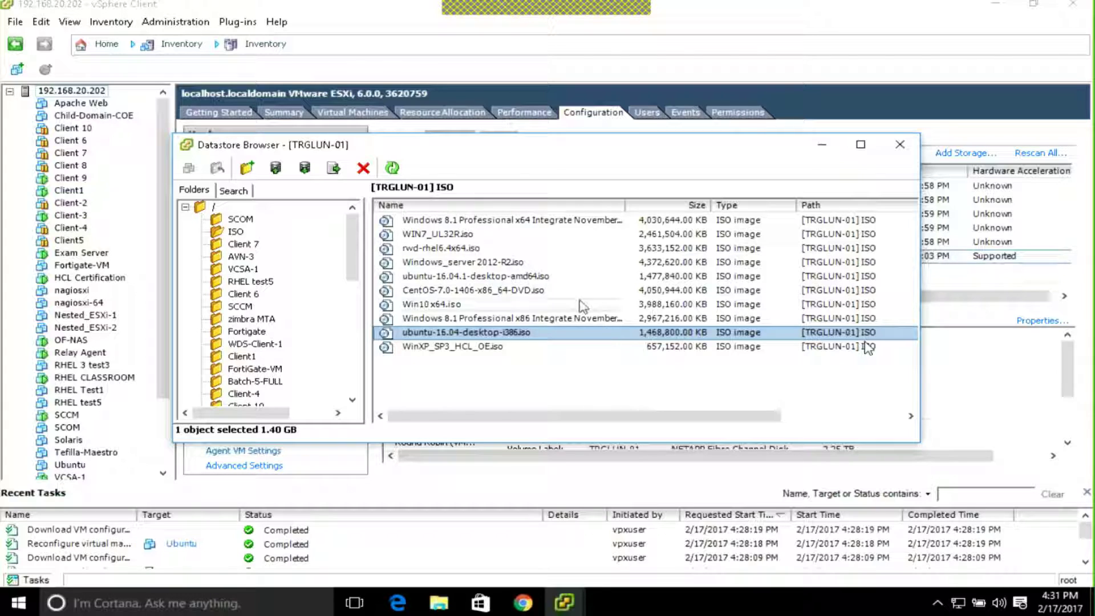
left_click(571, 278)
left_click(569, 334)
left_click(527, 278)
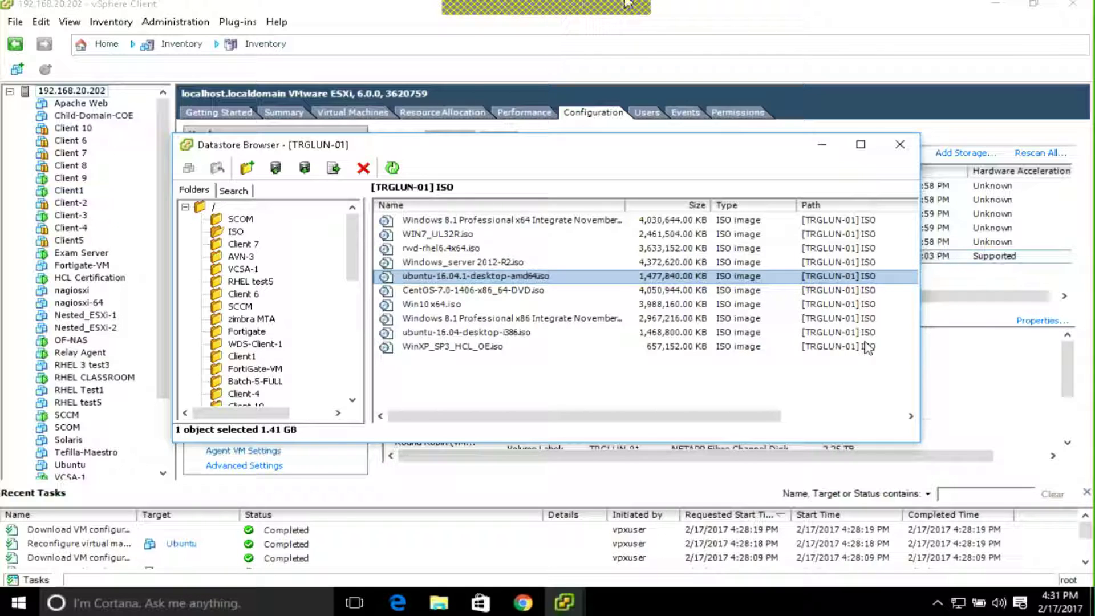
mouse_move(626, 2)
left_click(714, 12)
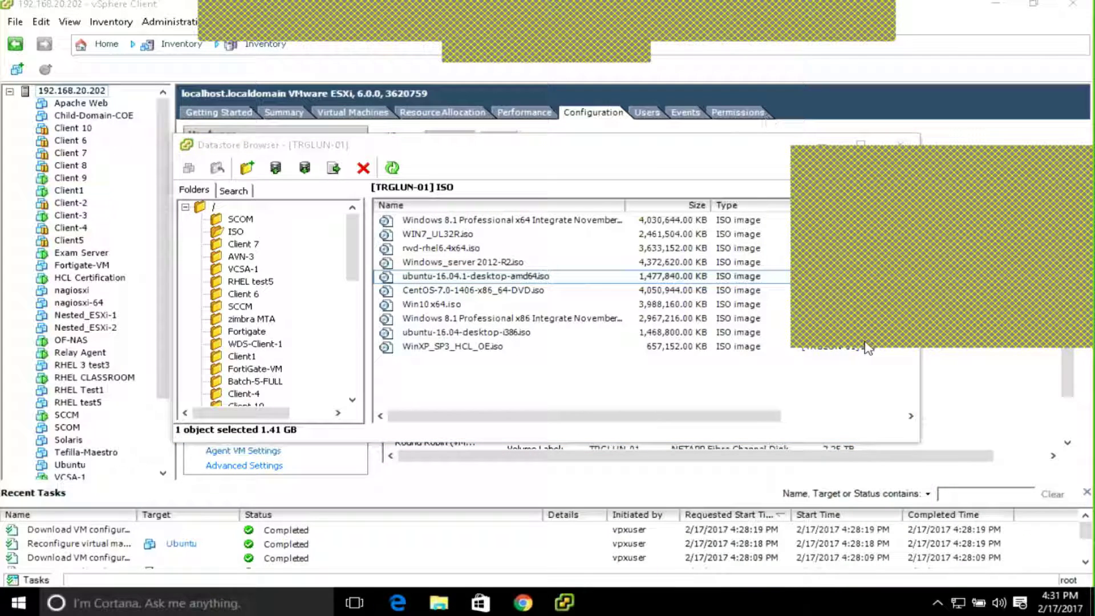
left_click(570, 278)
left_click(582, 320)
left_click(569, 276)
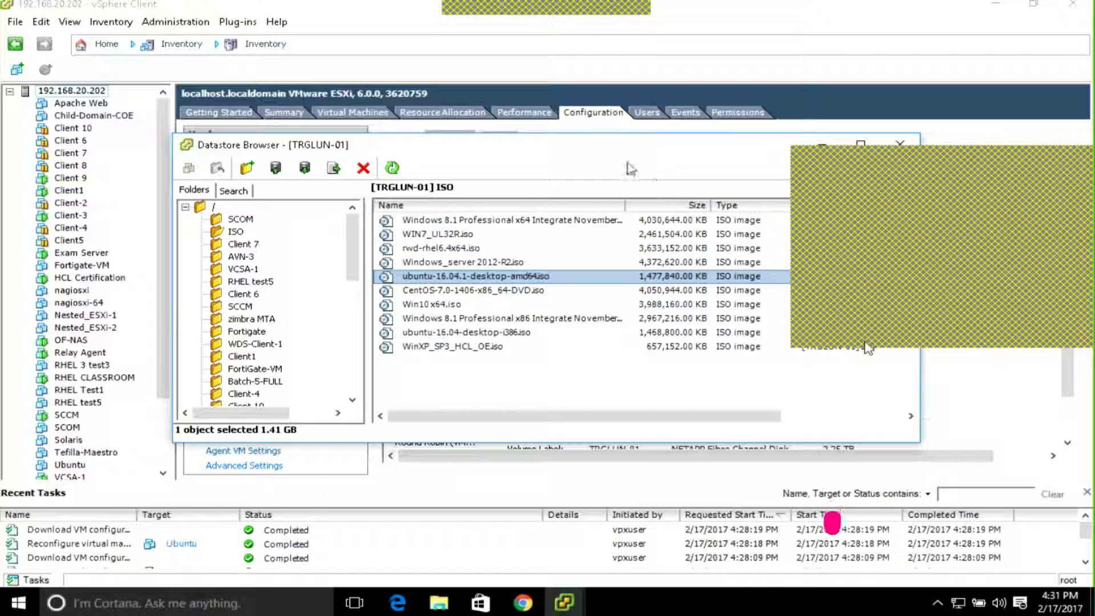
left_click(900, 145)
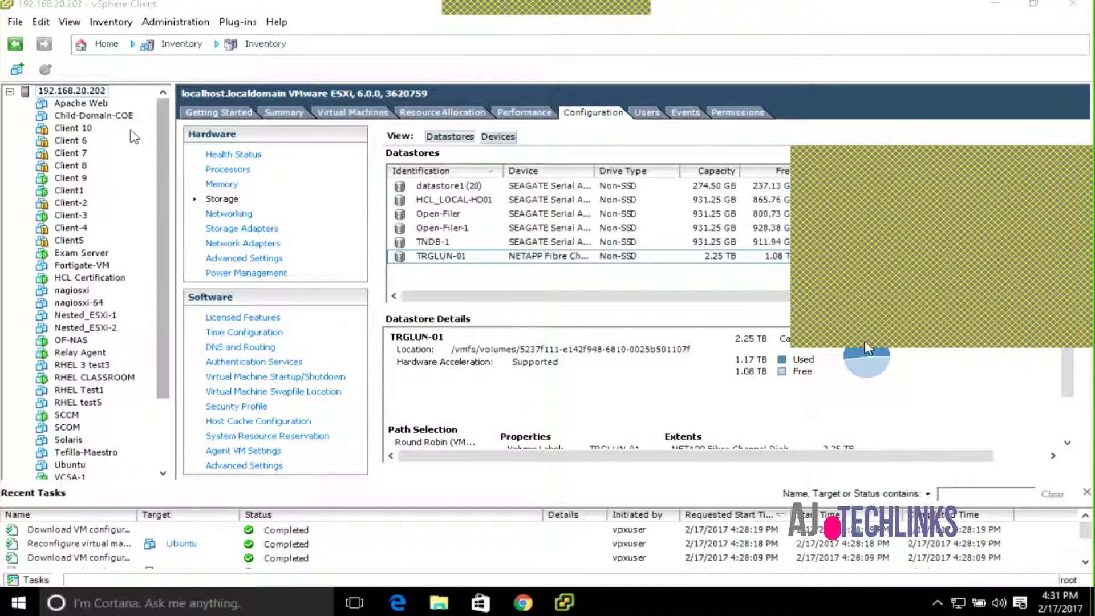
Open the settings of the Ubuntu virtual machine and change the CD/DVD drive 1 device type to Datastore ISO File.
left_click(73, 464)
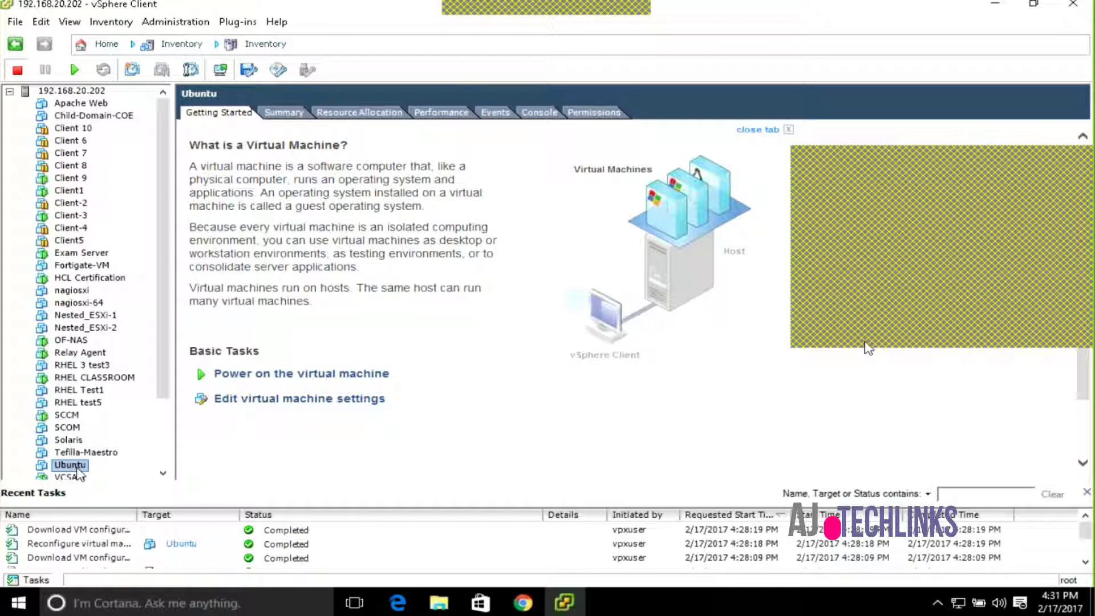
right_click(77, 470)
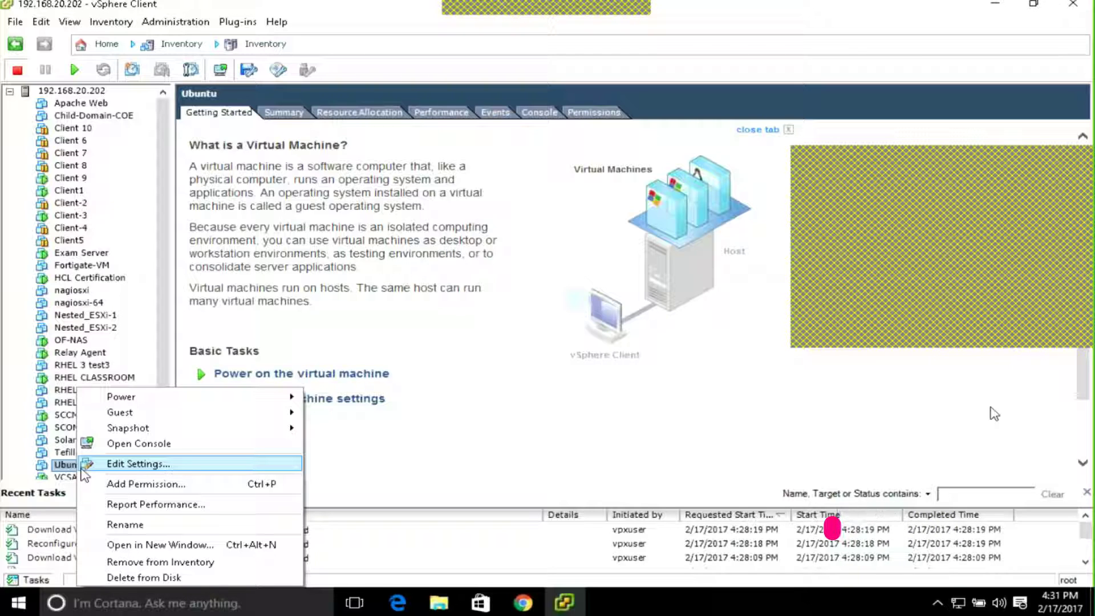
left_click(147, 464)
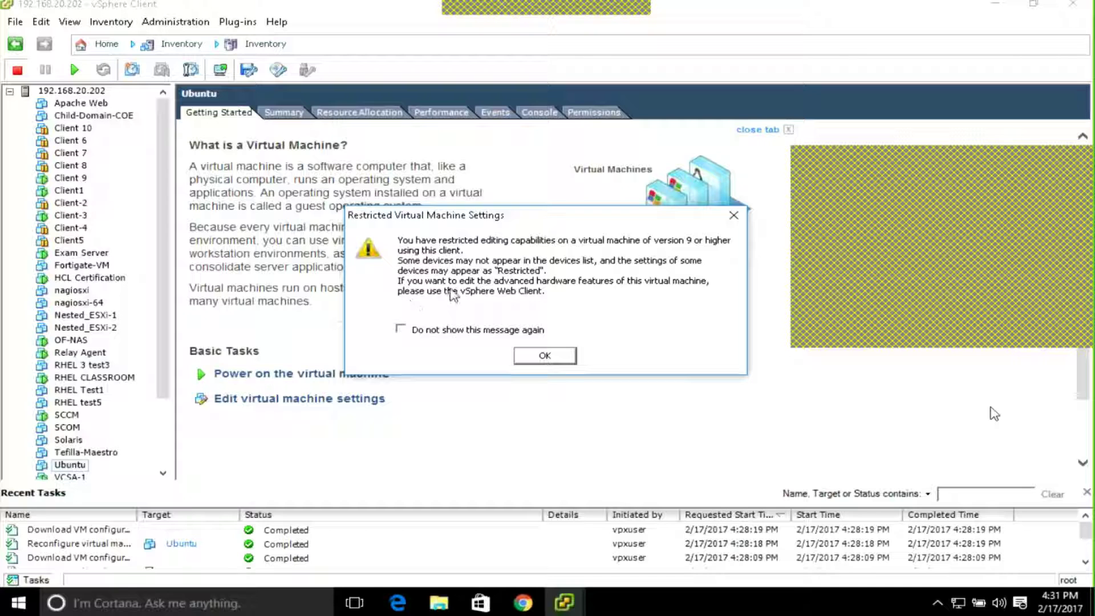
left_click(563, 356)
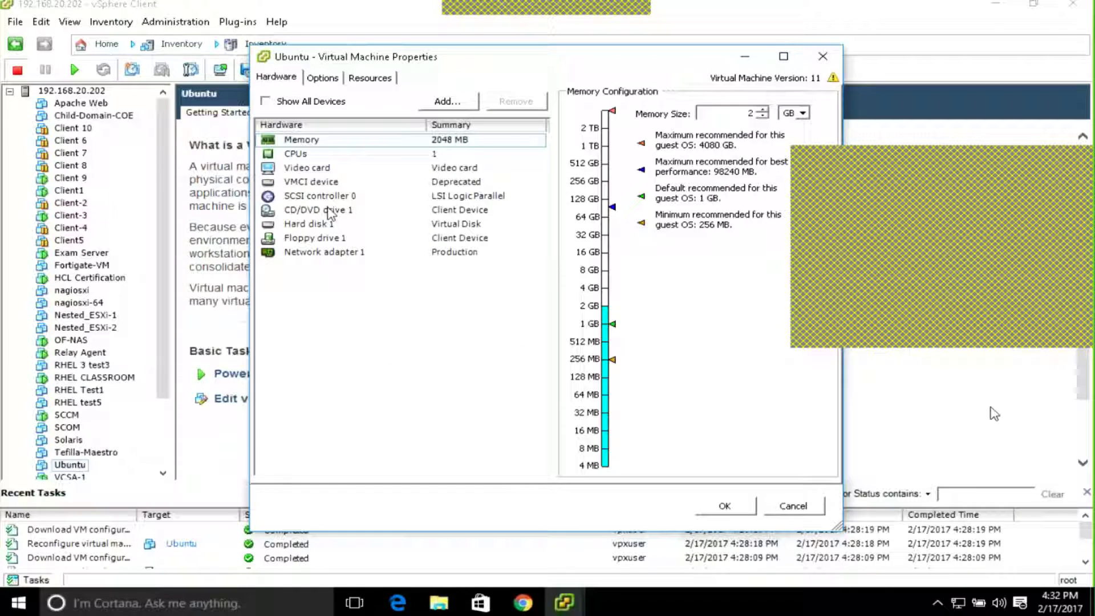
left_click(329, 211)
left_click(633, 270)
Assign ubuntu-16.04.1-desktop-amd64.iso from the TRGLUN-01 ISO folder to CD/DVD drive 1, enable Connect at power on, and save the settings.
left_click(785, 294)
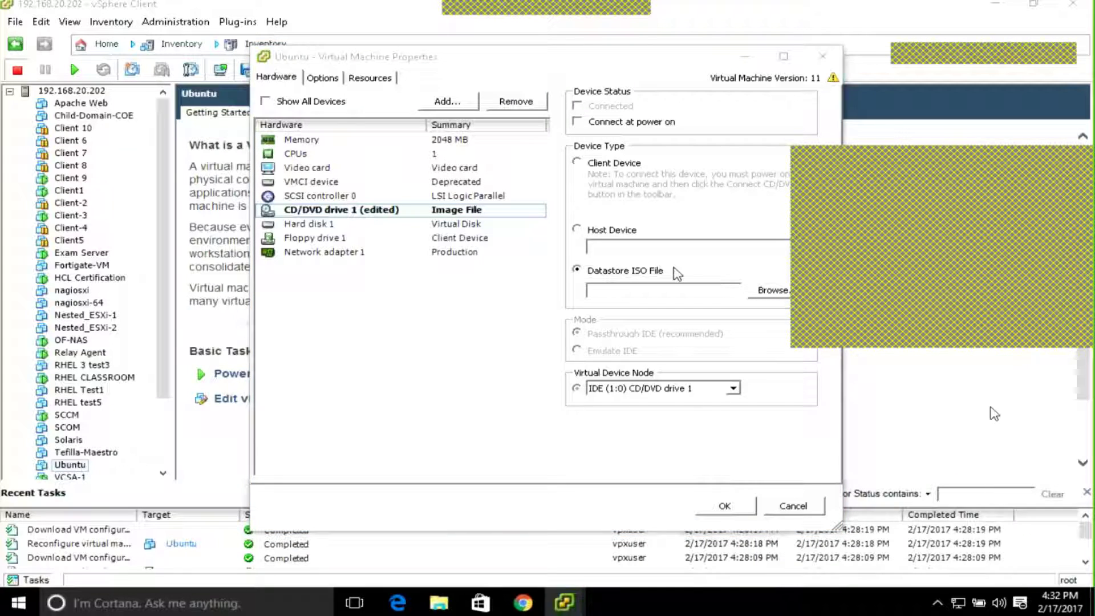
left_click(648, 291)
left_click(770, 294)
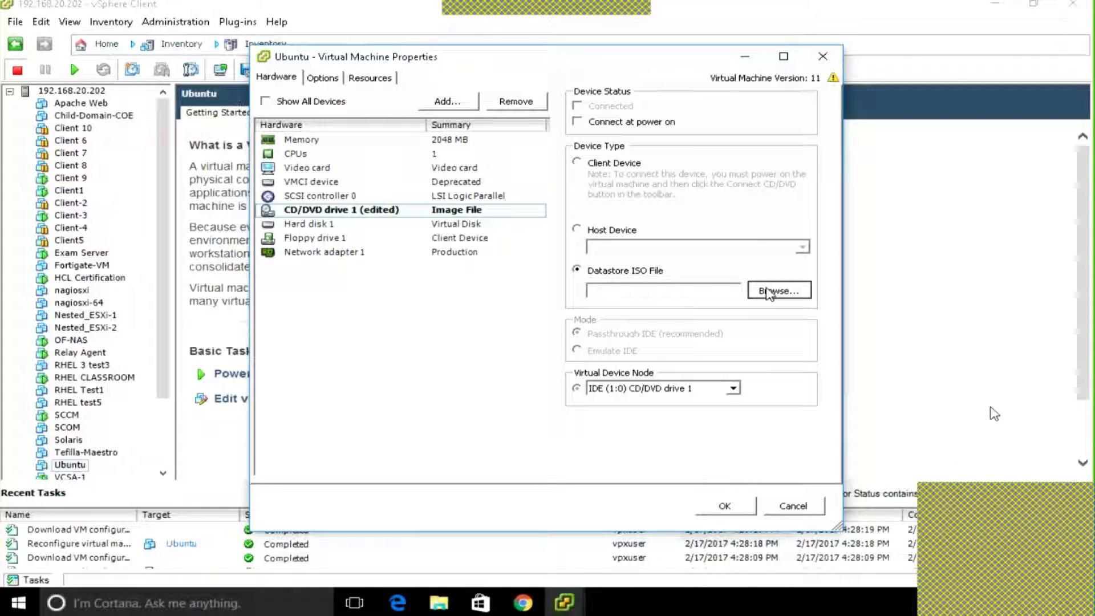
double_click(432, 308)
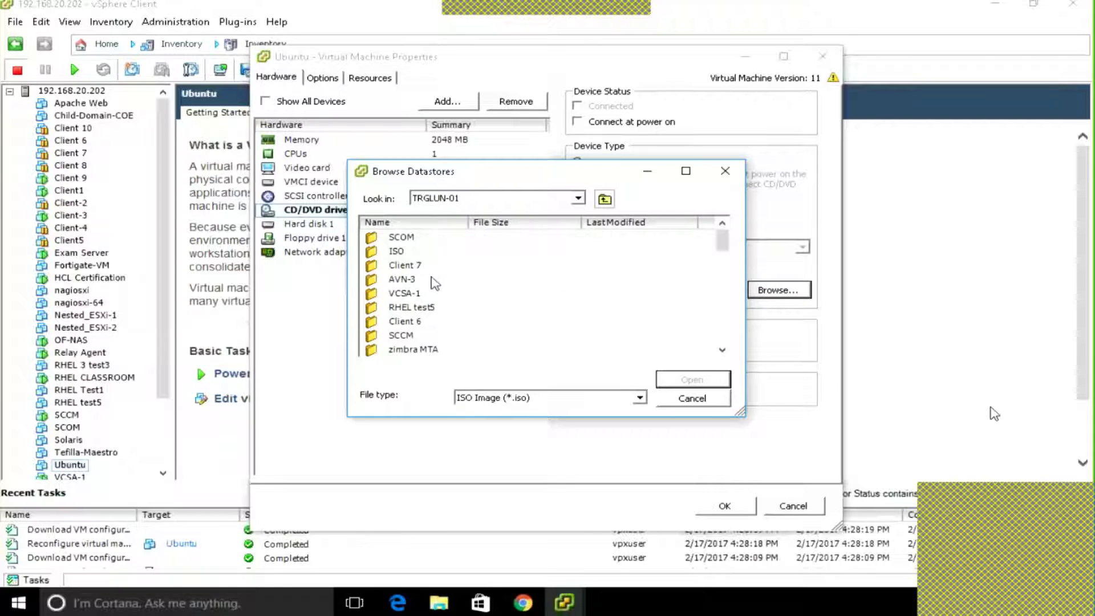
double_click(402, 252)
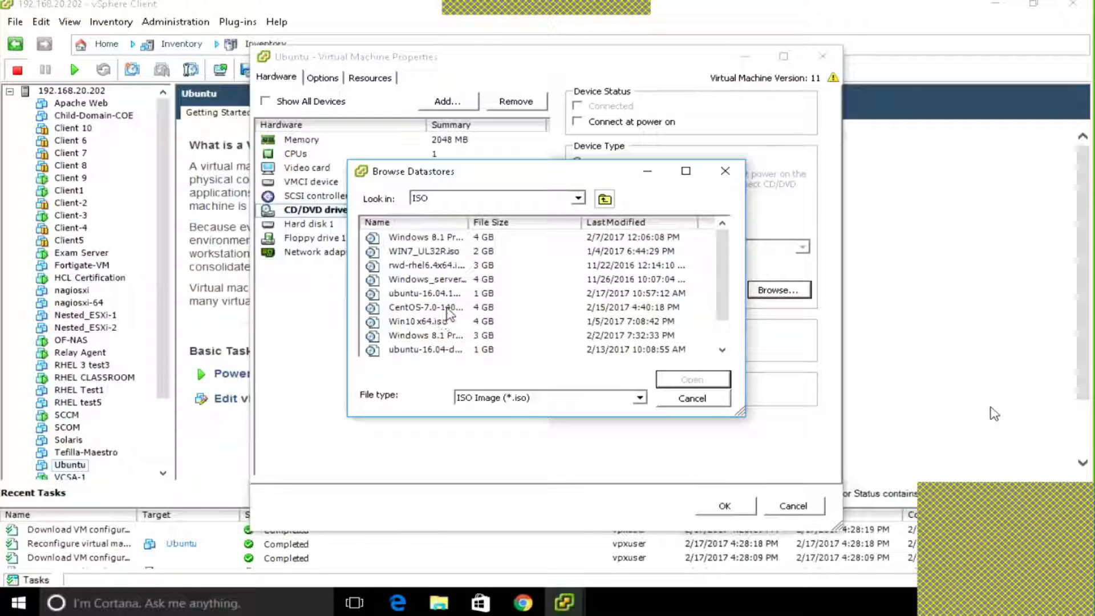
left_click_drag(466, 226, 541, 223)
left_click(549, 296)
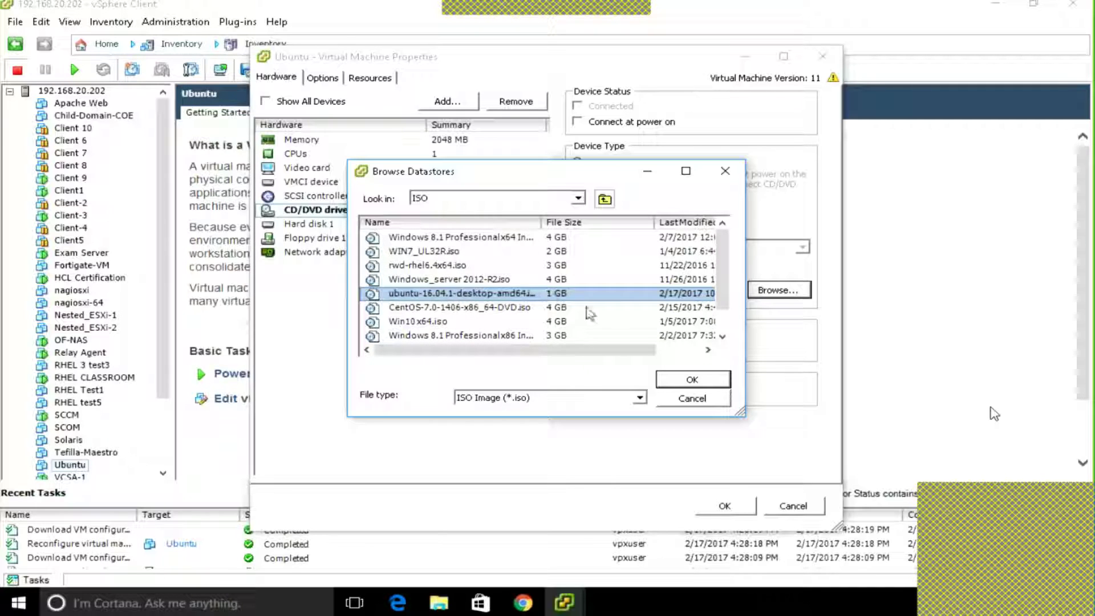
left_click(693, 380)
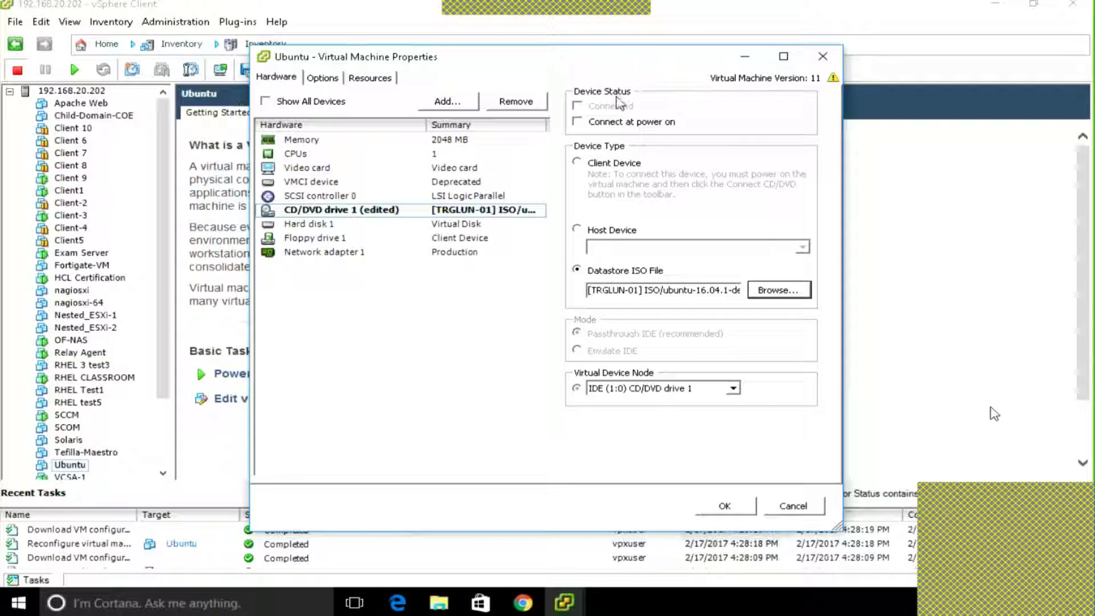
left_click(603, 127)
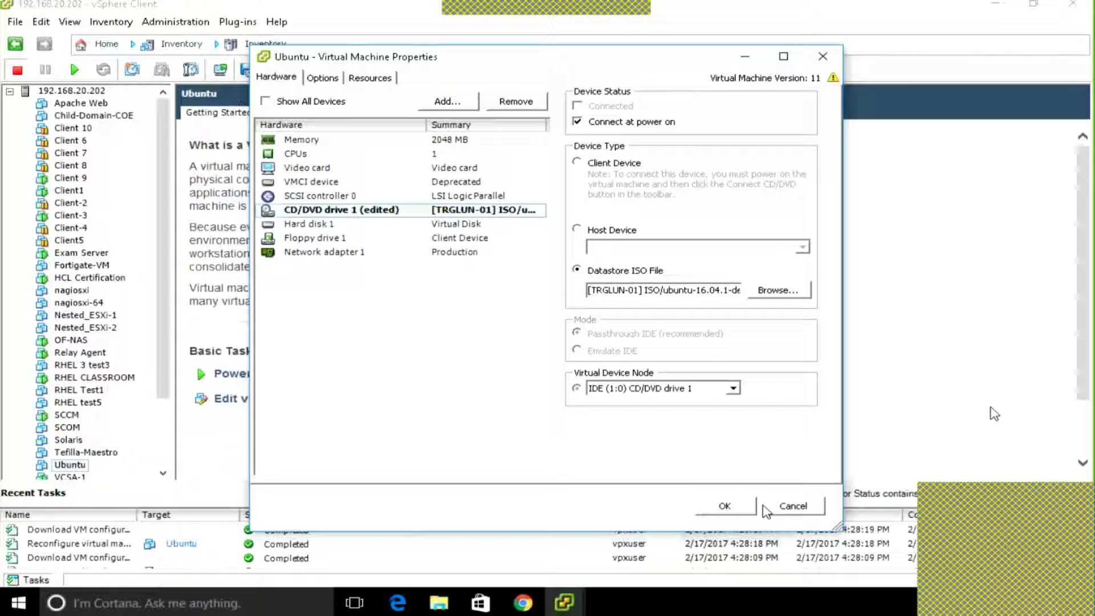
left_click(725, 506)
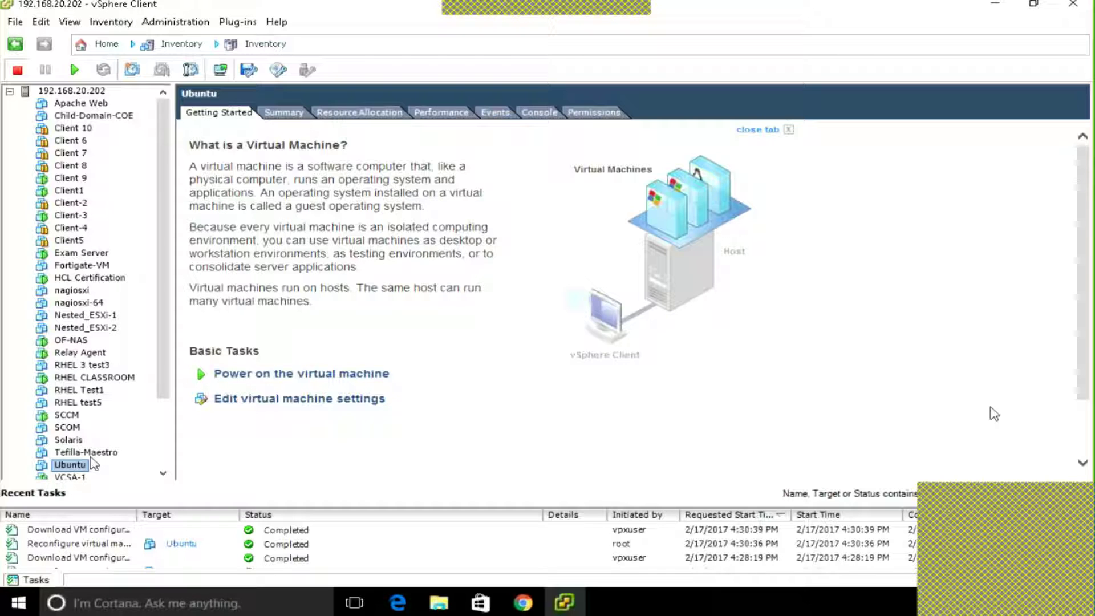
Power on the Ubuntu virtual machine and show its console in full screen.
left_click(260, 376)
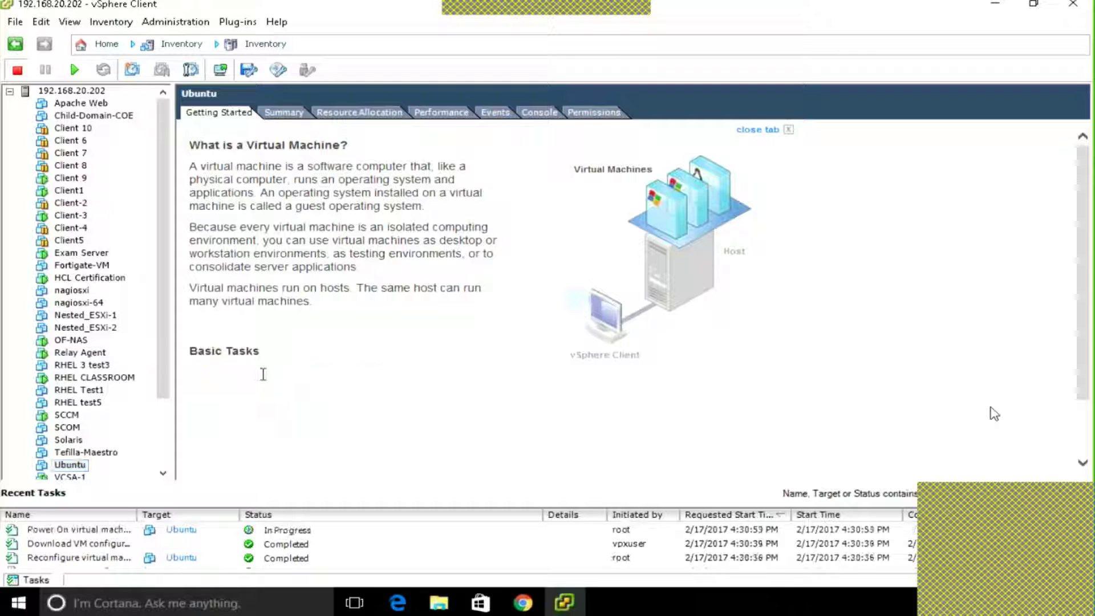
left_click(222, 71)
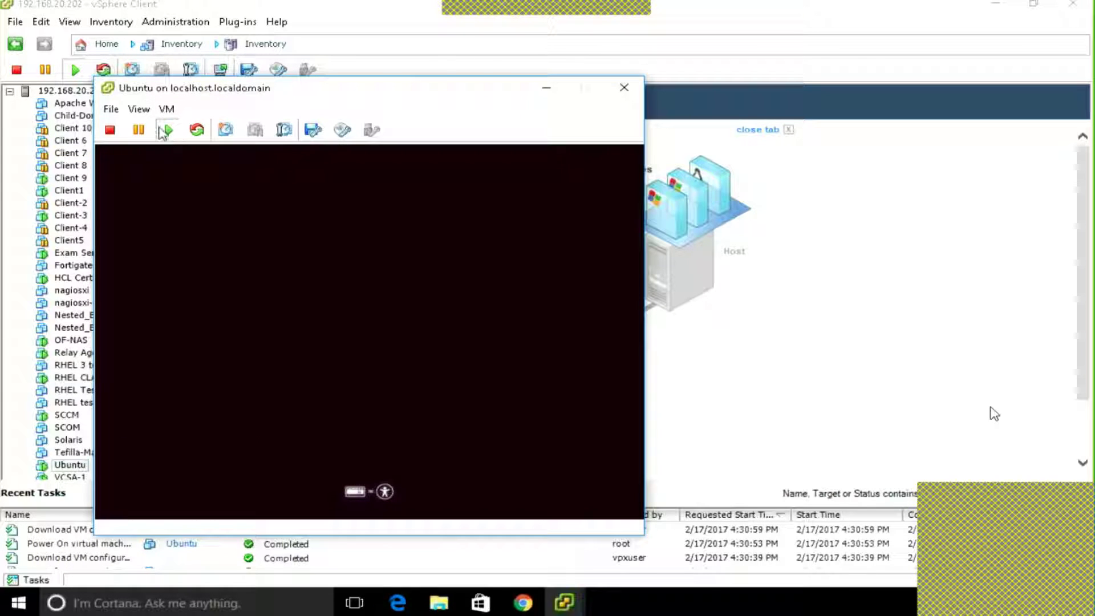
left_click(140, 109)
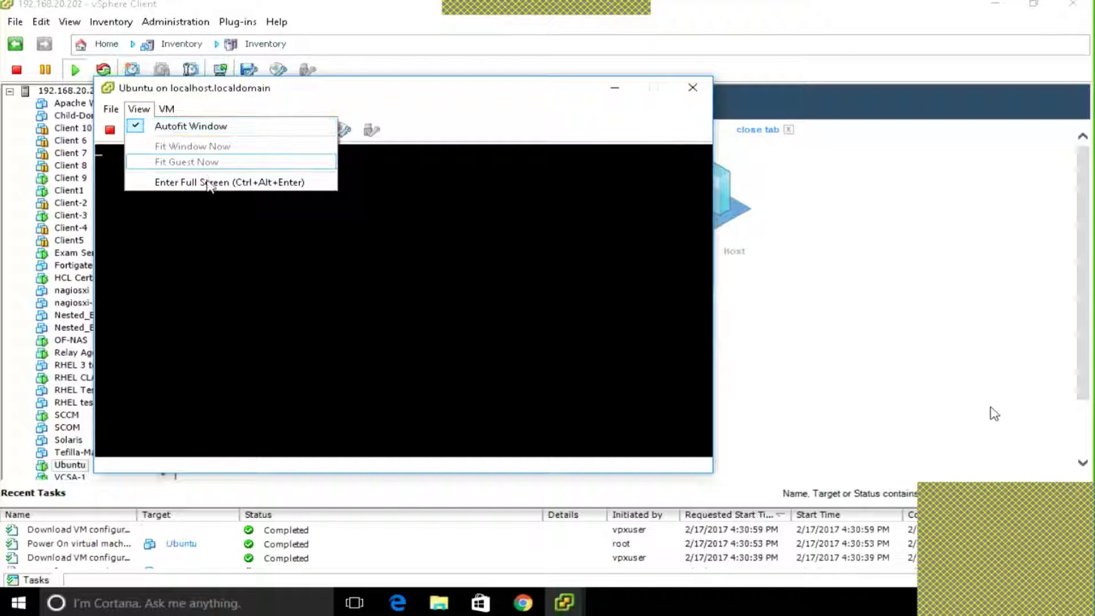
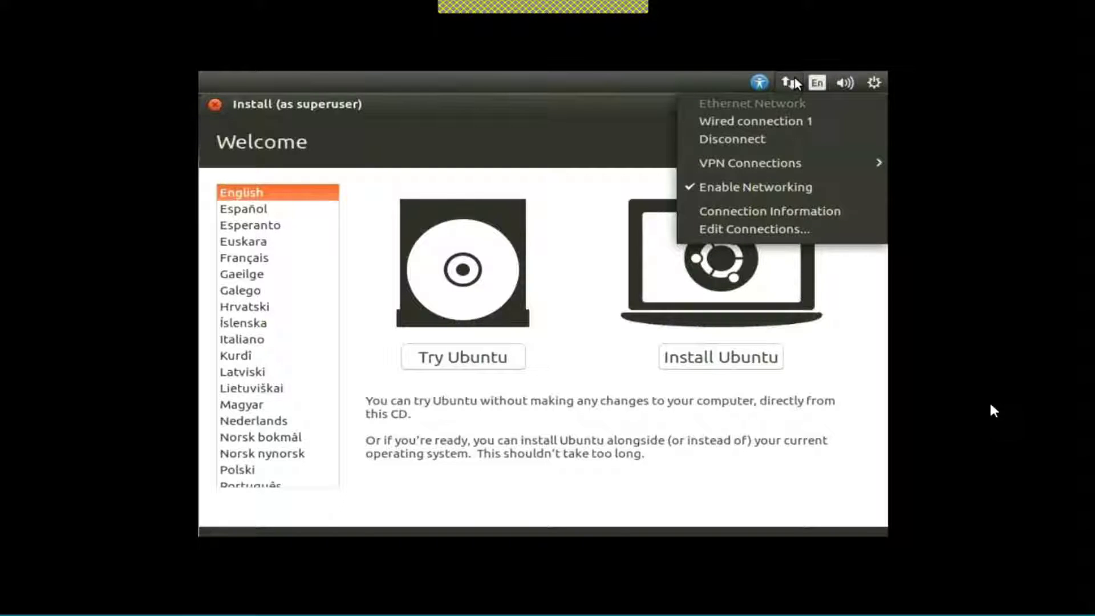
Review the power and accessibility options offered on the Ubuntu installer's welcome screen.
mouse_move(819, 85)
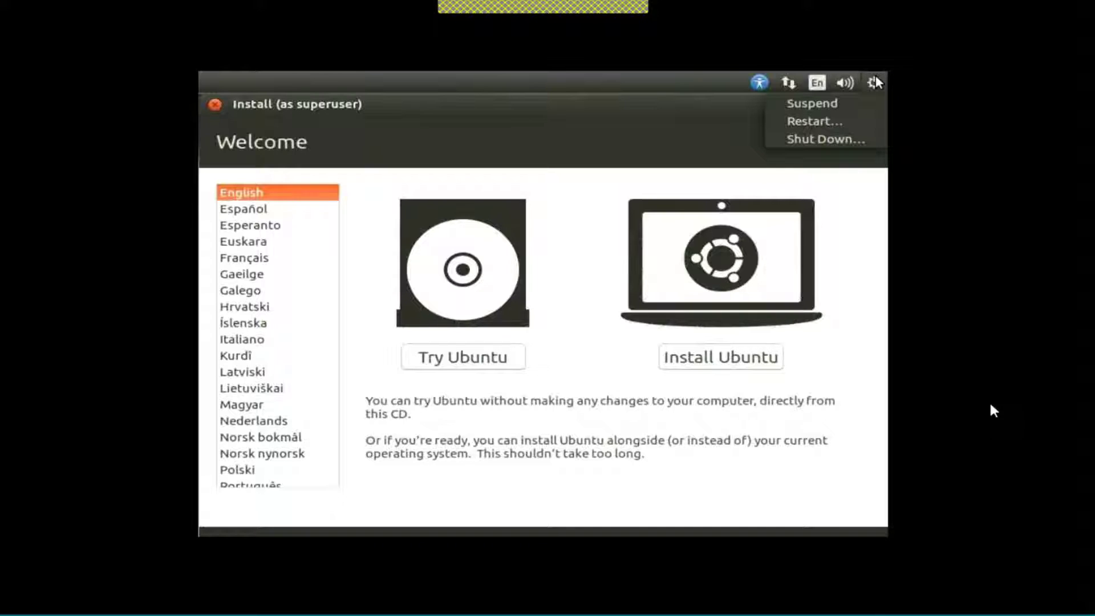
mouse_move(759, 83)
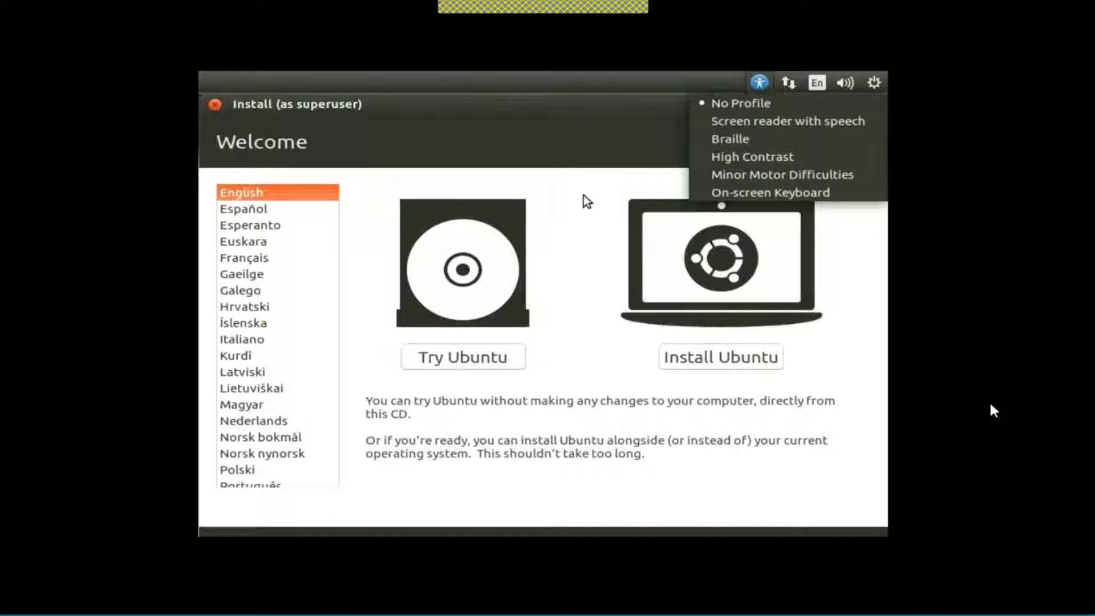
left_click(634, 184)
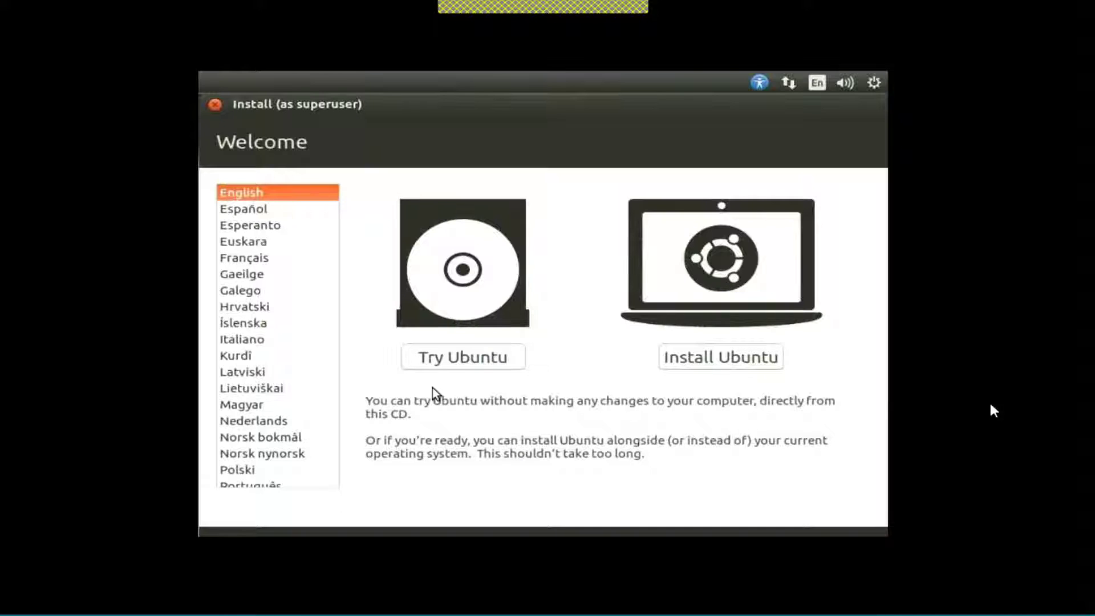
Start the live session with Try Ubuntu and check the desktop's network and system indicators.
left_click(455, 363)
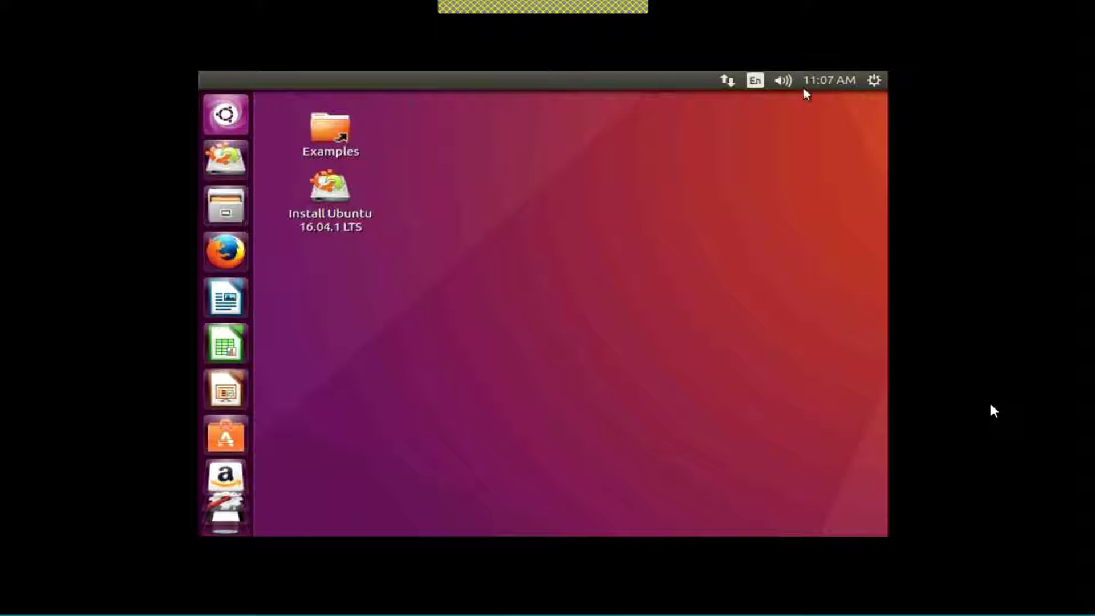
left_click(723, 79)
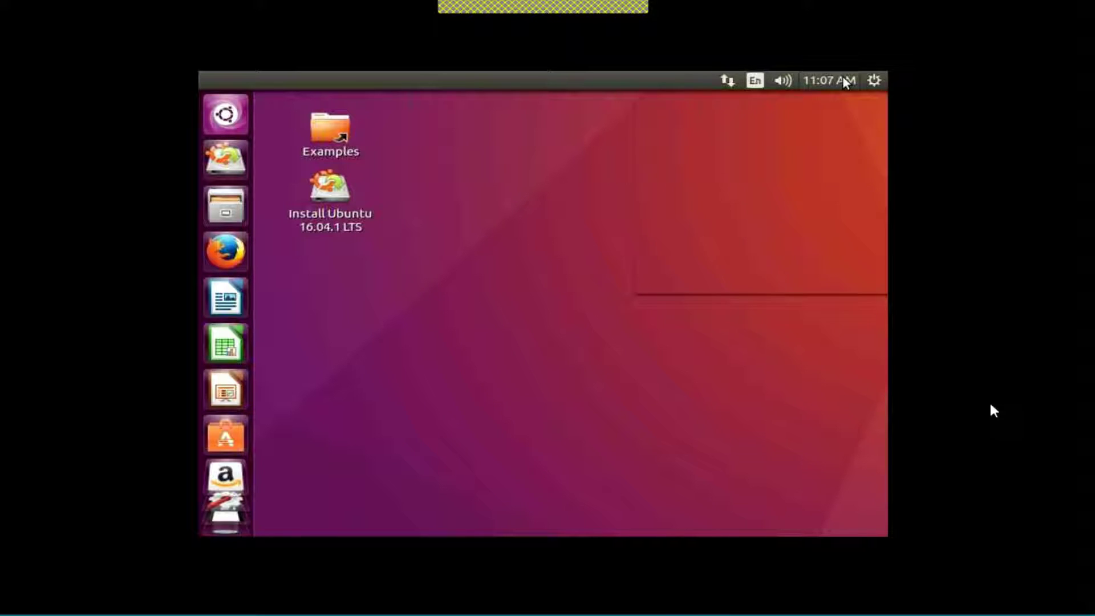
left_click(875, 79)
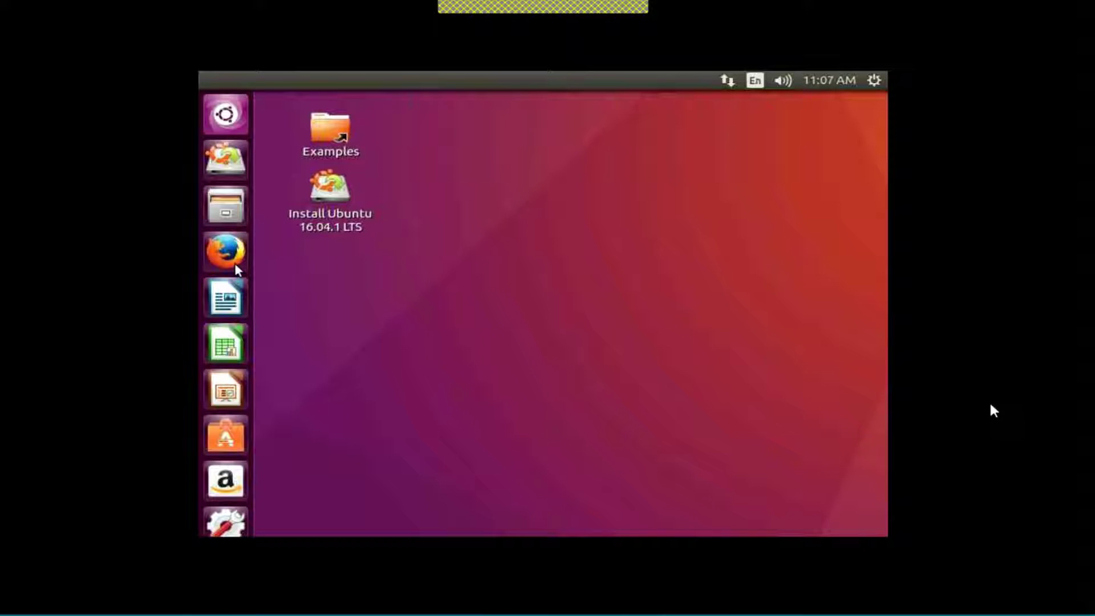
Open Firefox in the live session to view it, and close the browser with its tabs.
left_click(230, 255)
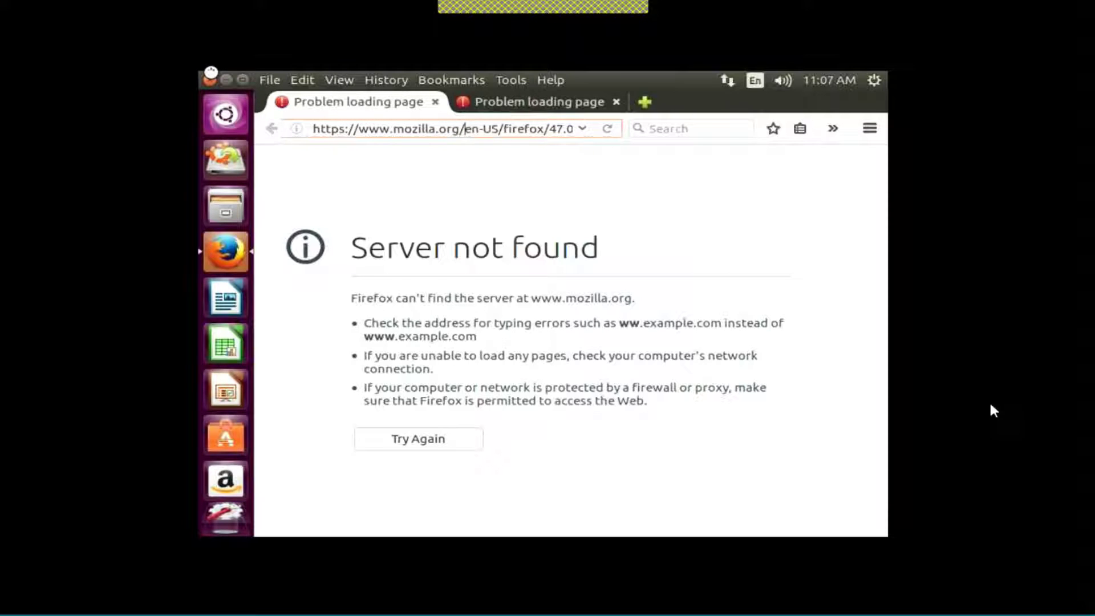
left_click(210, 76)
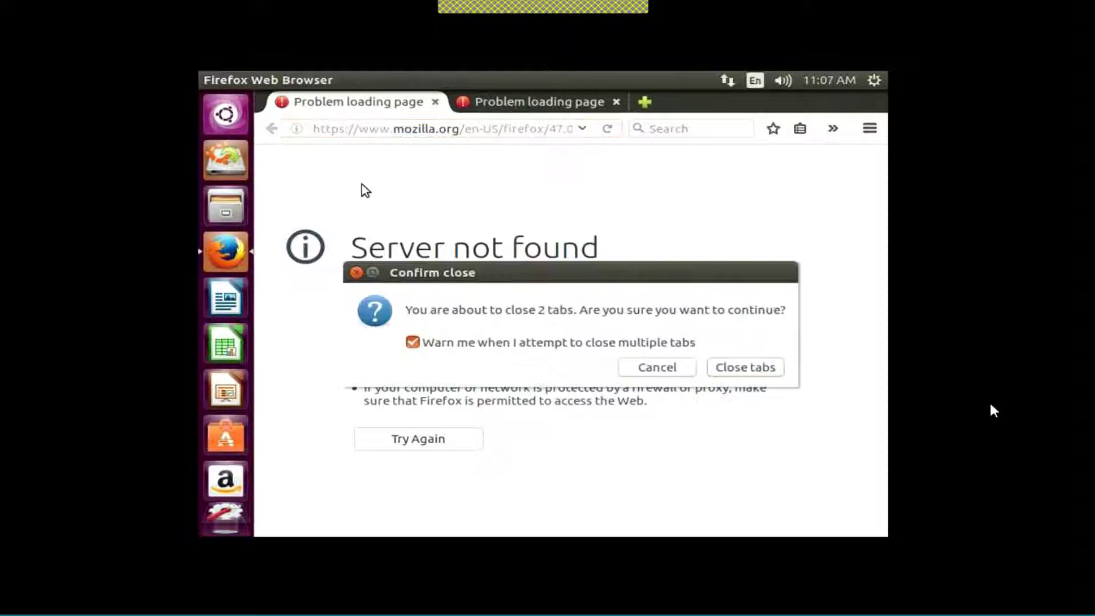
left_click(683, 365)
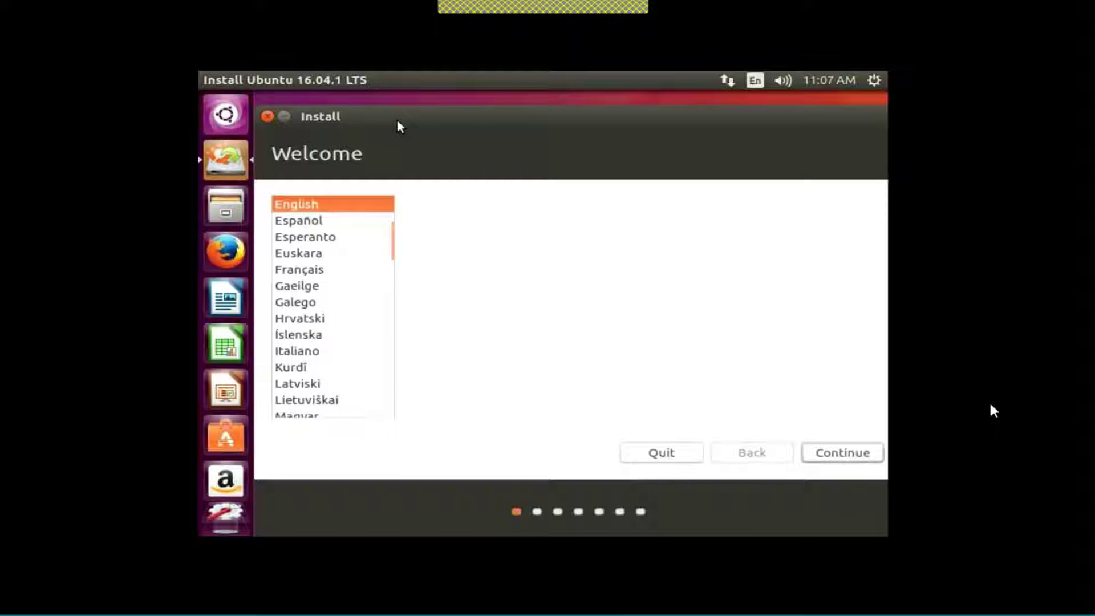
Quit the Ubuntu 16.04.1 LTS installer and open LibreOffice Writer in the live session.
left_click(273, 115)
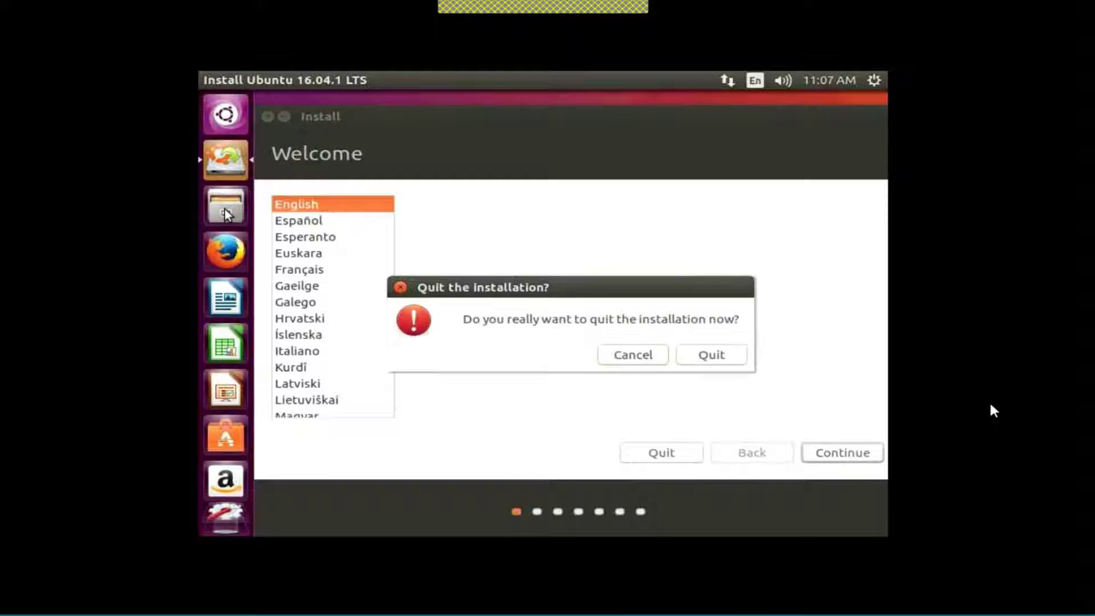
left_click(713, 353)
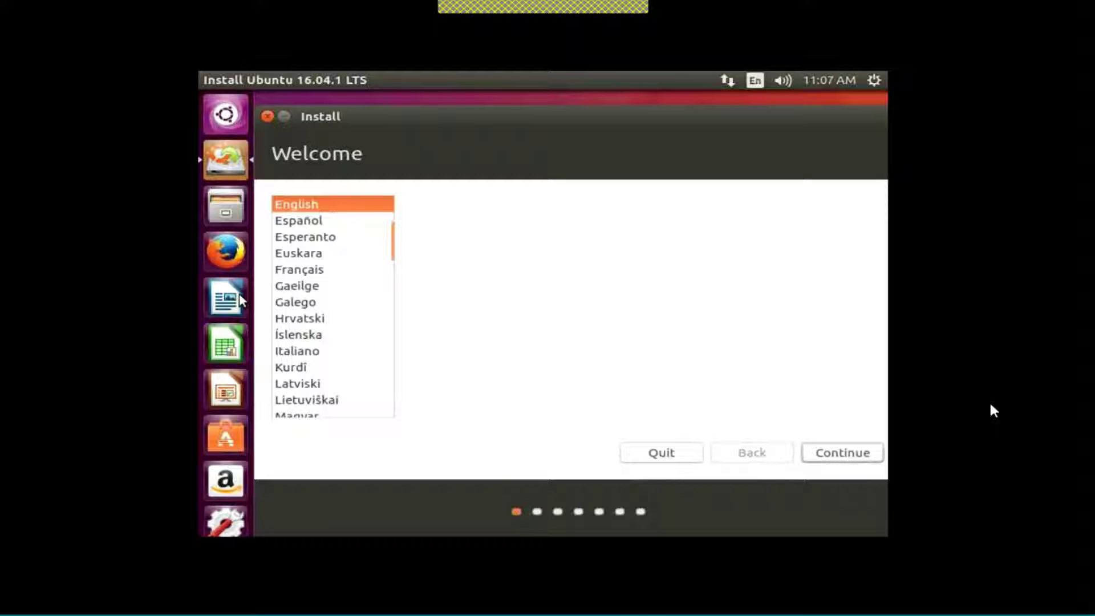
left_click(242, 301)
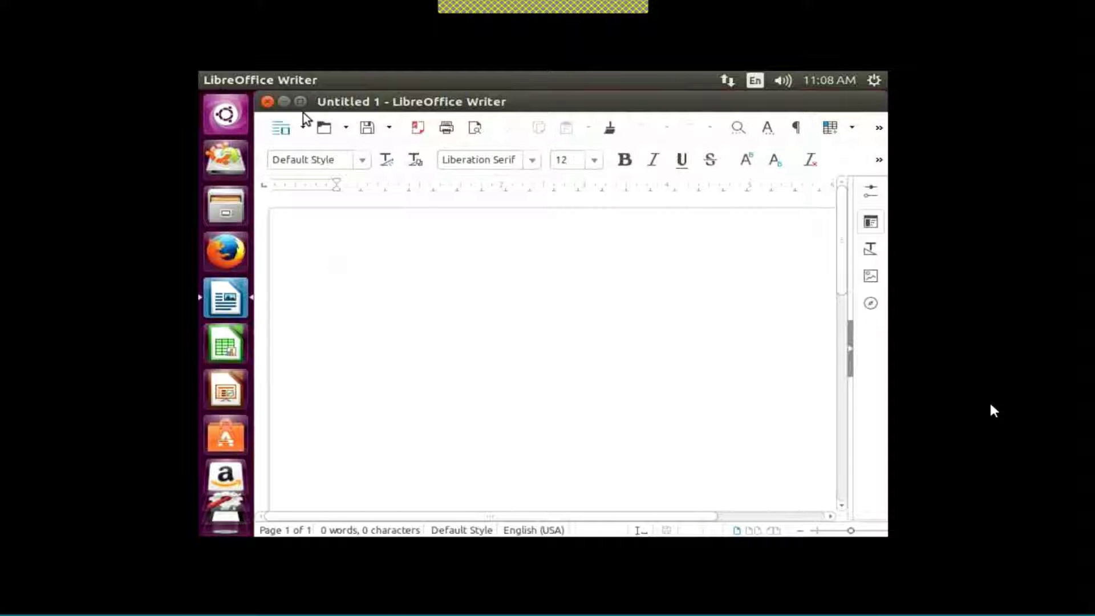
Close LibreOffice Writer and restart the virtual machine from the live session.
left_click(267, 101)
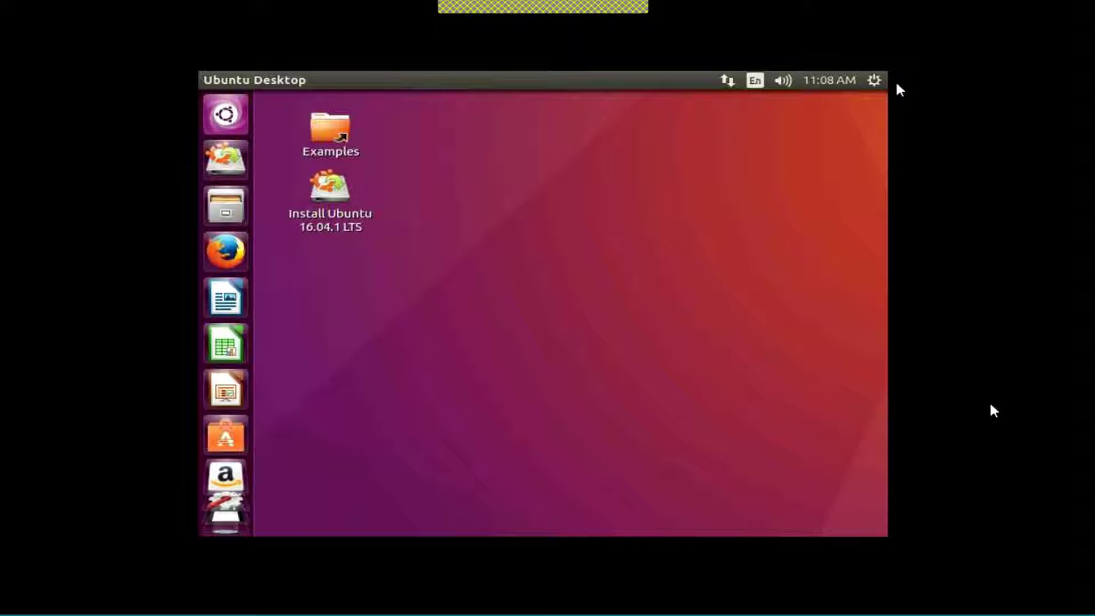
left_click(874, 79)
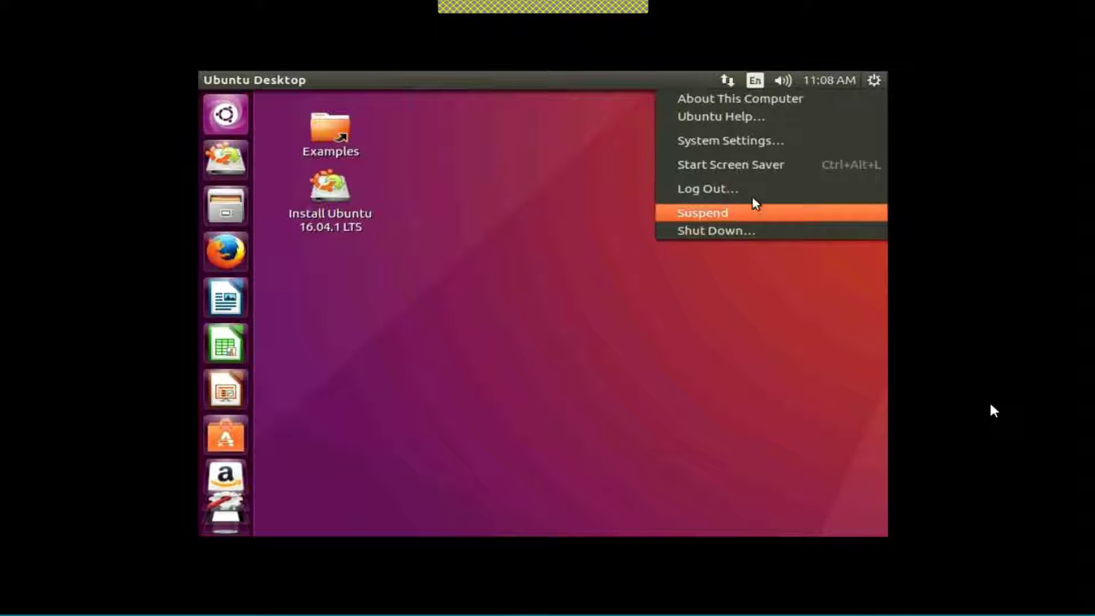
left_click(746, 227)
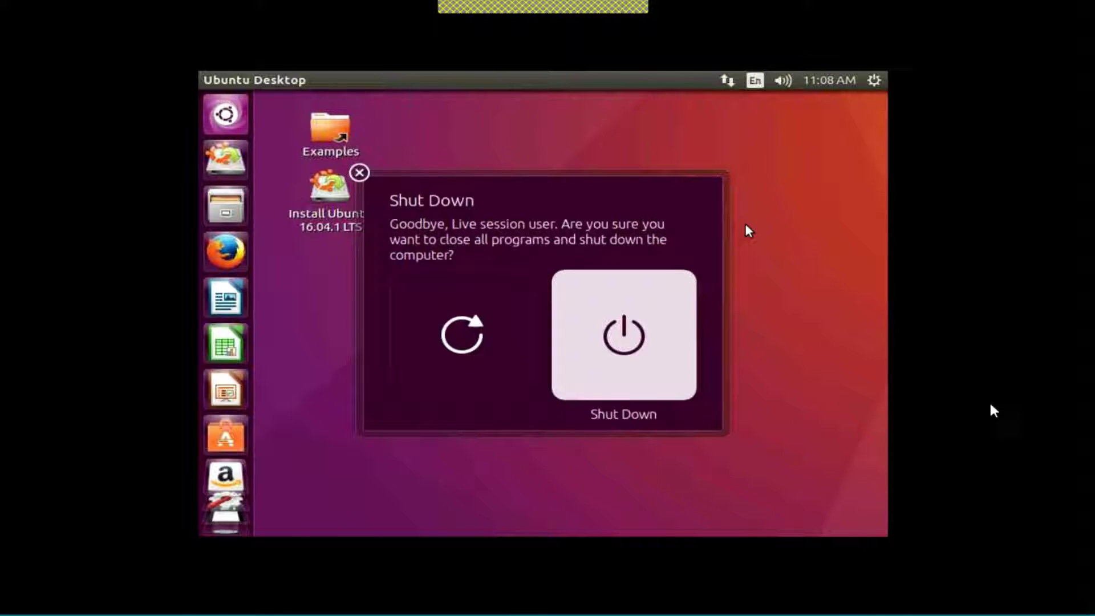
key("Return")
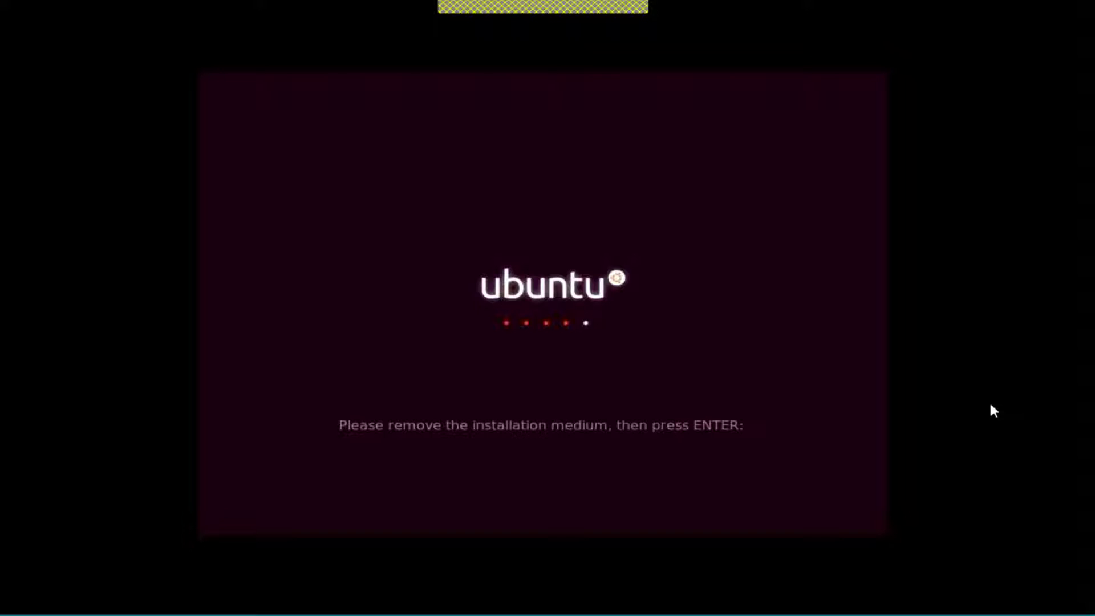
key("Return")
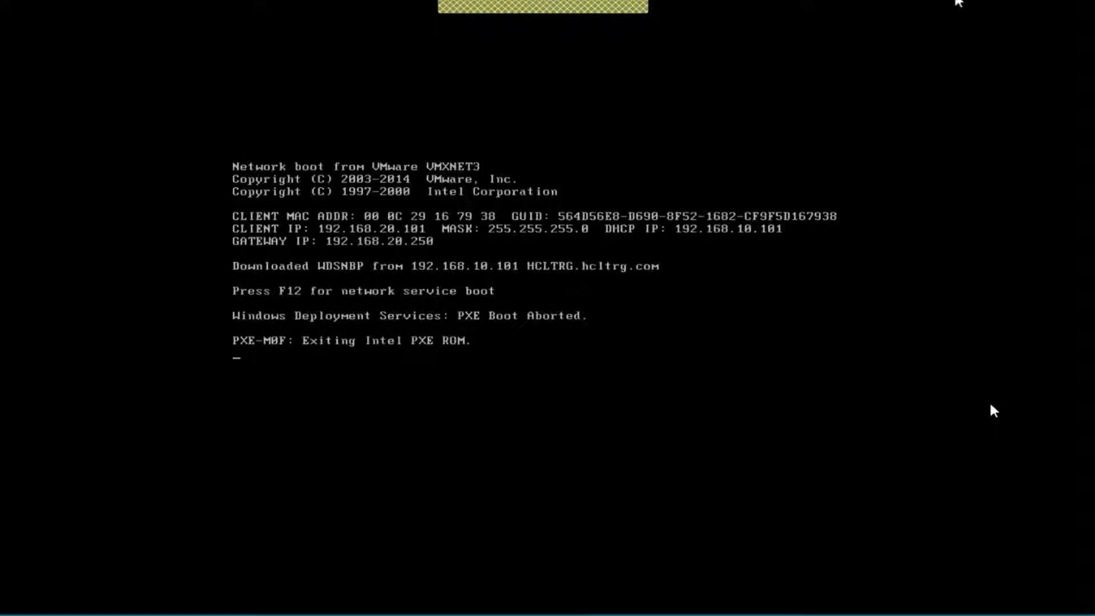
Leave the full-screen view and close the Ubuntu virtual machine's console window.
mouse_move(697, 2)
left_click(738, 6)
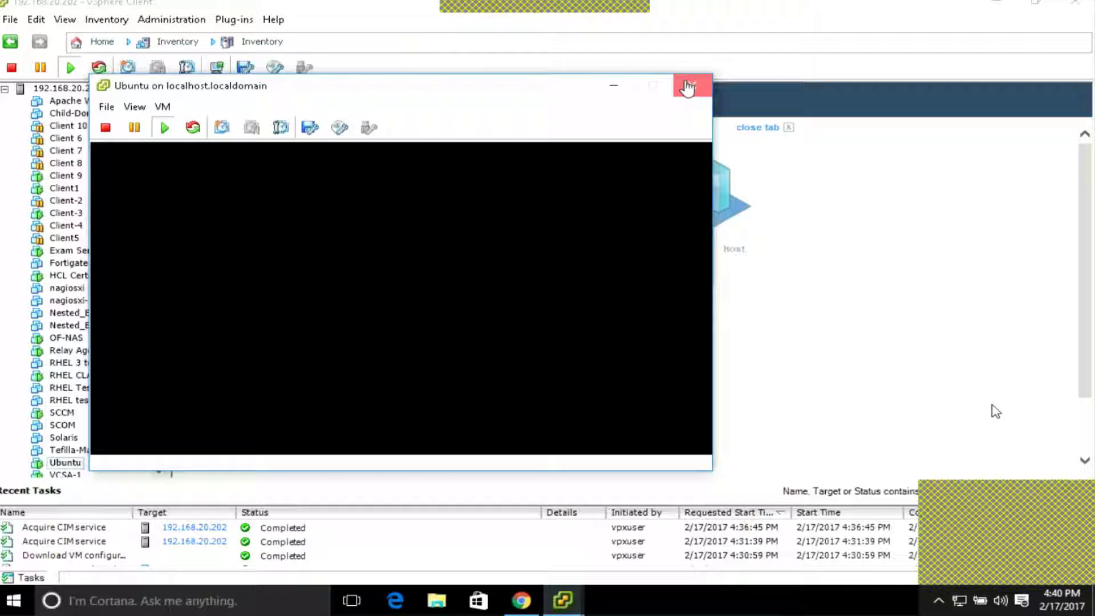
left_click(688, 87)
In the Ubuntu virtual machine's settings, set CD/DVD drive 1 with the Ubuntu 16.04.1 ISO as Connected and connected at power on.
right_click(65, 462)
left_click(143, 459)
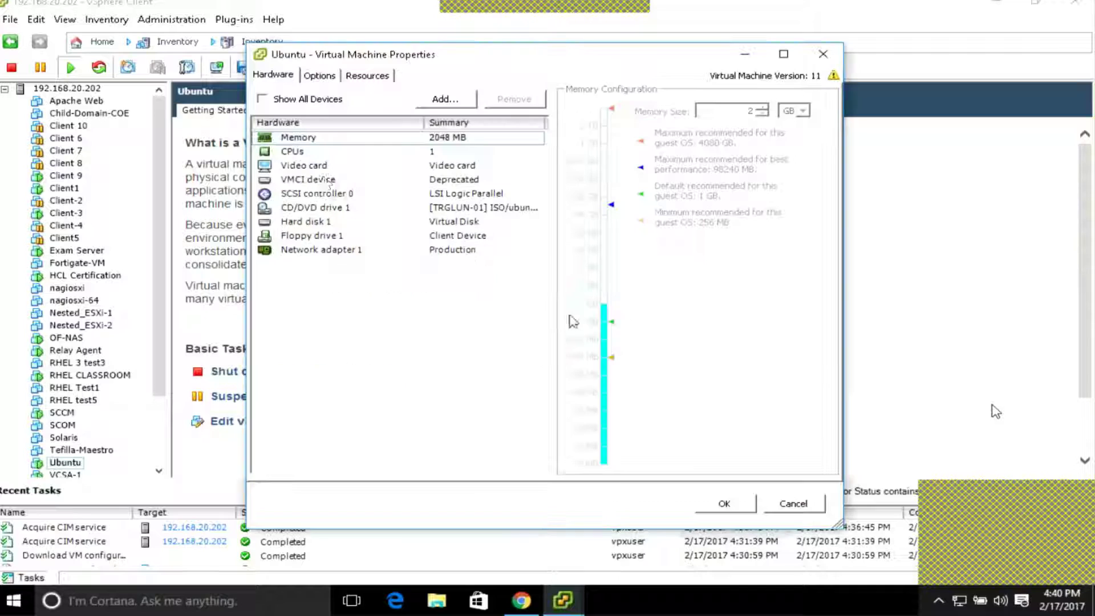
left_click(316, 211)
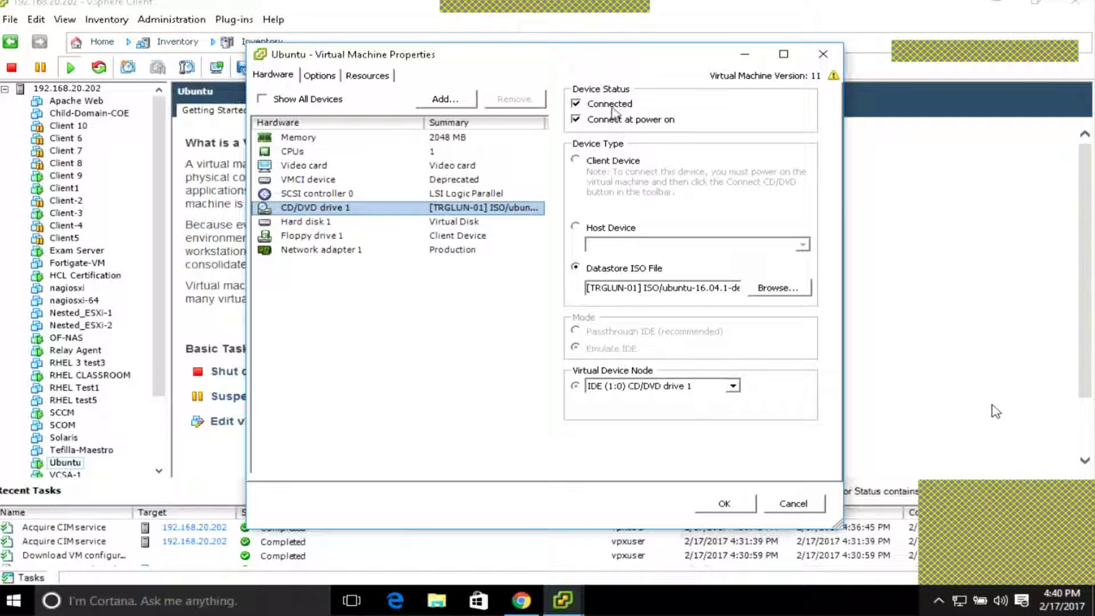
left_click(617, 119)
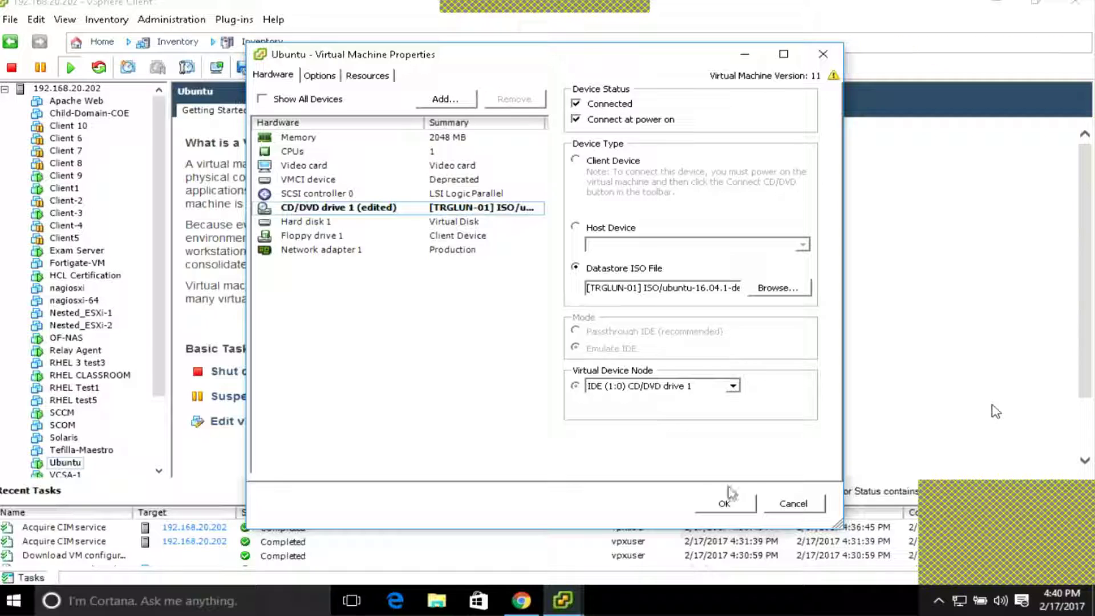
left_click(733, 504)
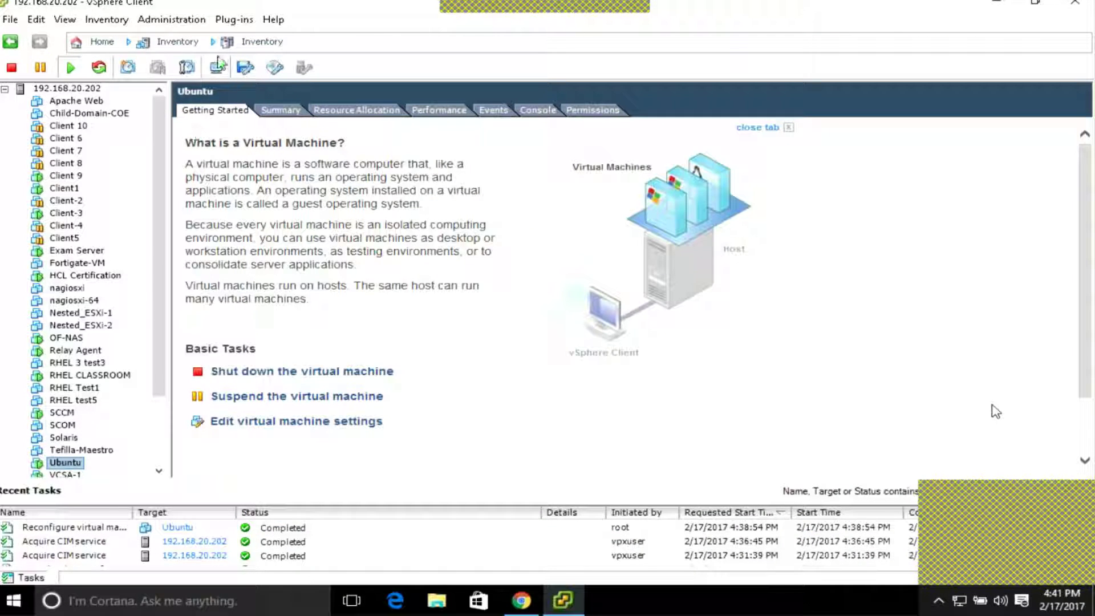
Open the Ubuntu virtual machine's console and restart the machine to boot from the ISO.
left_click(216, 67)
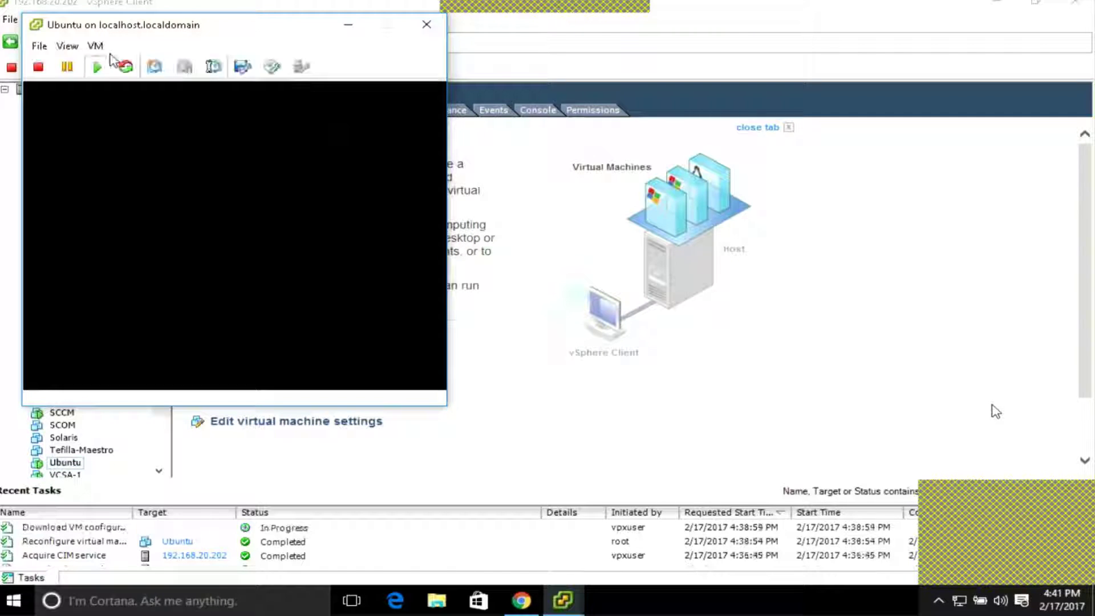
left_click(68, 46)
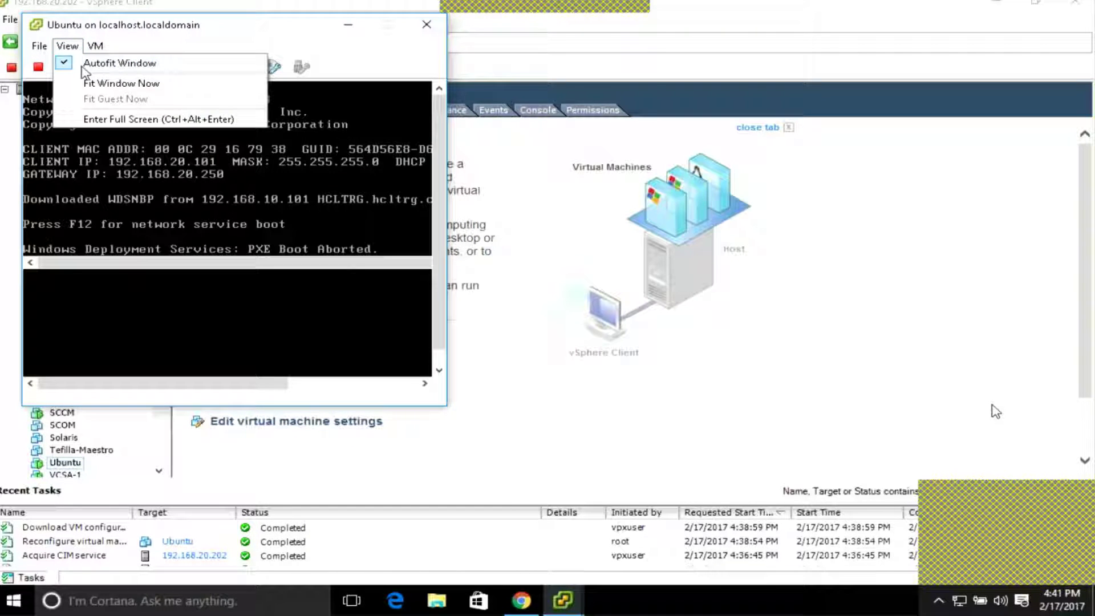
left_click(87, 67)
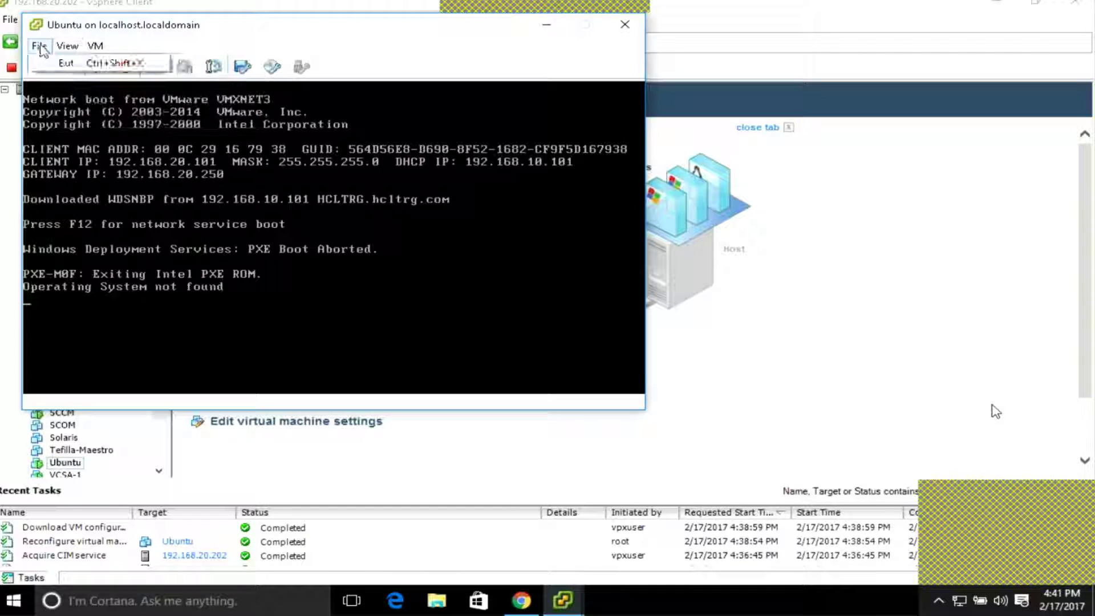
left_click(95, 46)
mouse_move(129, 78)
left_click(366, 95)
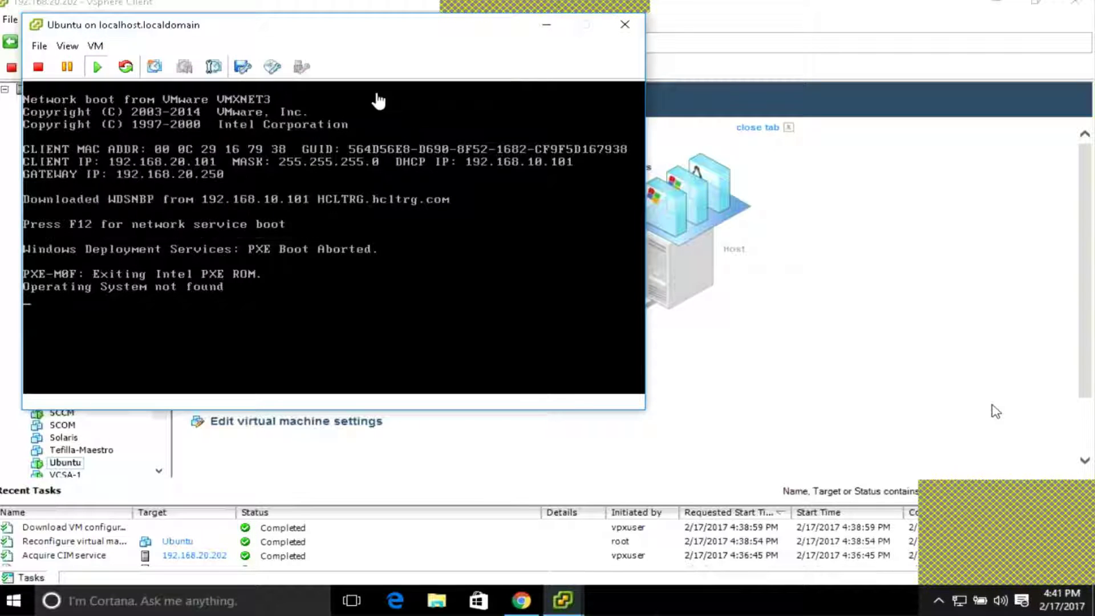
Switch the virtual machine's console to full screen and give the guest input focus.
left_click(67, 46)
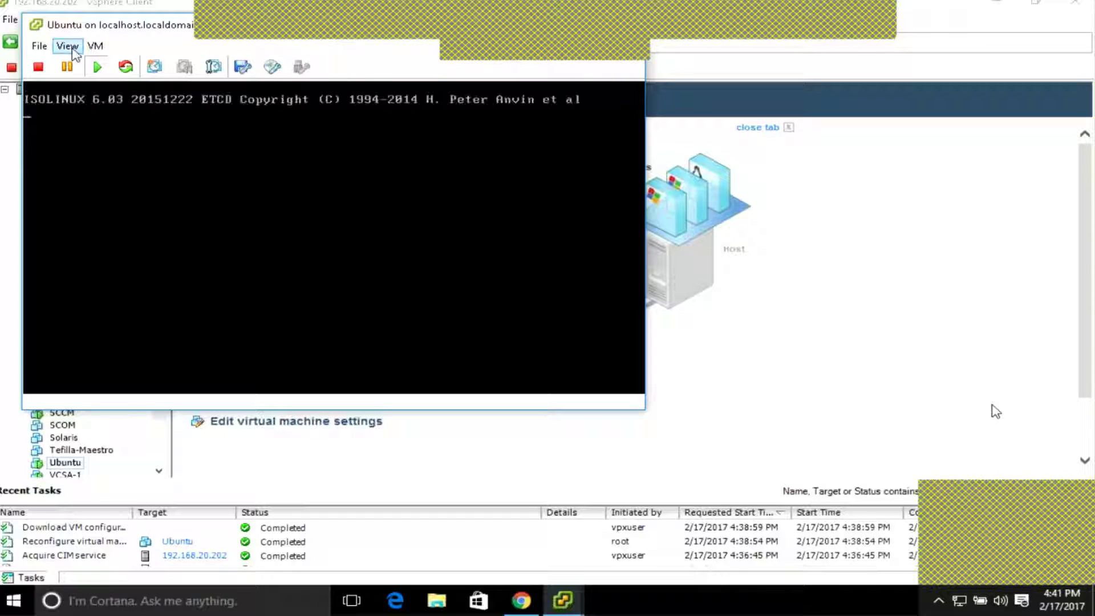
left_click(123, 117)
left_click(264, 293)
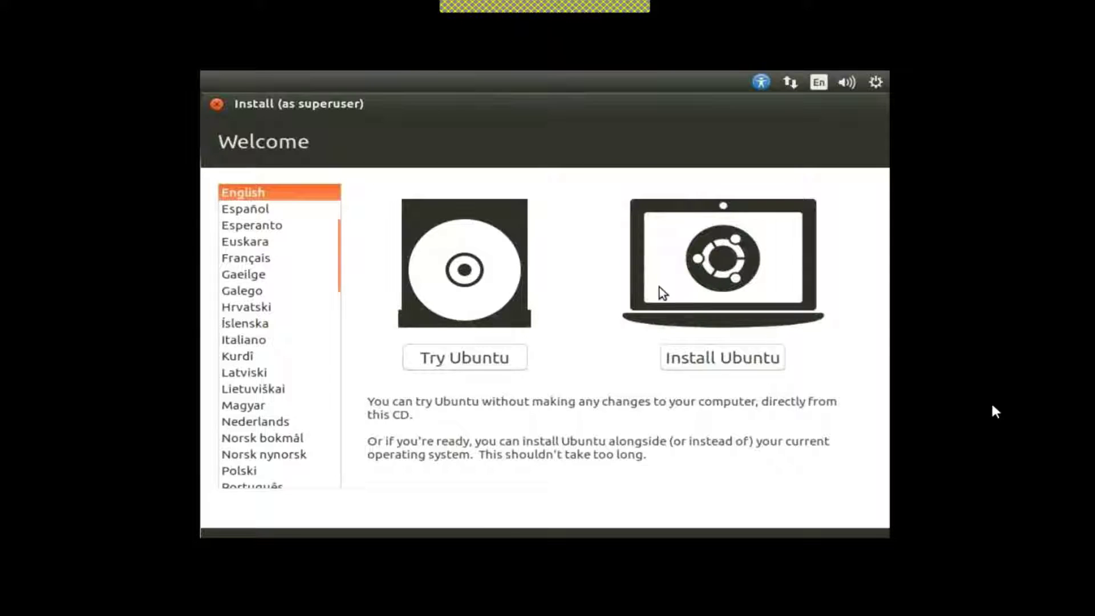
Start Install Ubuntu and continue to the installation type without selecting third-party software.
left_click(722, 355)
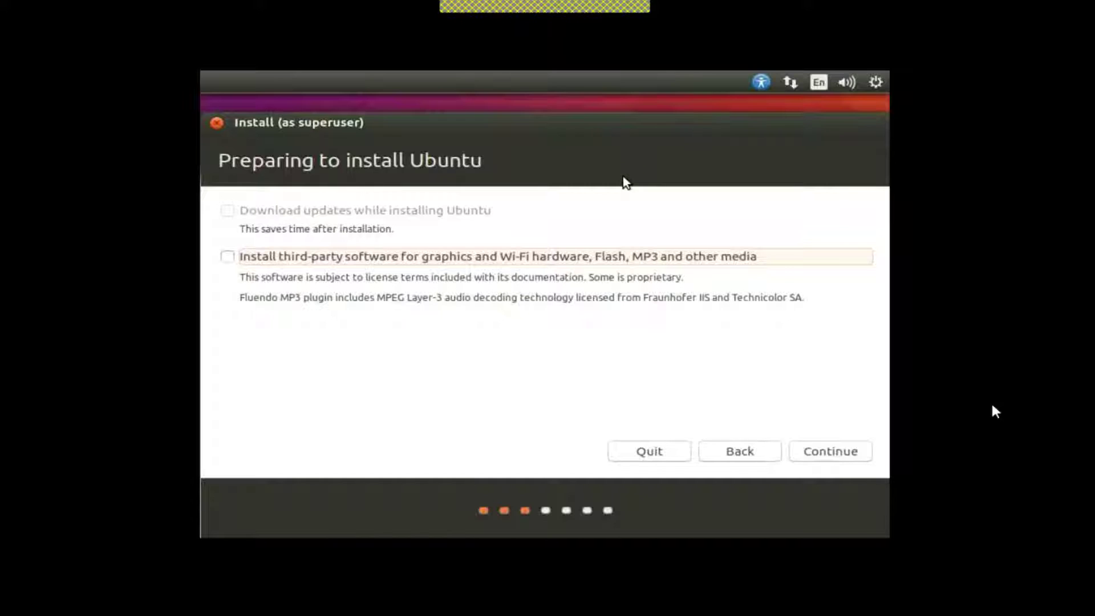
left_click(833, 453)
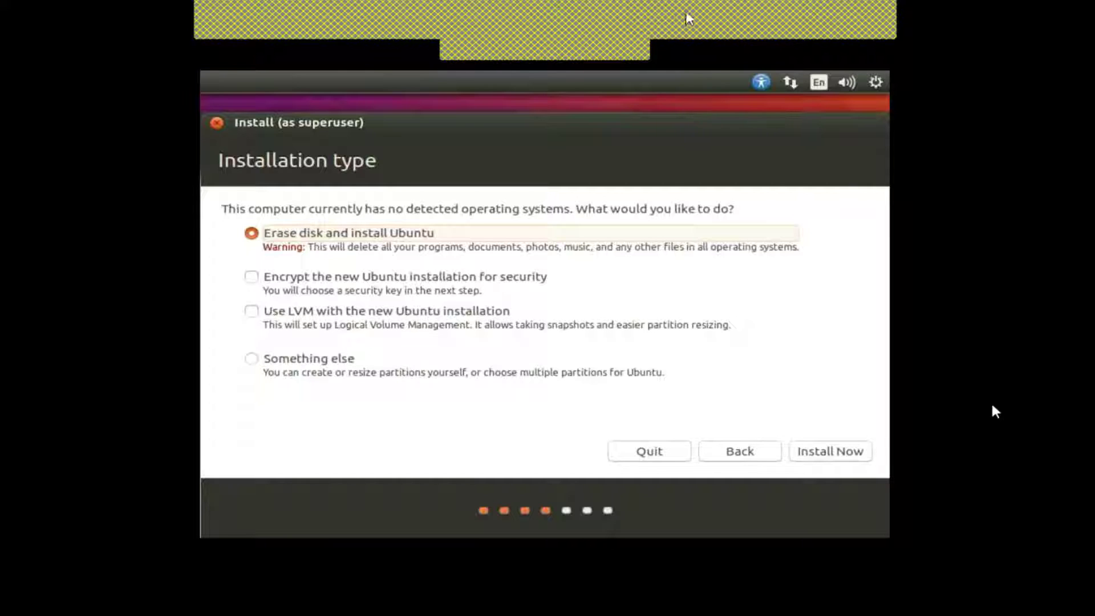
left_click(653, 8)
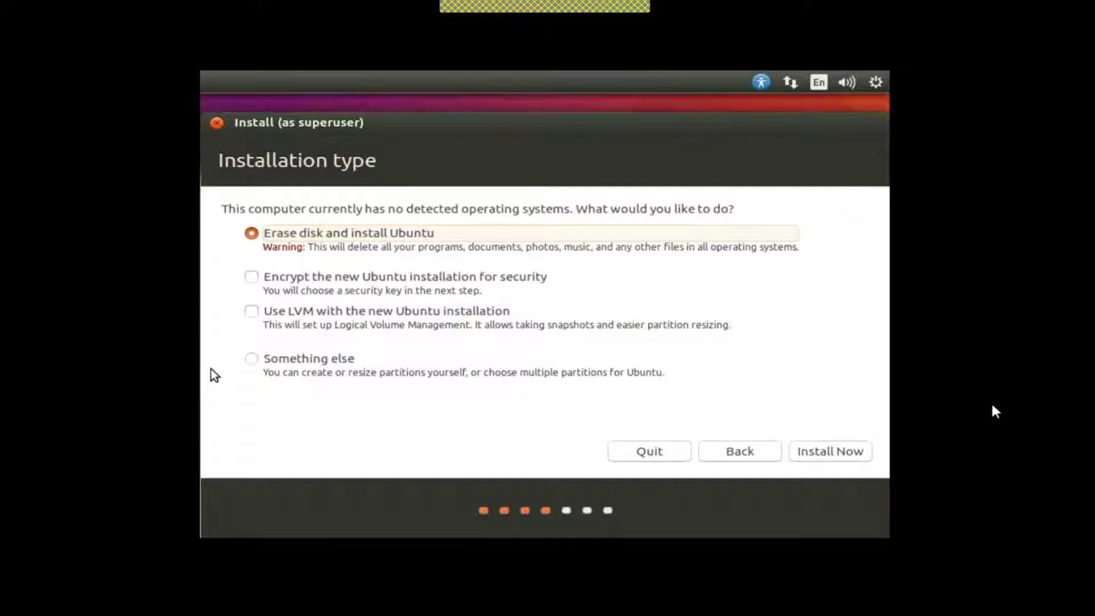
Choose Something else as the installation type and create a new empty partition table on /dev/sda.
left_click(291, 359)
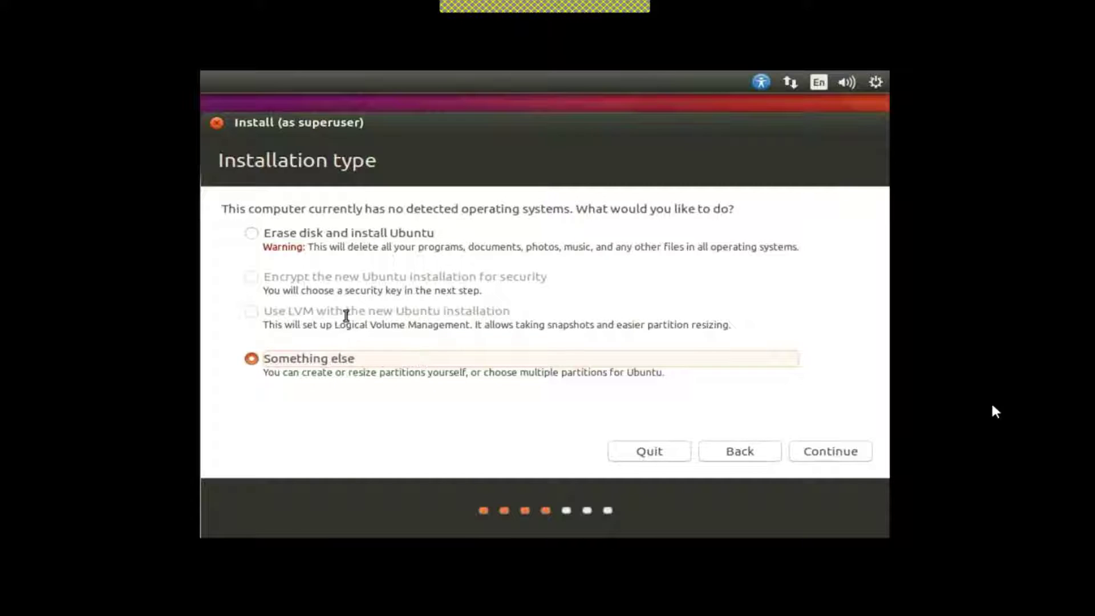
left_click(852, 451)
left_click(382, 220)
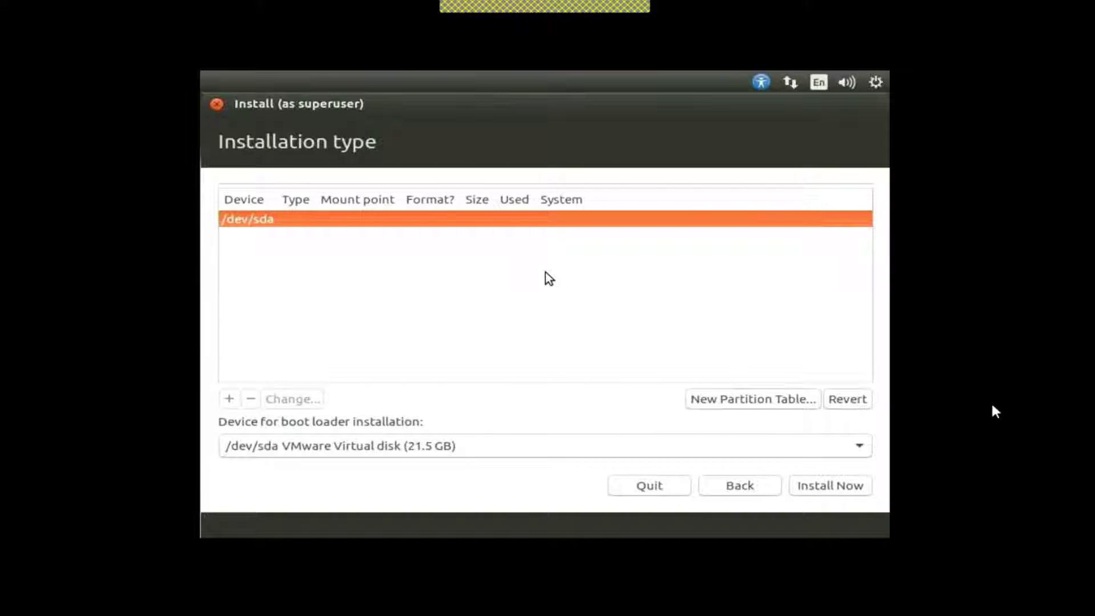
left_click(729, 402)
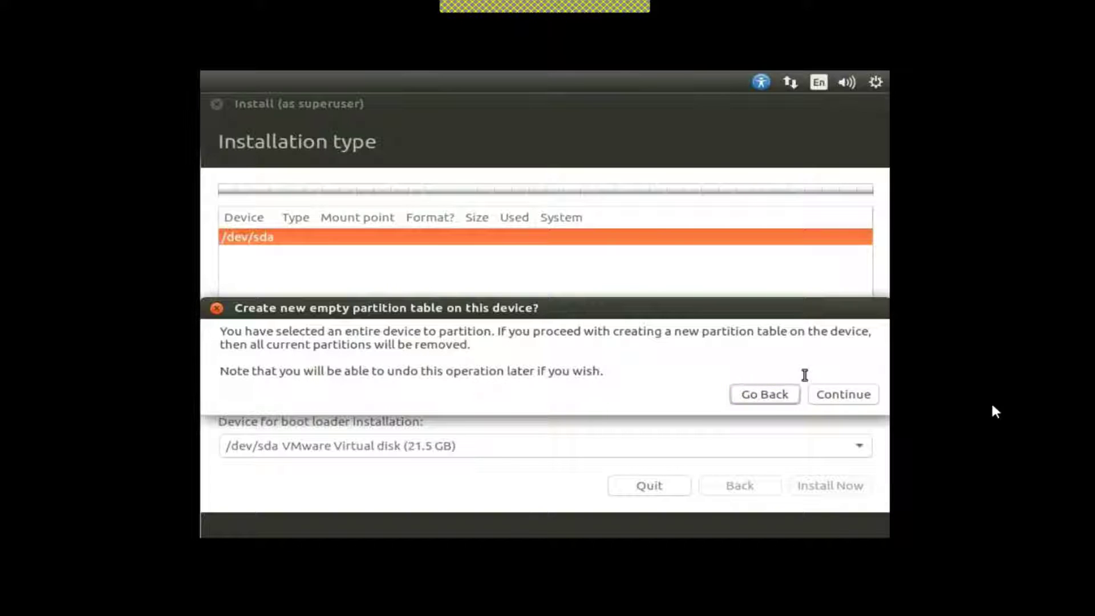
left_click(855, 395)
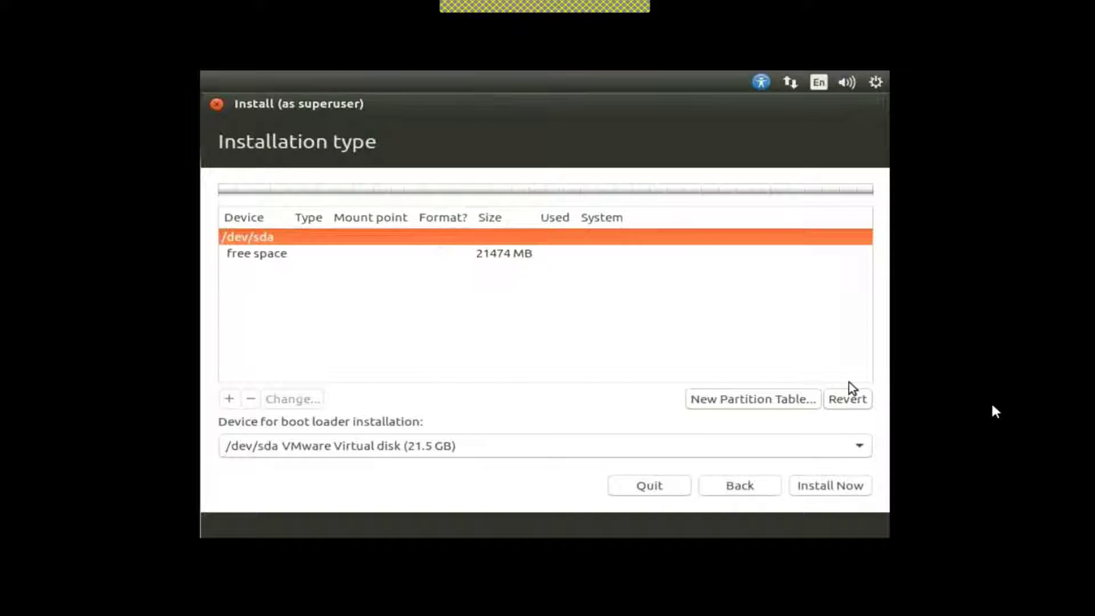
Create a 500 MB primary partition at the beginning of the free space, using Ext4 and mounted at /boot.
left_click(486, 255)
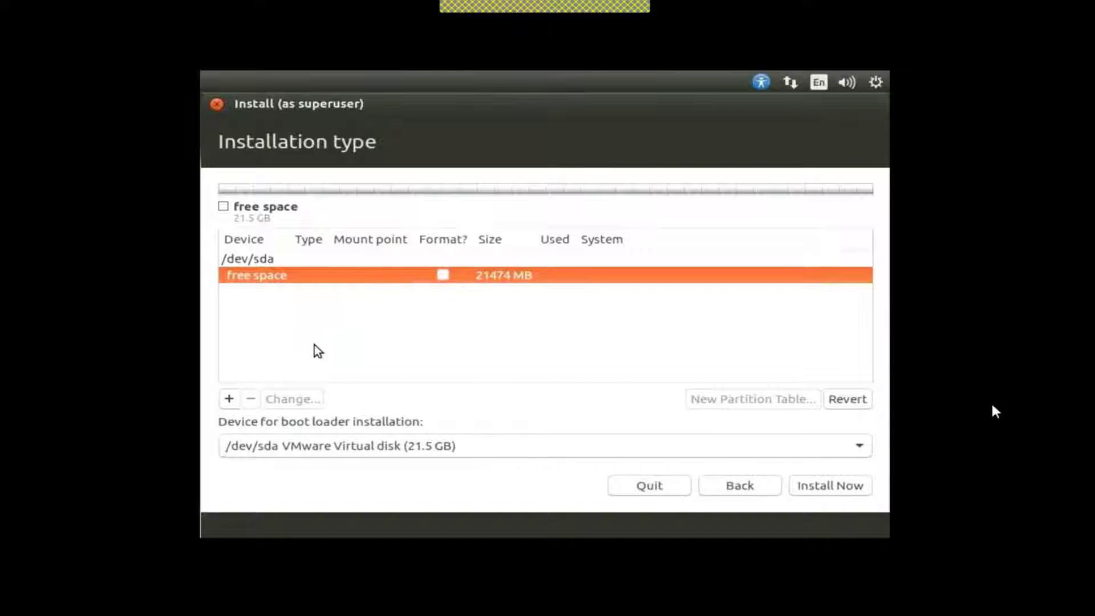
left_click(229, 399)
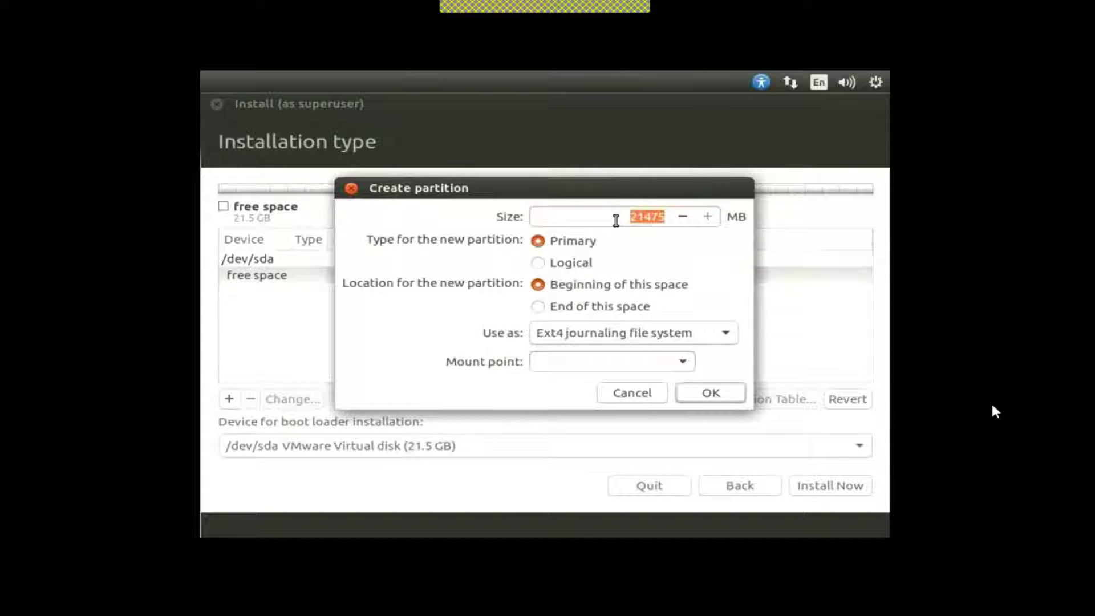
type("500")
left_click(628, 336)
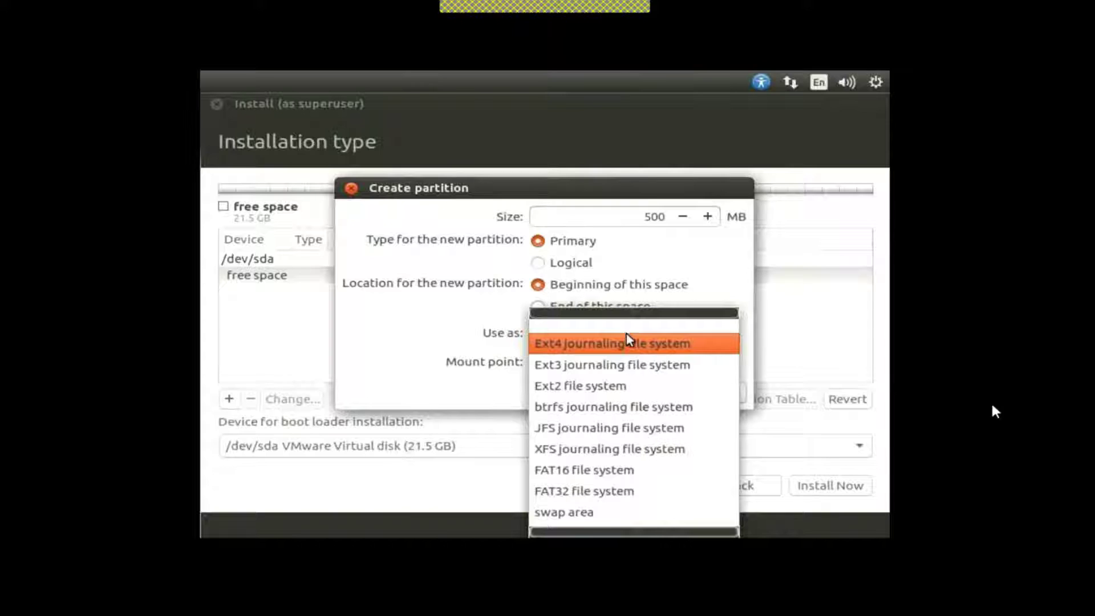
left_click(628, 343)
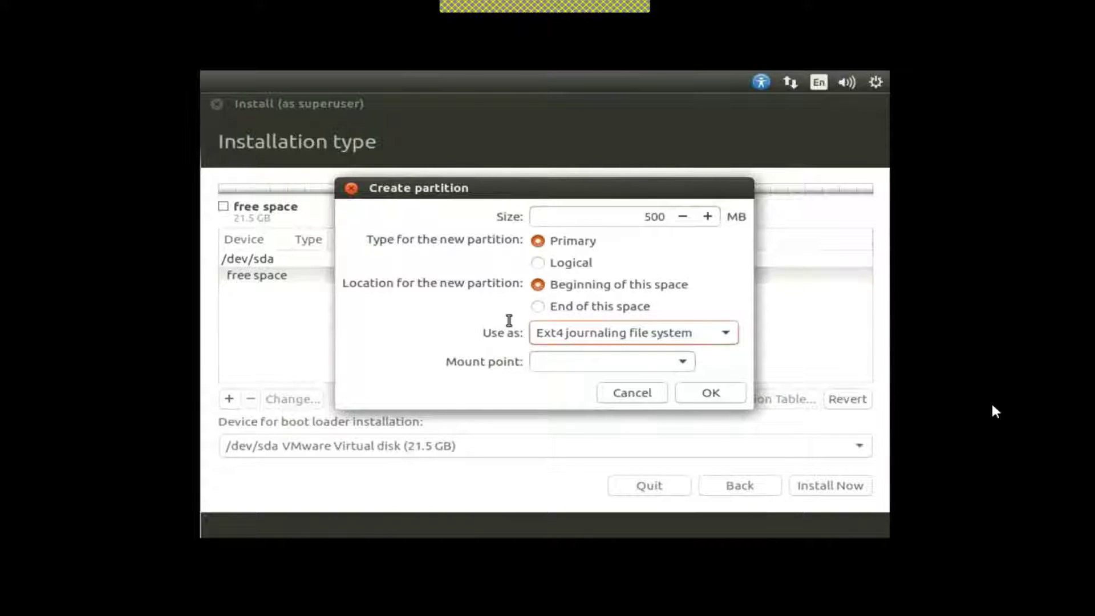
left_click(683, 362)
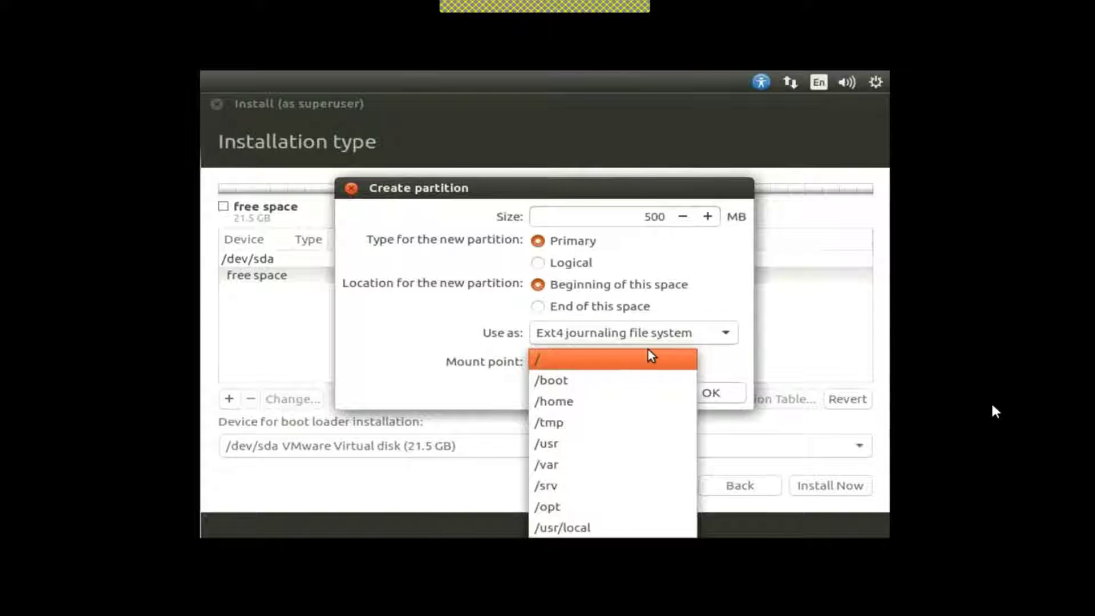
left_click(594, 382)
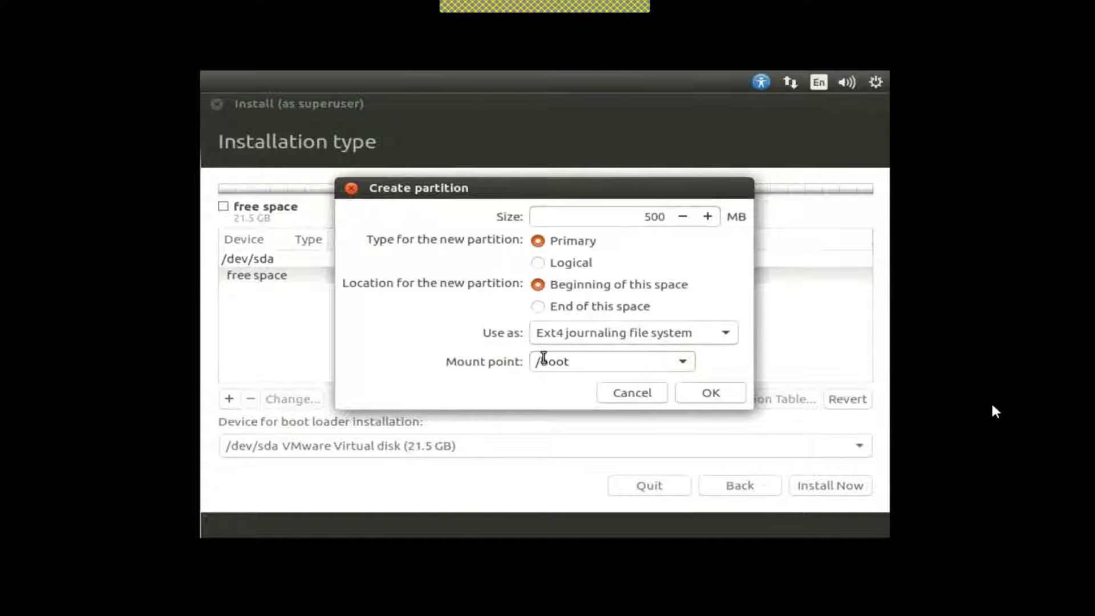
left_click(713, 394)
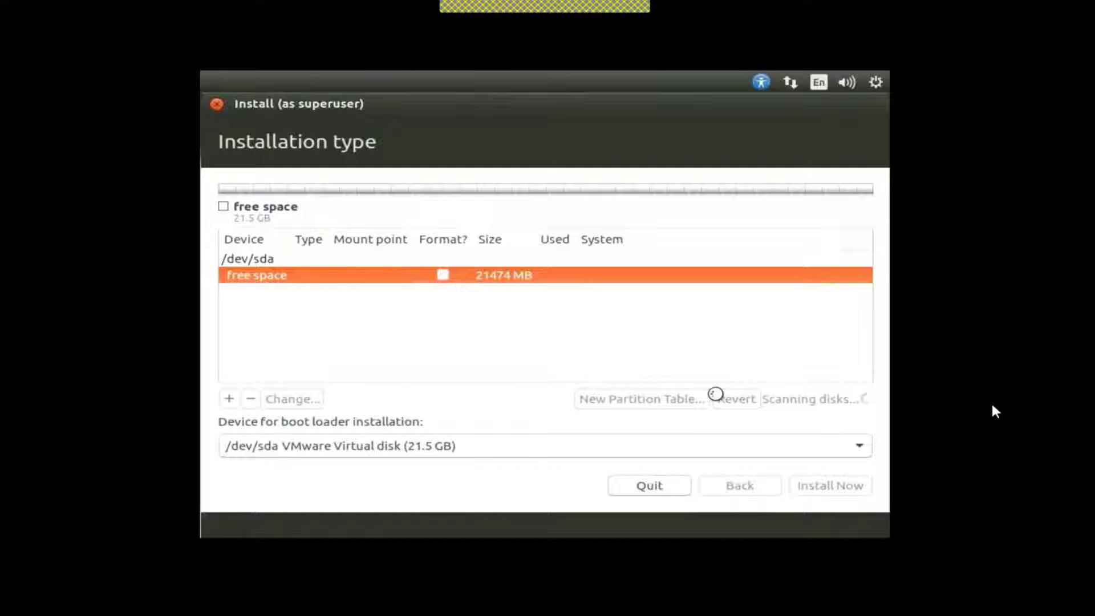
Create a 15000 MB primary partition at the beginning of the remaining free space, using Ext4 and mounted at /.
left_click(365, 294)
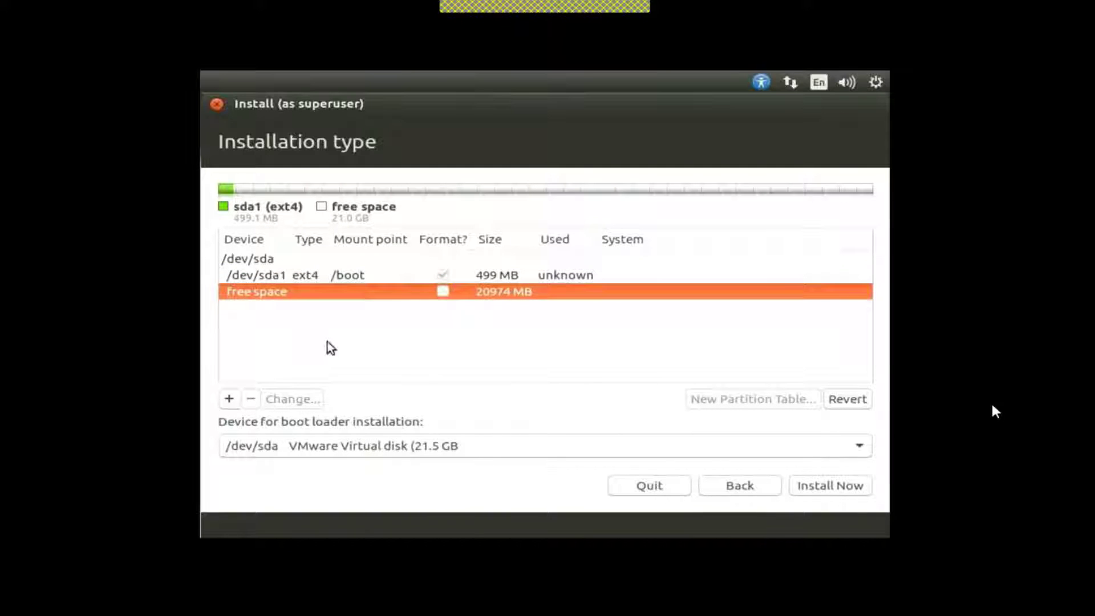
left_click(228, 400)
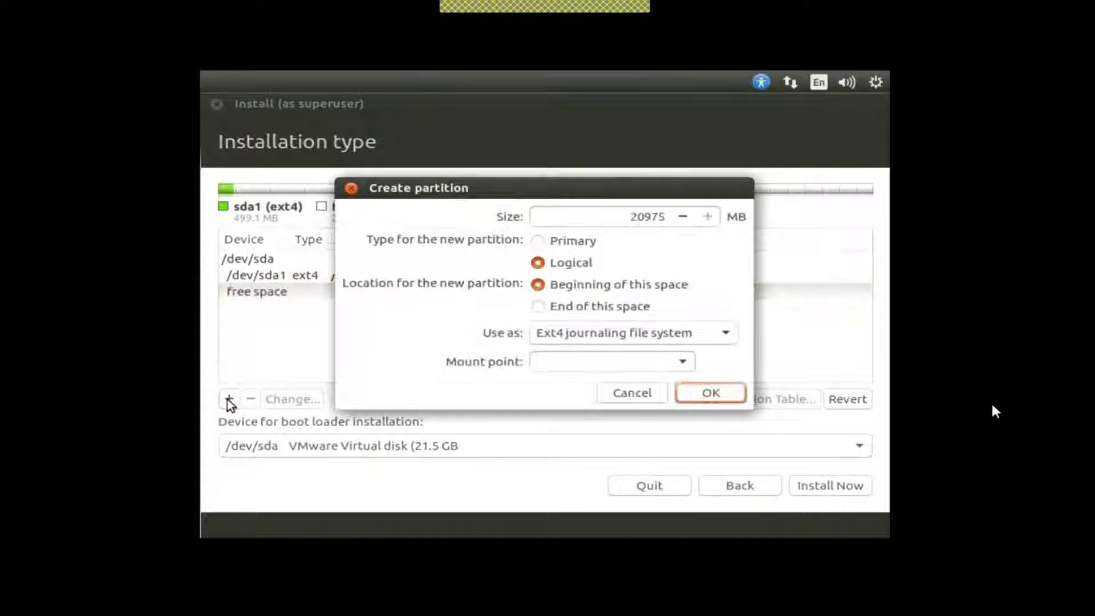
double_click(648, 218)
type("15000")
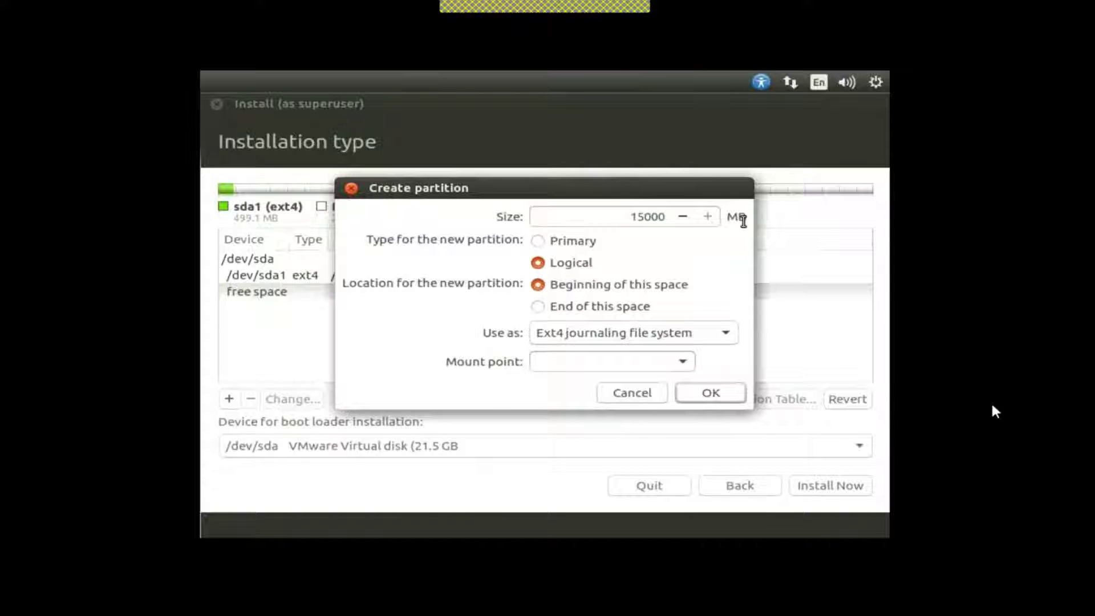
left_click(570, 240)
left_click(669, 335)
left_click(674, 342)
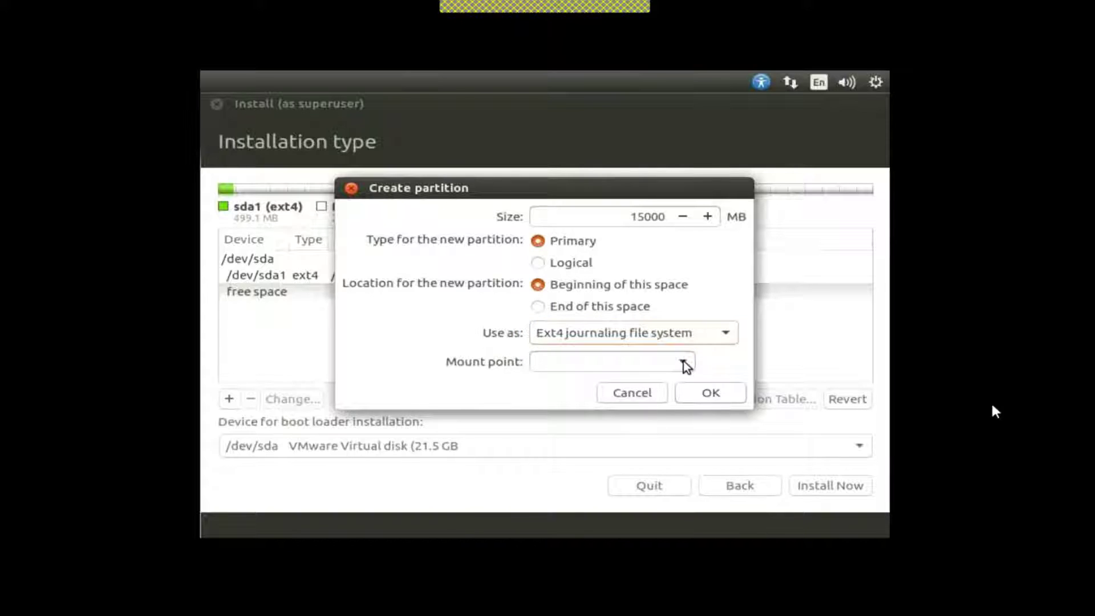
left_click(684, 361)
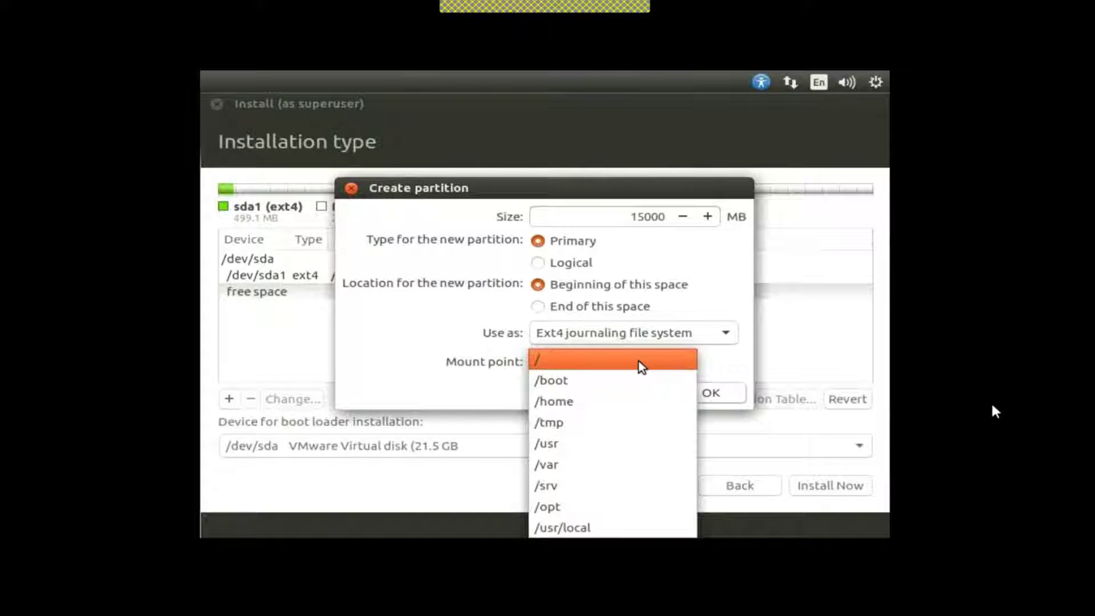
left_click(639, 361)
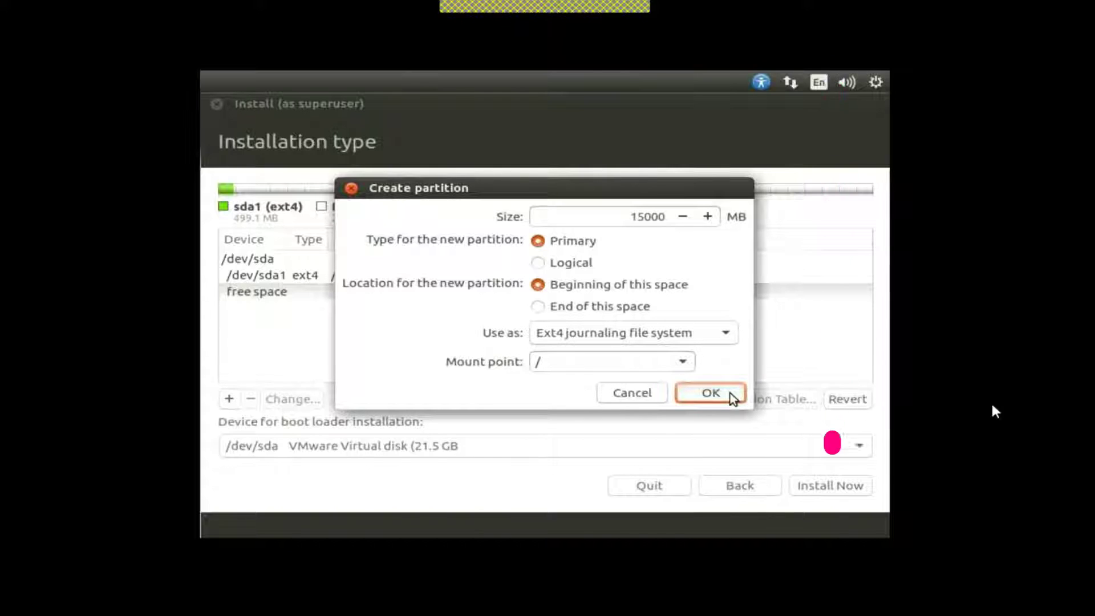
left_click(711, 393)
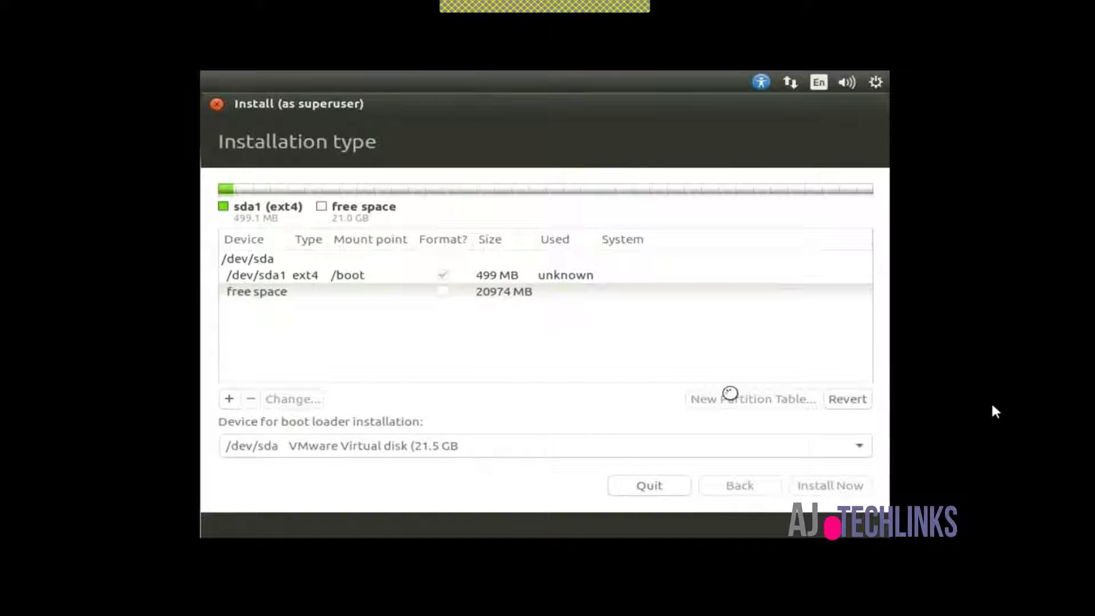
Create a 4000 MB primary partition at the beginning of the remaining free space and use it as swap area.
left_click(229, 399)
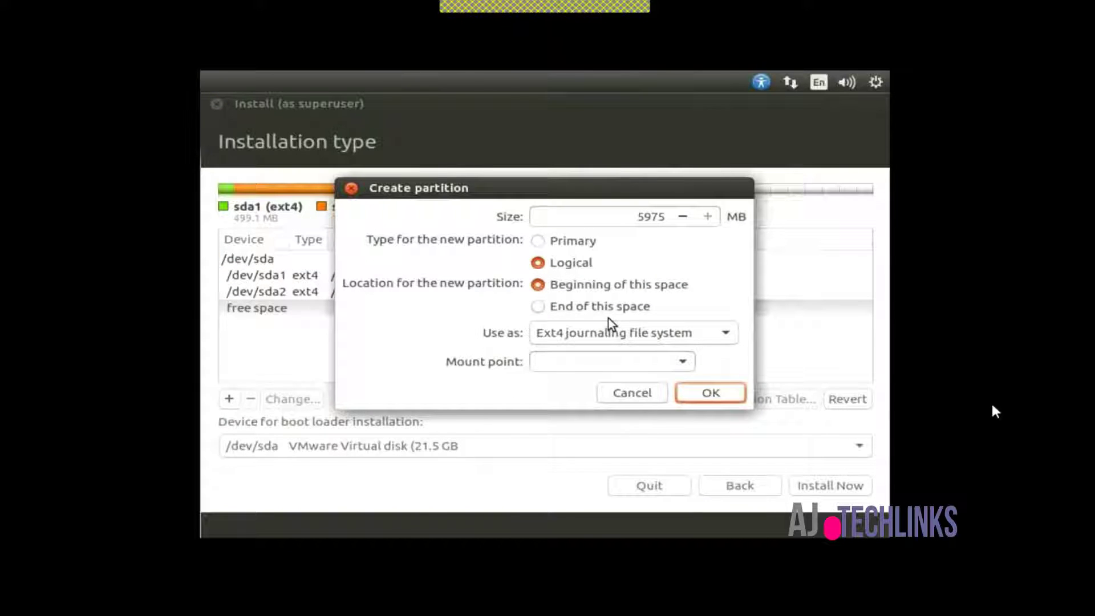
double_click(626, 215)
type("40")
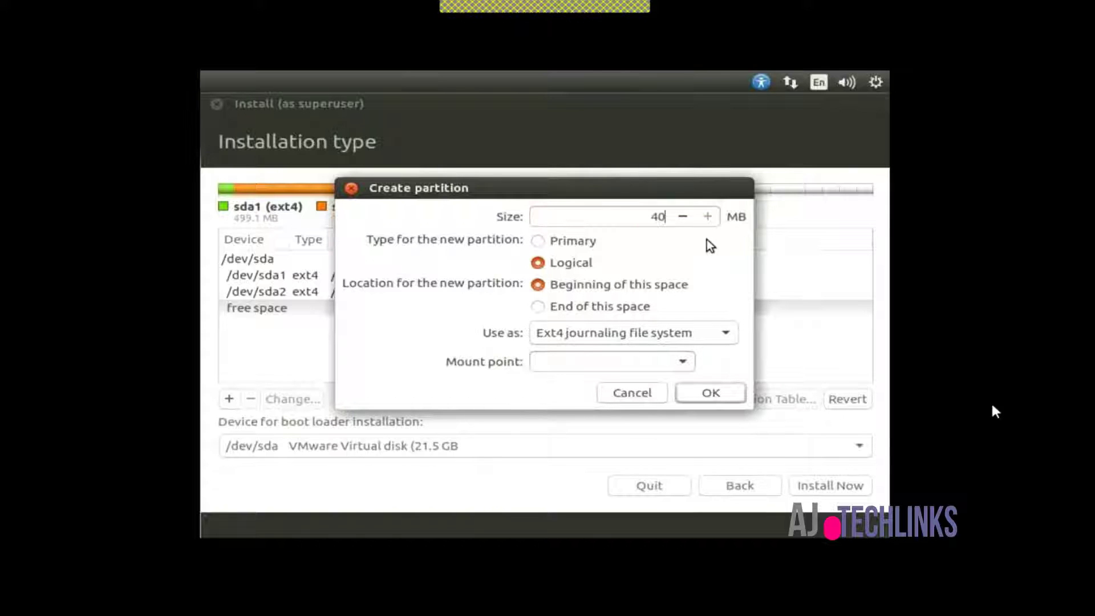
type("00")
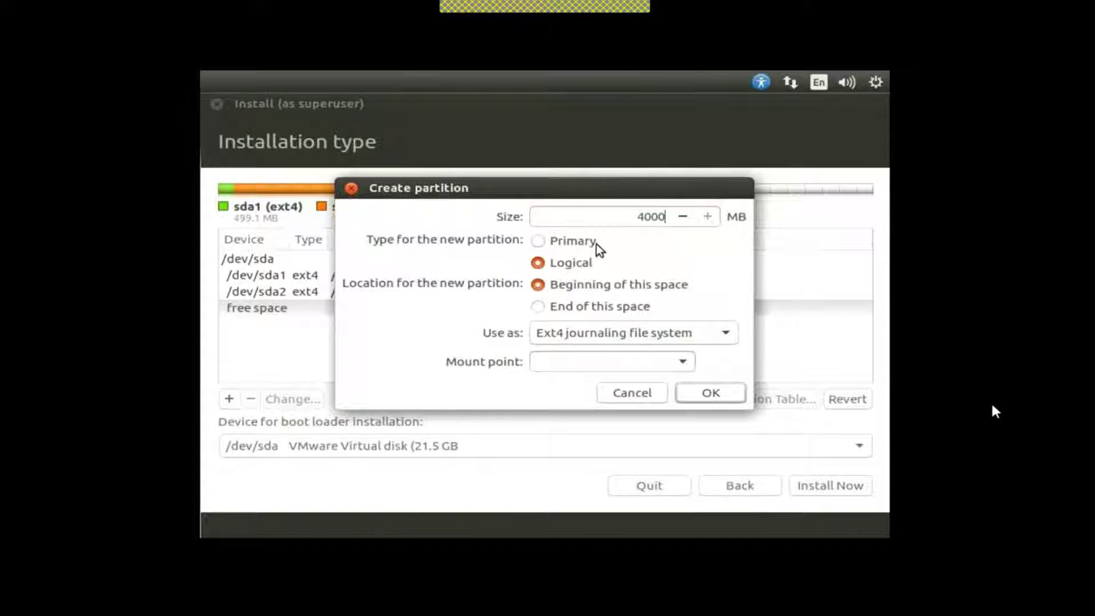
left_click(559, 240)
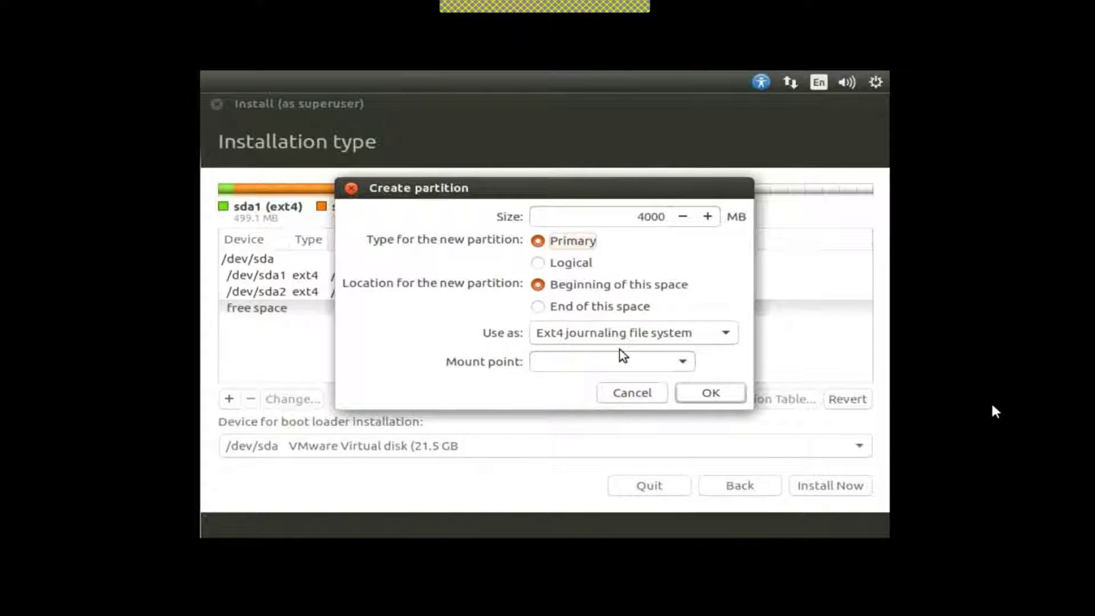
left_click(617, 331)
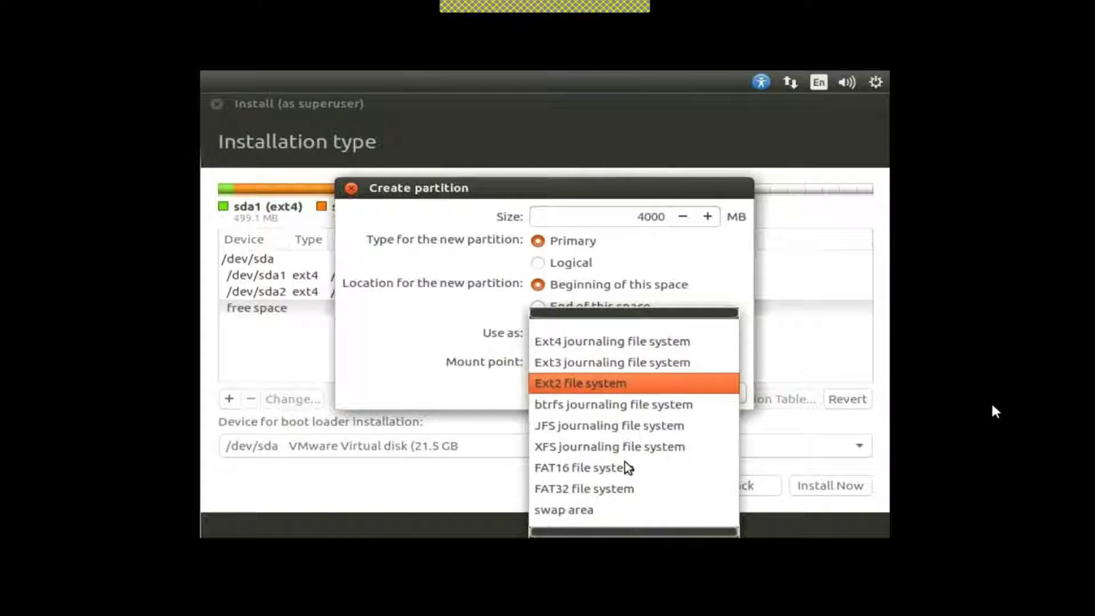
left_click(588, 509)
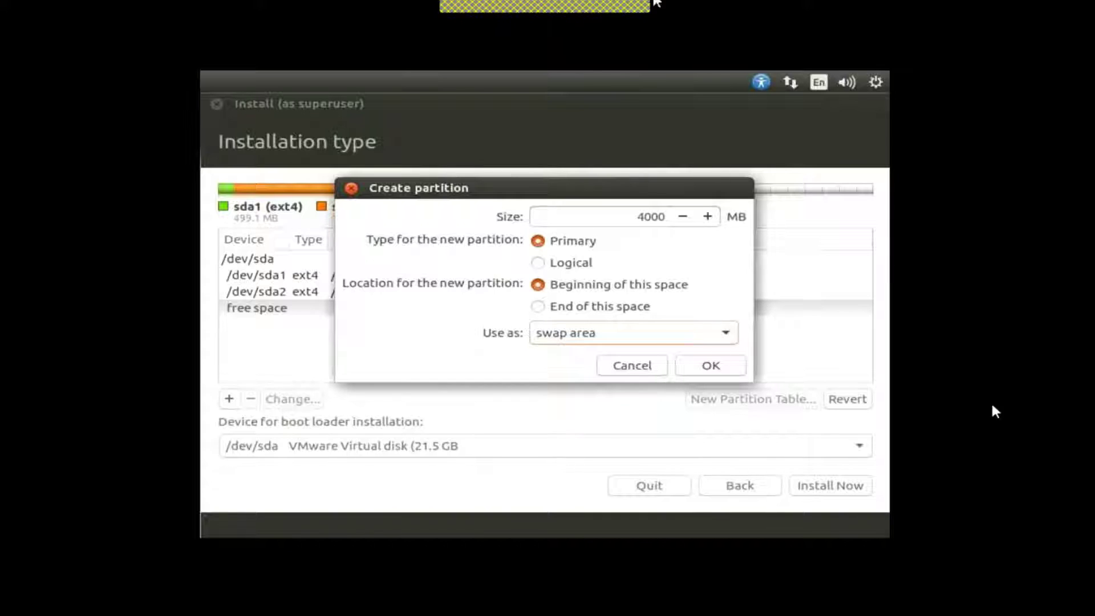
mouse_move(658, 20)
left_click(723, 7)
left_click(710, 366)
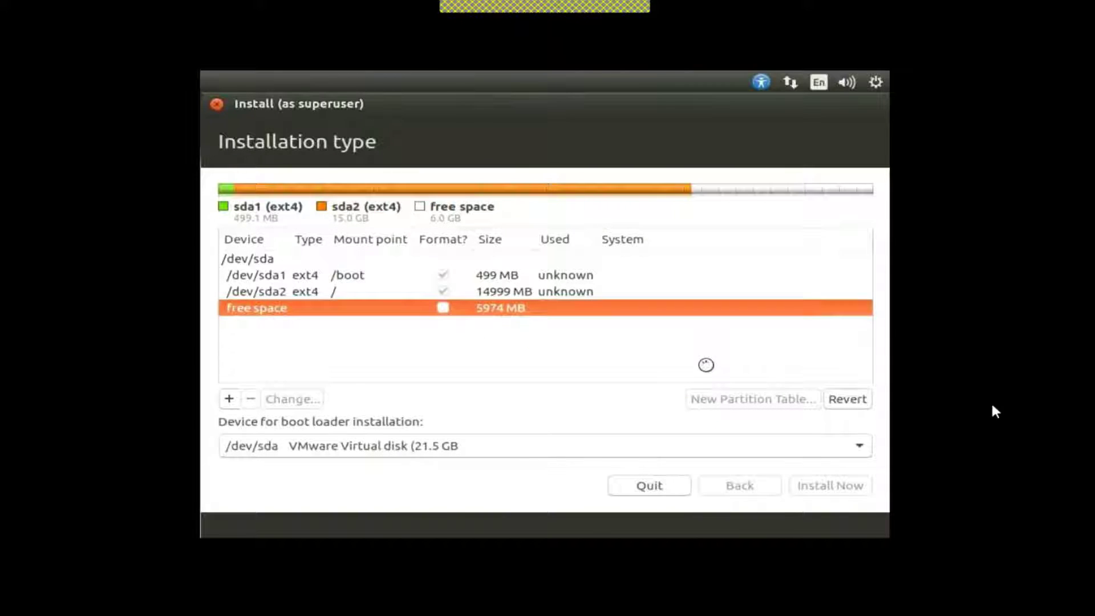
Review the /boot, root and swap partitions and the leftover free space in the /dev/sda partition list.
left_click(333, 275)
left_click(333, 292)
left_click(333, 306)
left_click(333, 275)
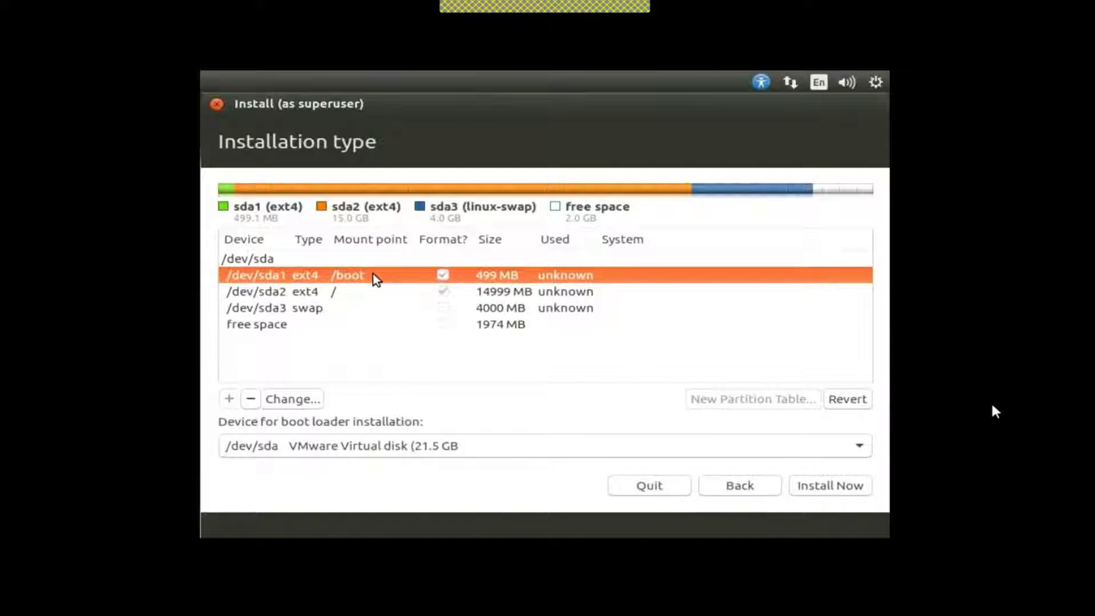
left_click(340, 309)
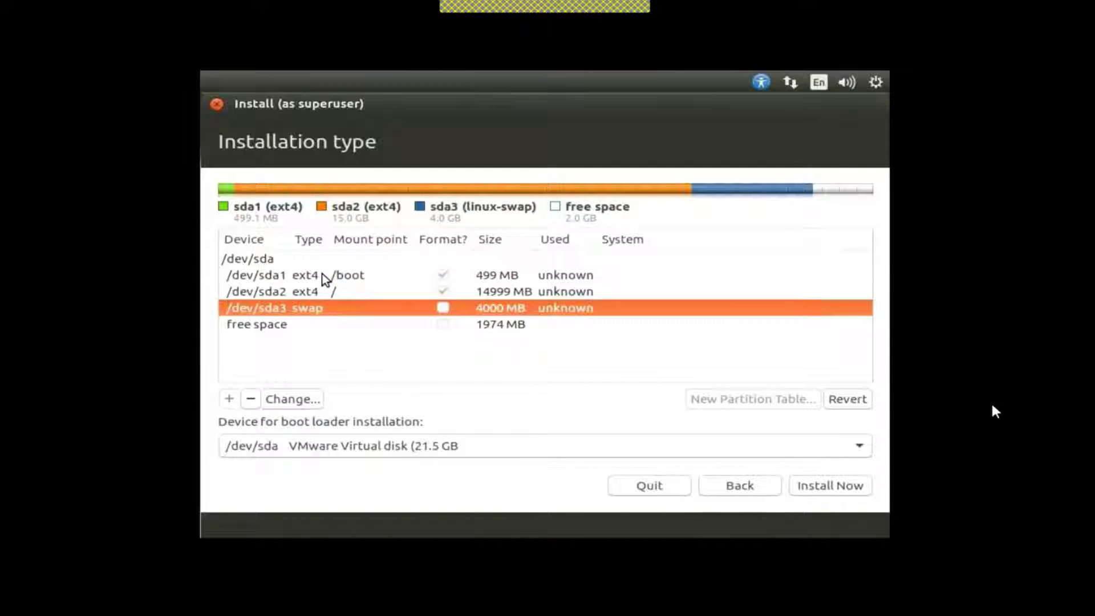
left_click(366, 279)
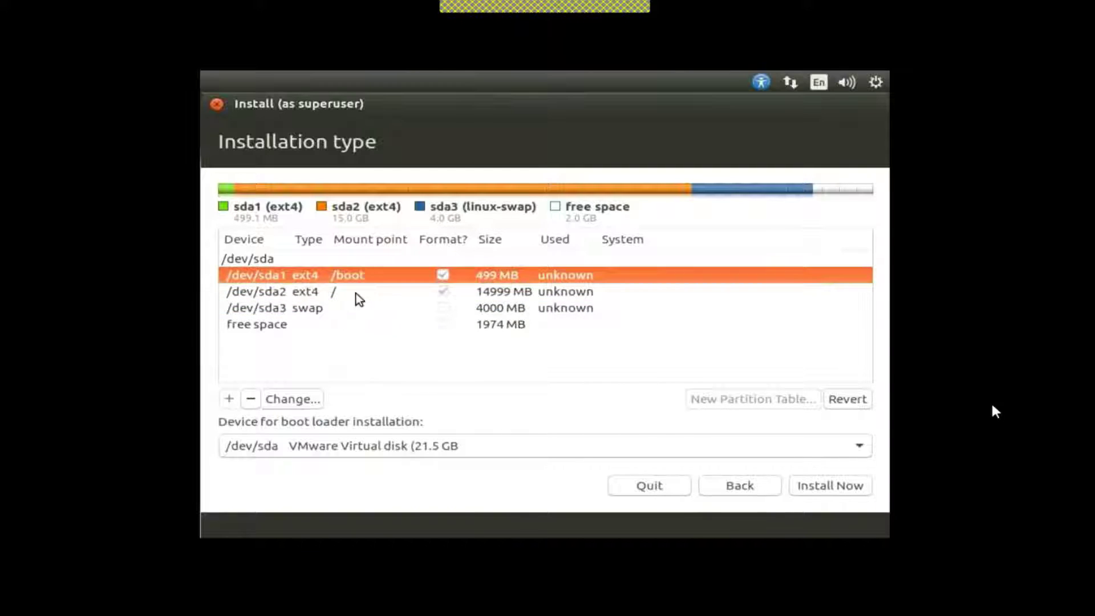
left_click(358, 294)
left_click(352, 311)
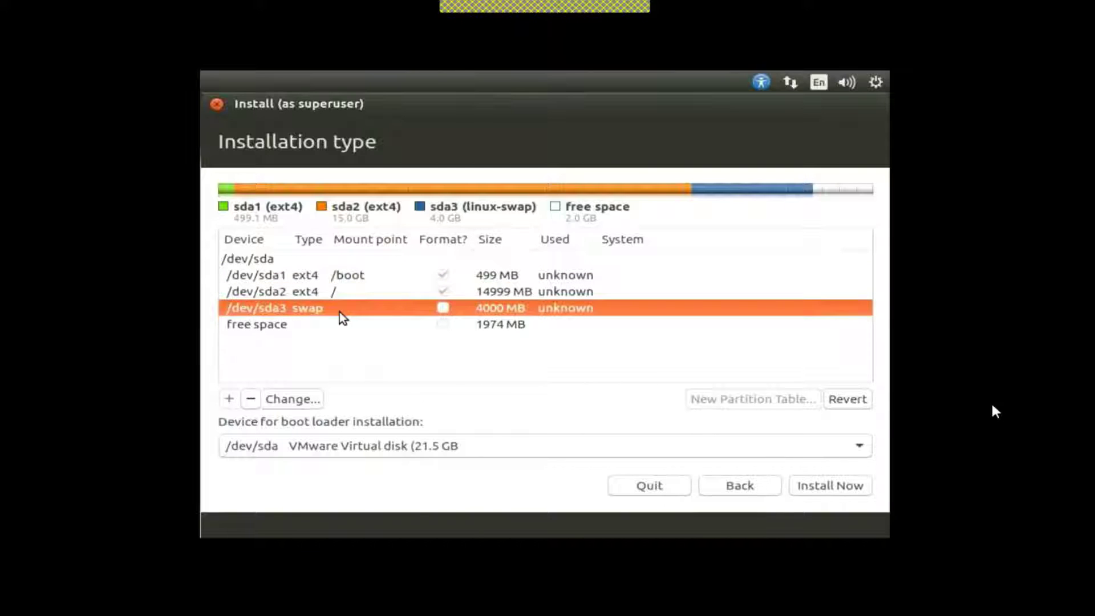
left_click(294, 327)
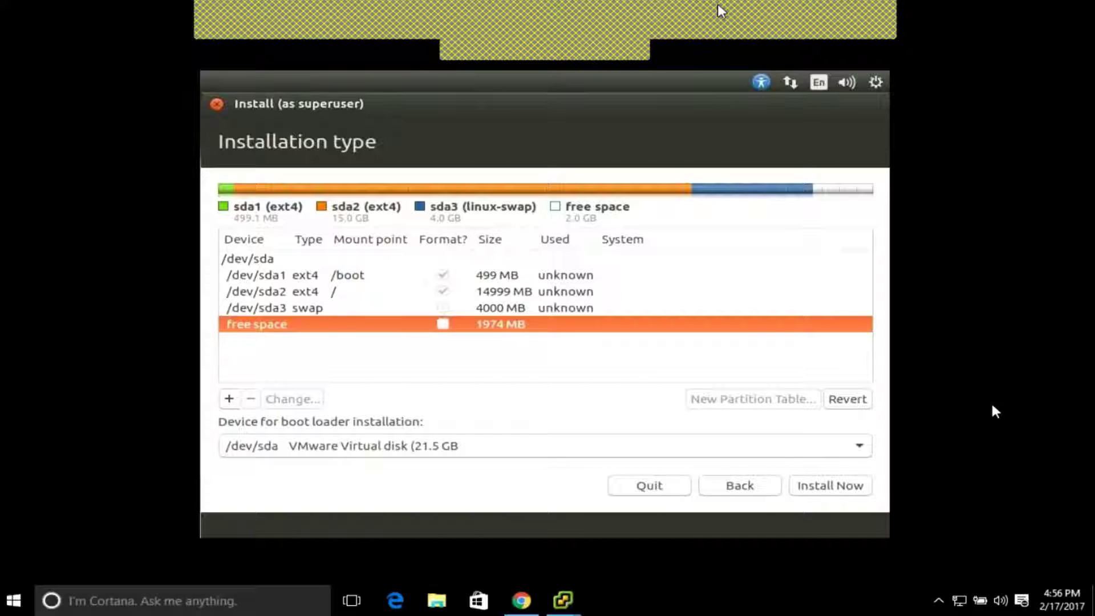
left_click(721, 11)
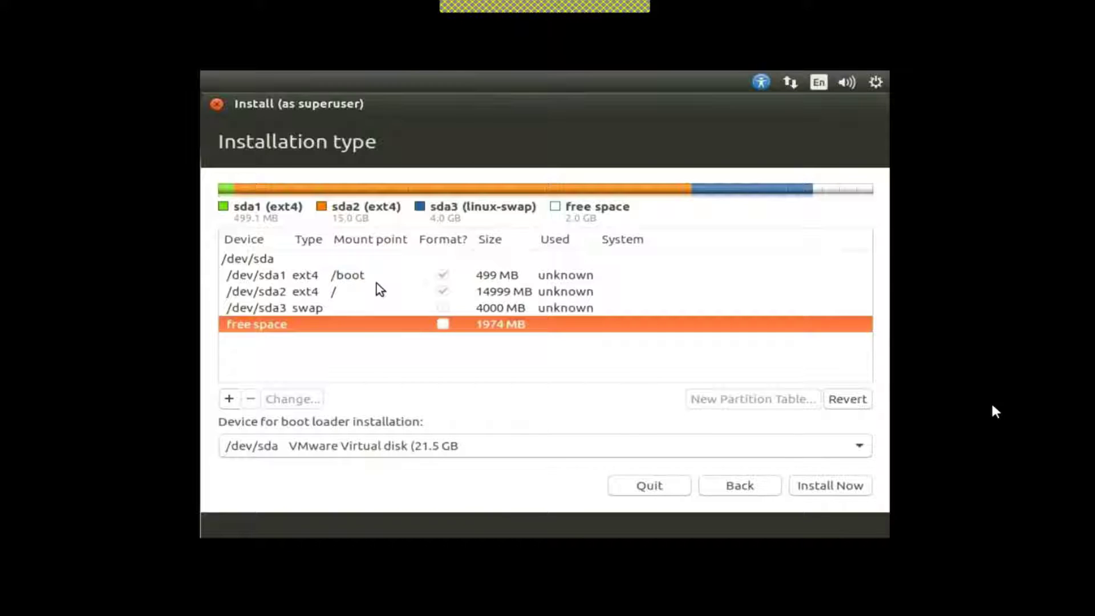
left_click(297, 276)
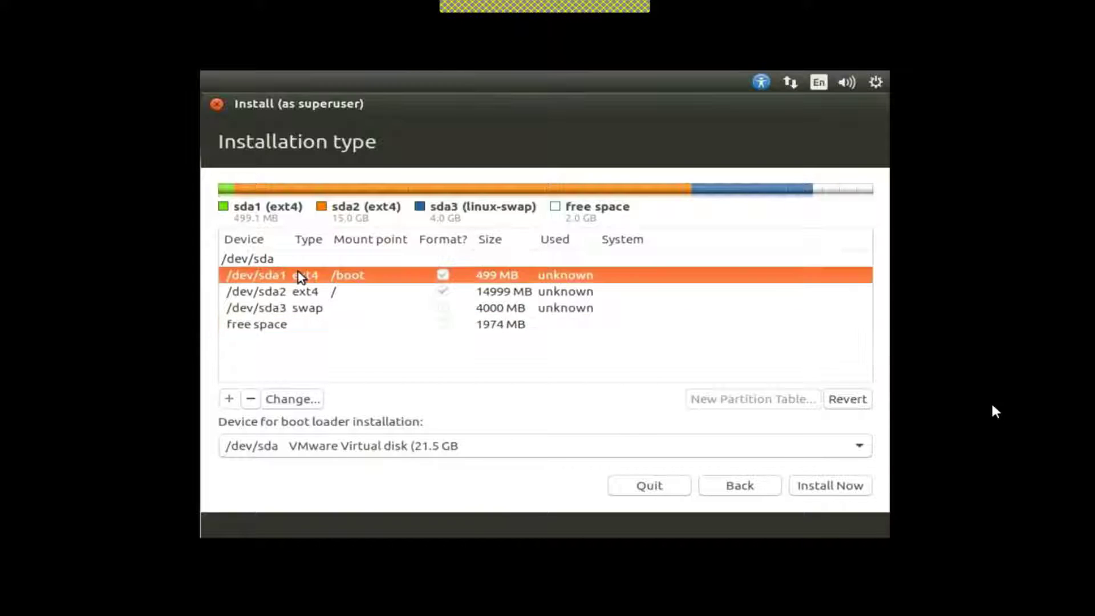
left_click(296, 291)
left_click(297, 305)
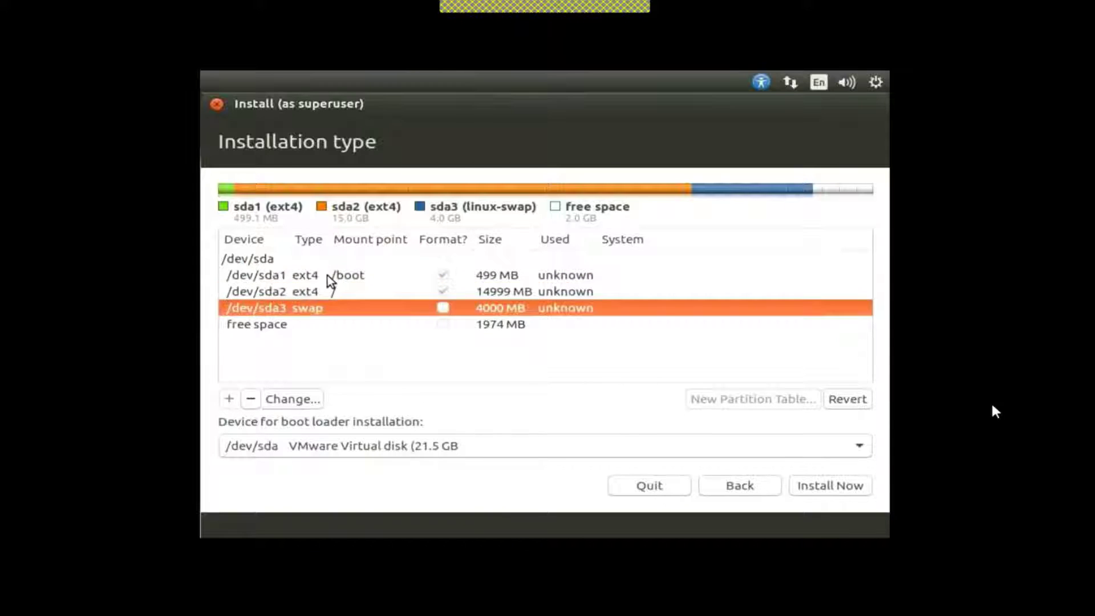
left_click(322, 278)
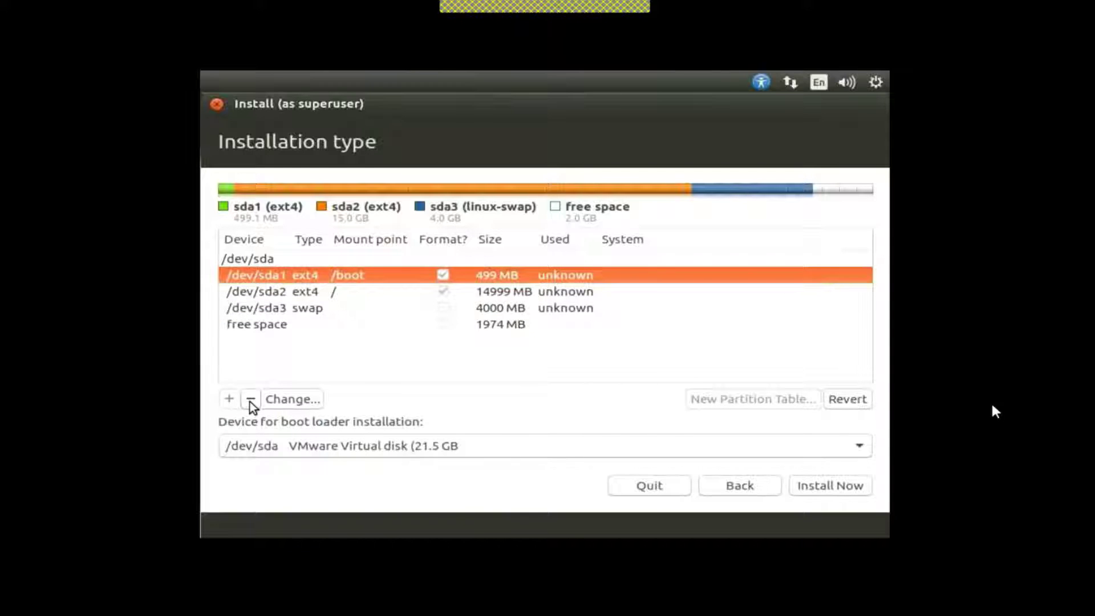
left_click(312, 289)
left_click(308, 276)
left_click(316, 293)
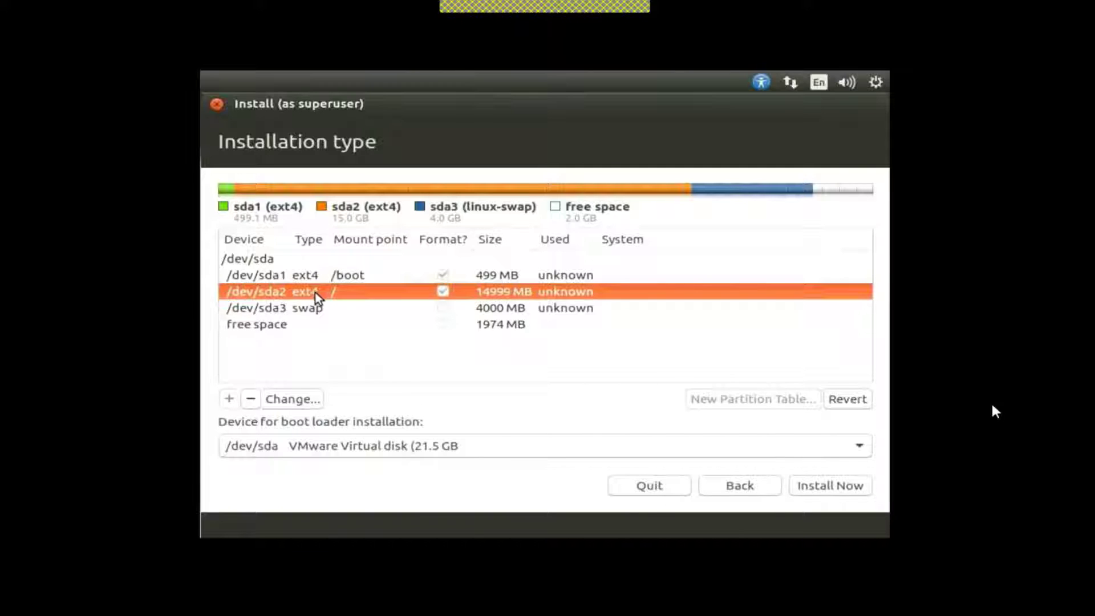
left_click(328, 274)
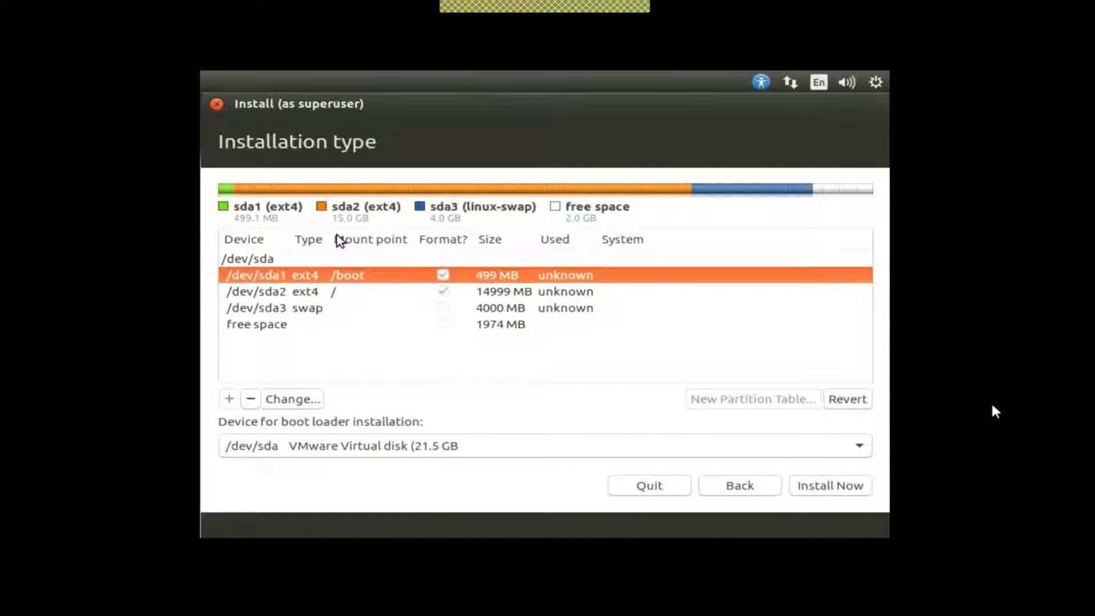
left_click(283, 287)
left_click(240, 259)
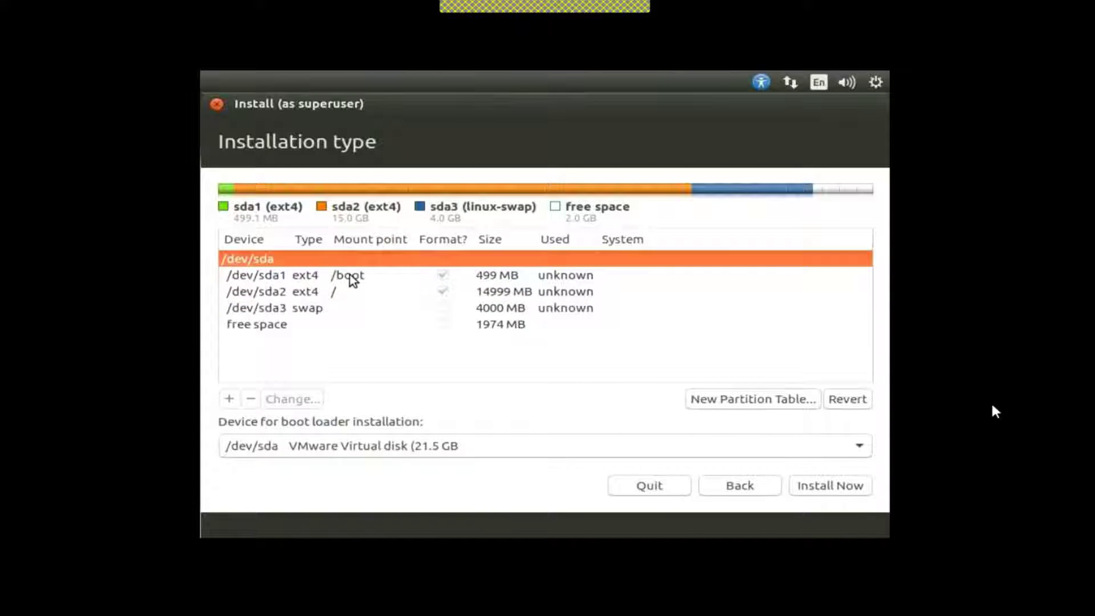
left_click(265, 272)
left_click(295, 292)
left_click(295, 275)
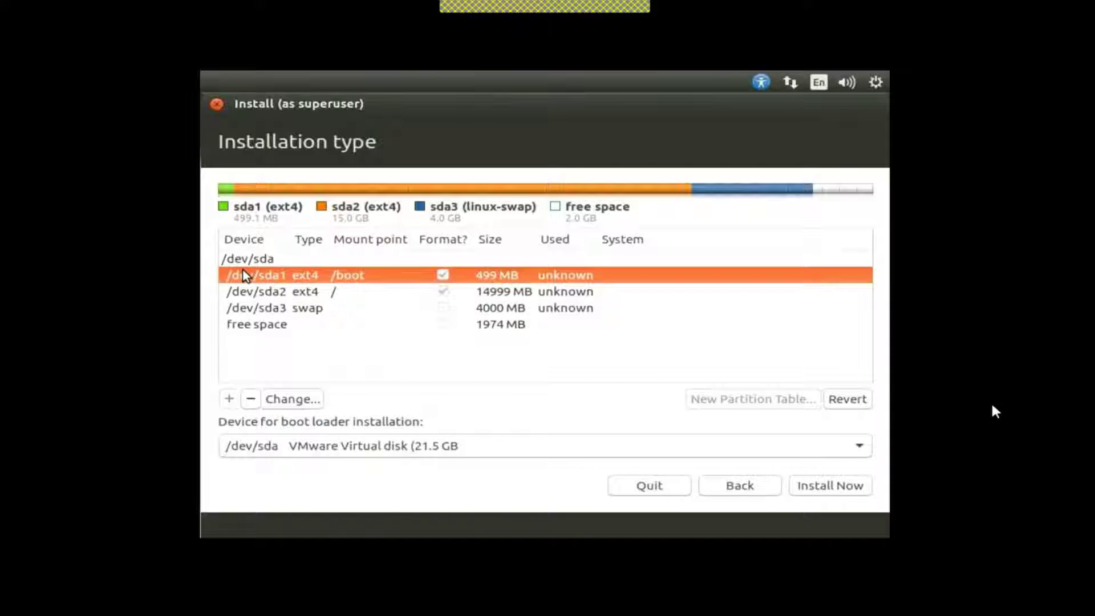
left_click(334, 286)
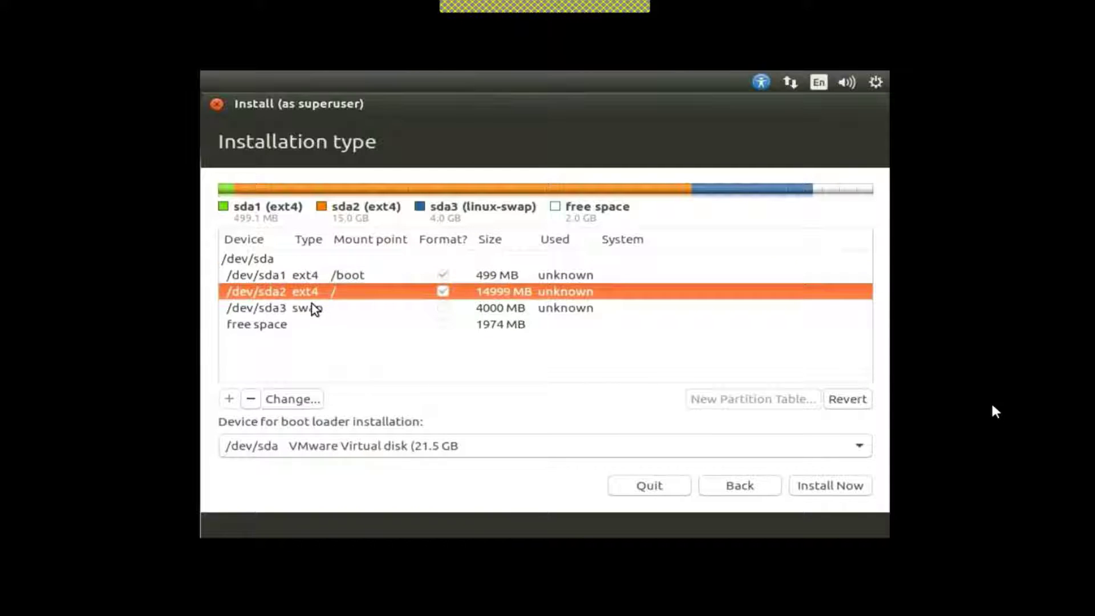
left_click(313, 308)
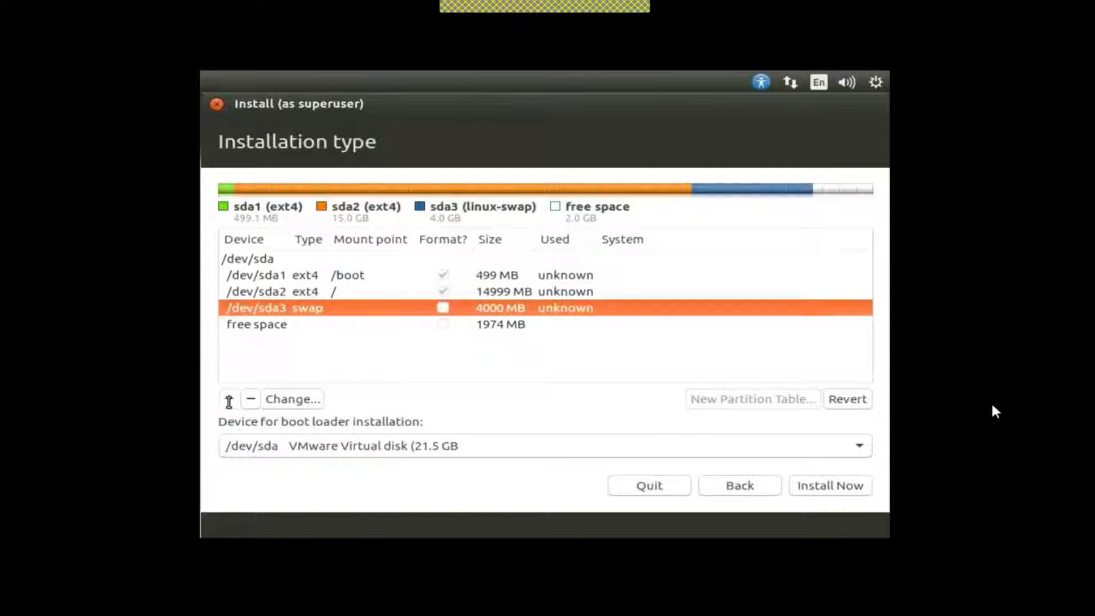
left_click(300, 292)
left_click(301, 308)
left_click(302, 325)
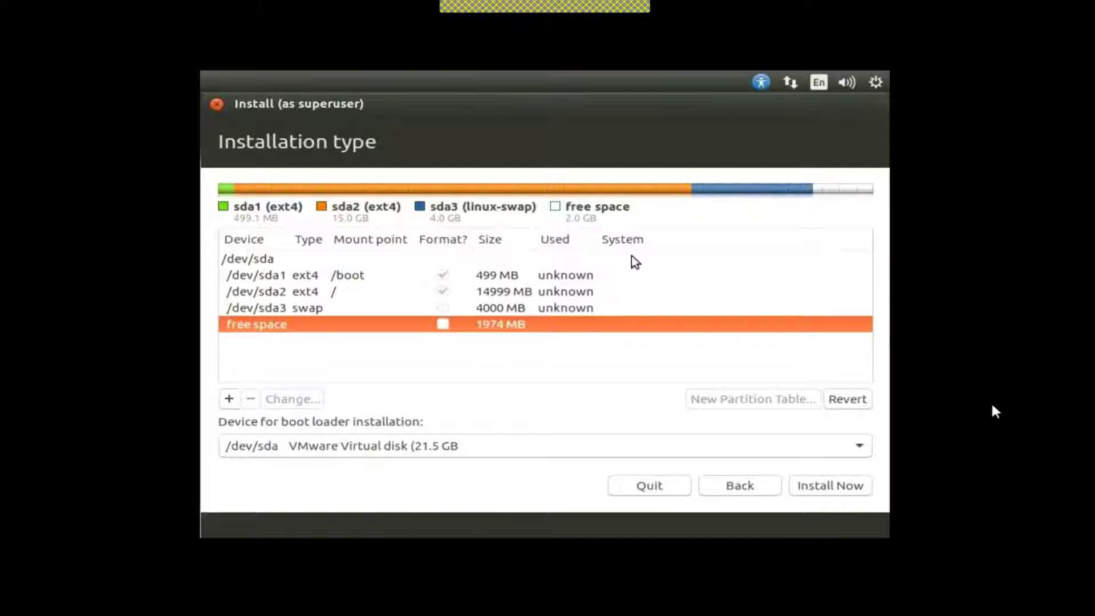
left_click(341, 293)
left_click(334, 276)
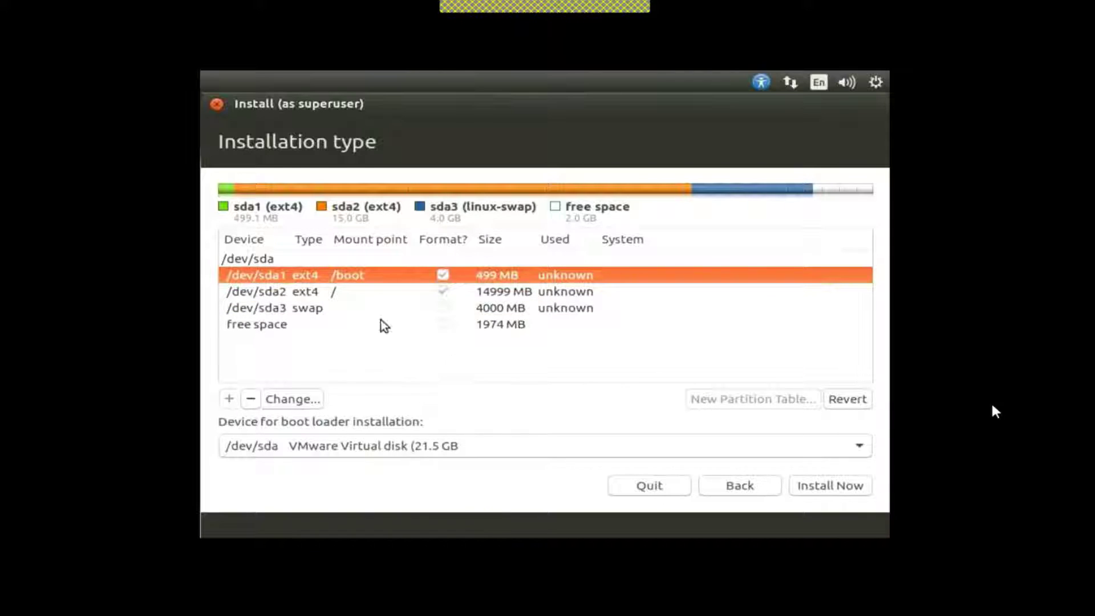
Start the installation with this partition layout and confirm writing the changes to disk.
left_click(833, 484)
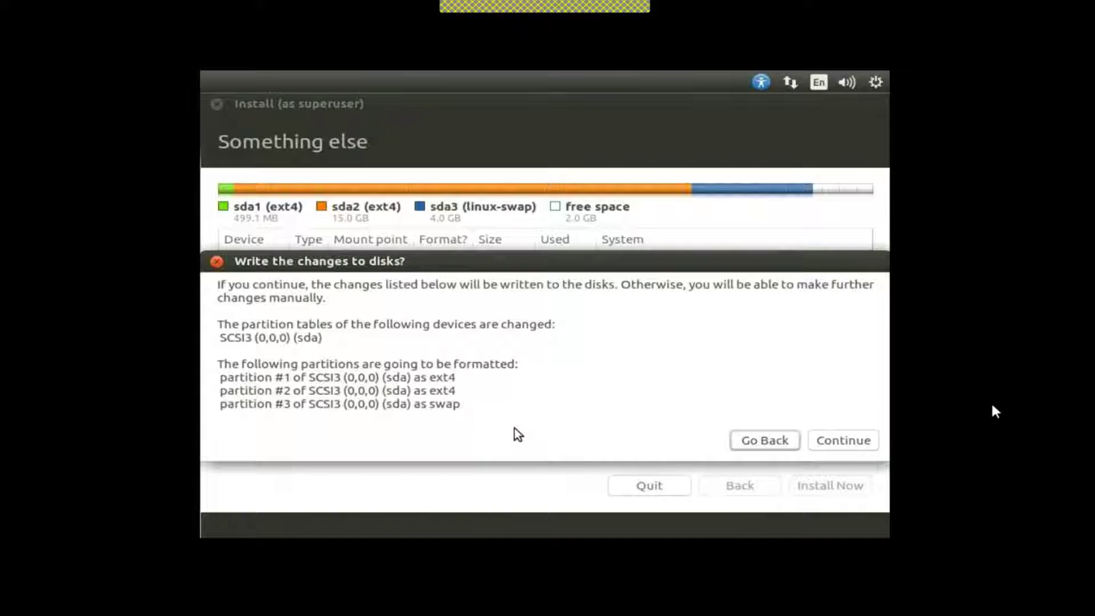
left_click(844, 441)
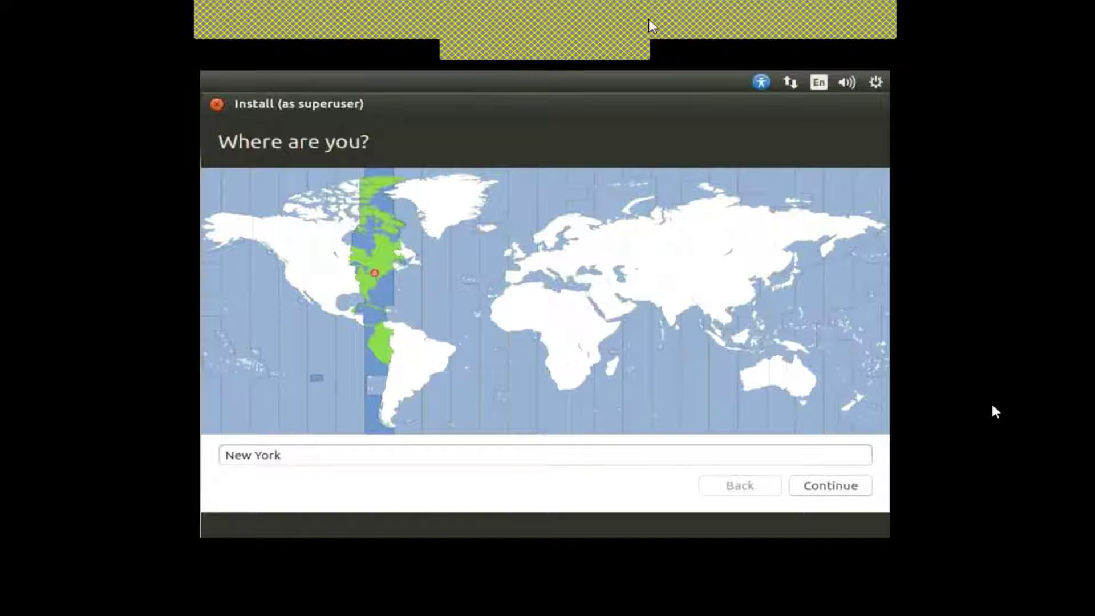
Set the time zone location to Kolkata on the world map.
left_click(720, 9)
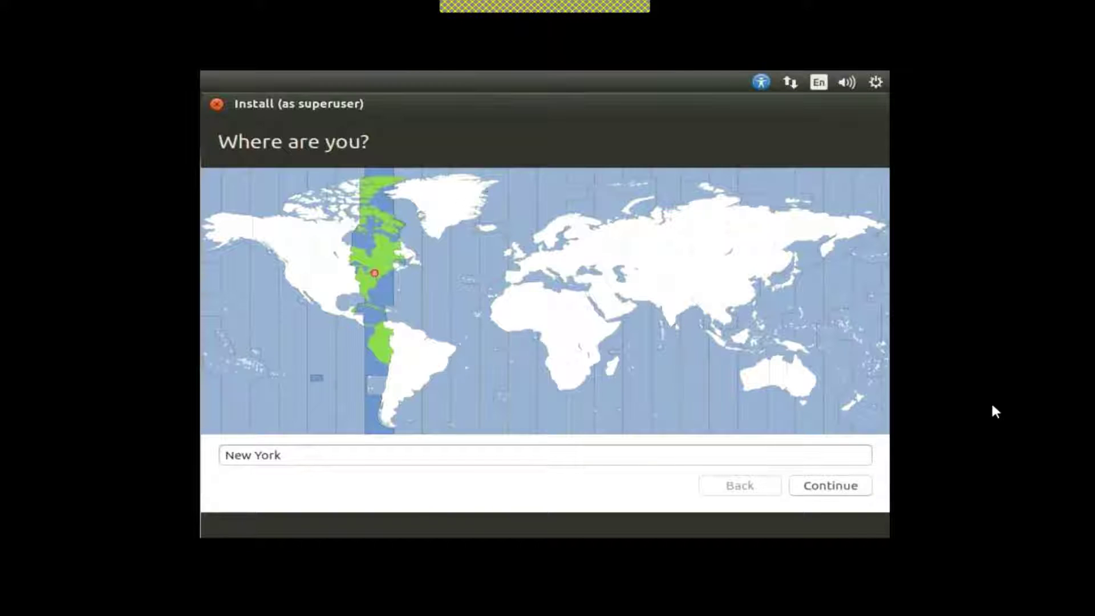
left_click(680, 309)
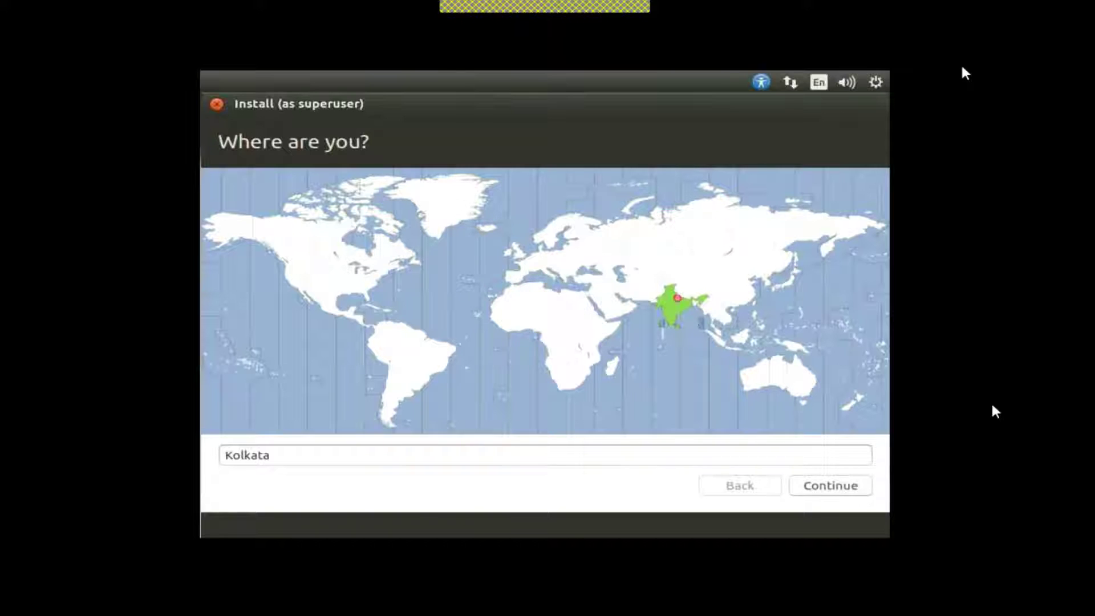
Accept the Kolkata time zone, test the English (US) keyboard layout with sample text and clear the test field.
left_click(855, 490)
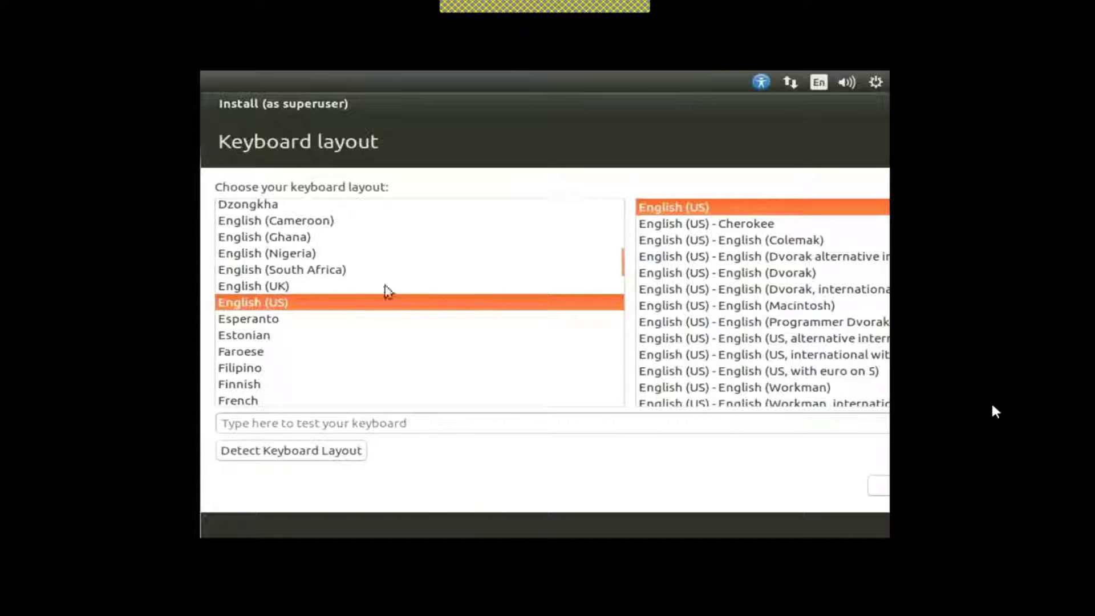
left_click(363, 422)
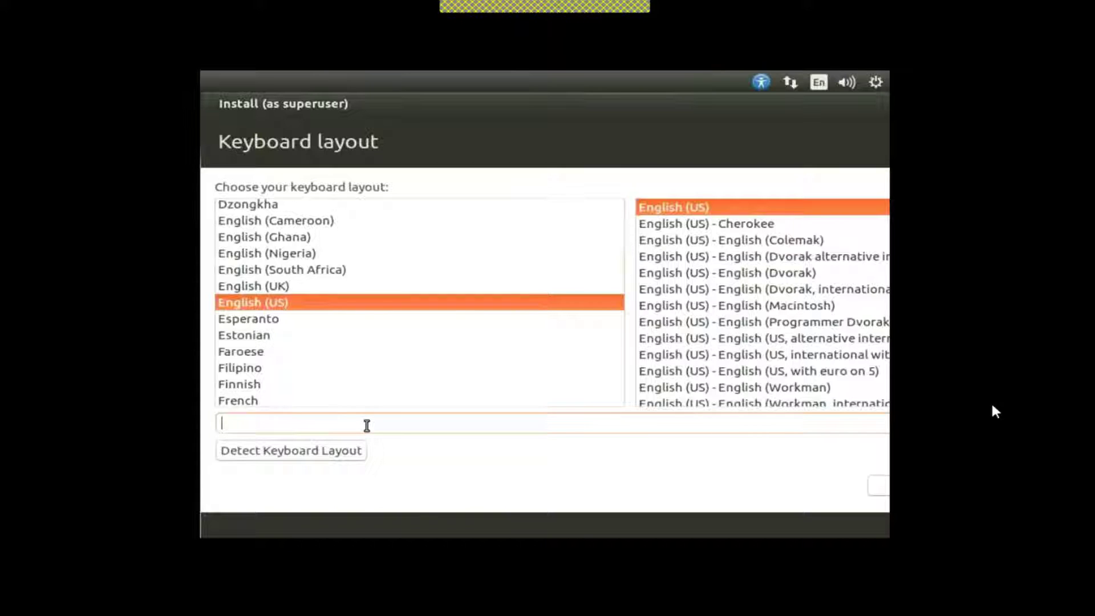
type("tffghhjhtrrewswrrtt")
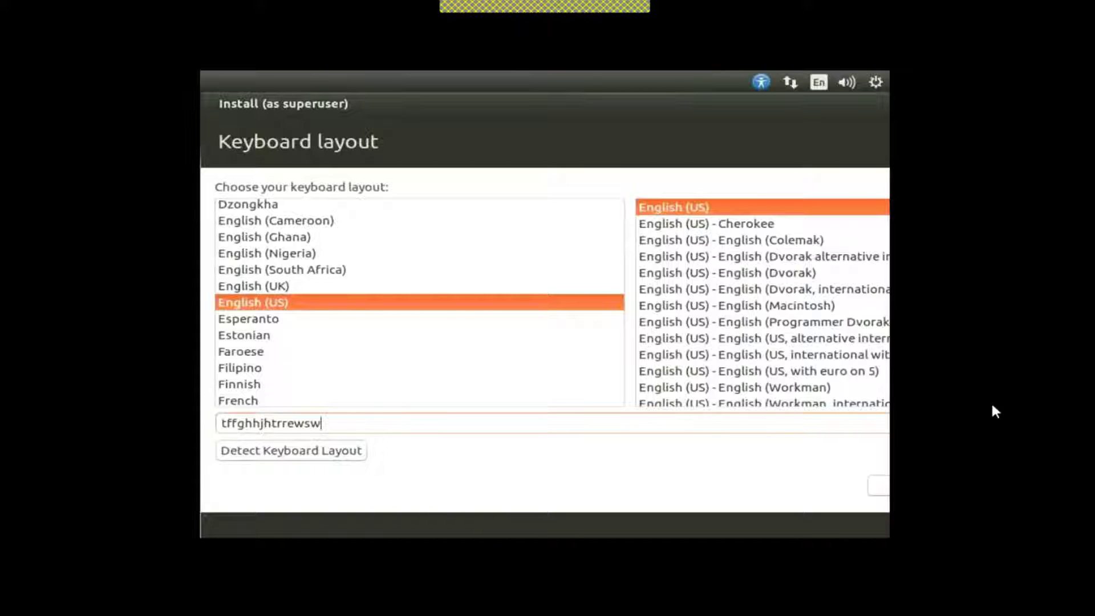
key("BackSpace")
key("BackSpace")
key("BackSpace")
key("BackSpace")
key("BackSpace")
key("BackSpace")
key("BackSpace")
key("BackSpace")
key("BackSpace")
key("BackSpace")
key("BackSpace")
key("BackSpace")
key("BackSpace")
key("BackSpace")
key("BackSpace")
key("BackSpace")
key("BackSpace")
key("BackSpace")
key("BackSpace")
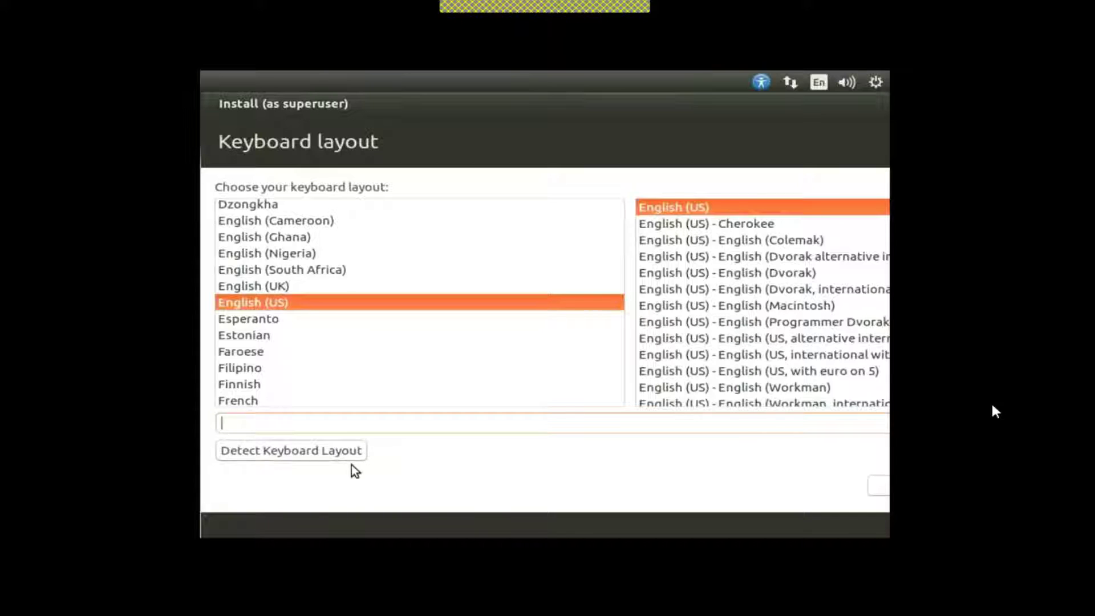
Open keyboard layout detection, dismiss it and continue with the English (US) layout.
left_click(320, 452)
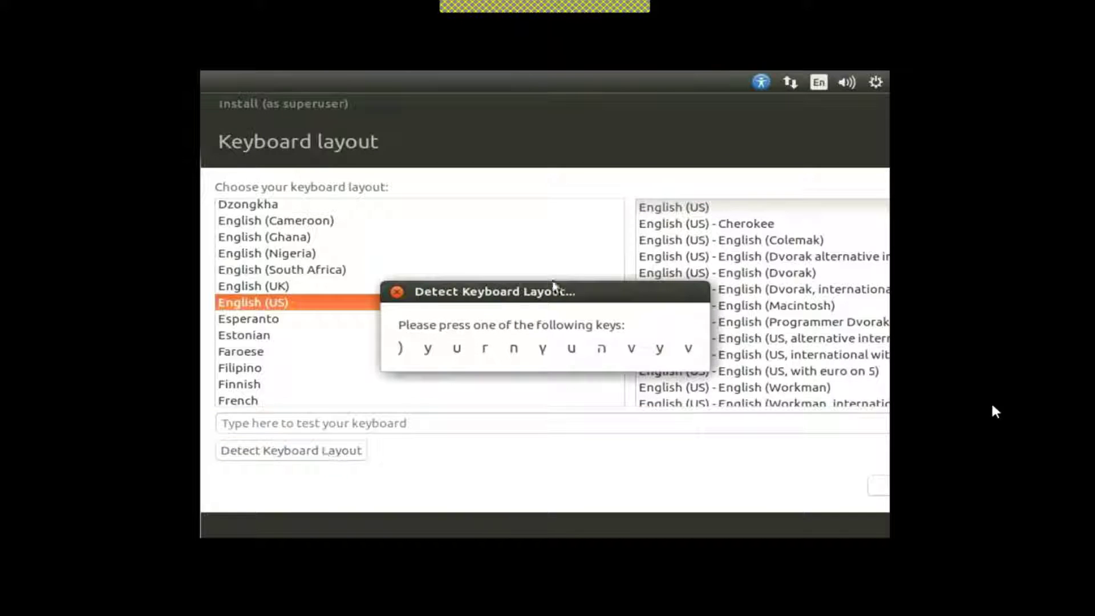
left_click(397, 292)
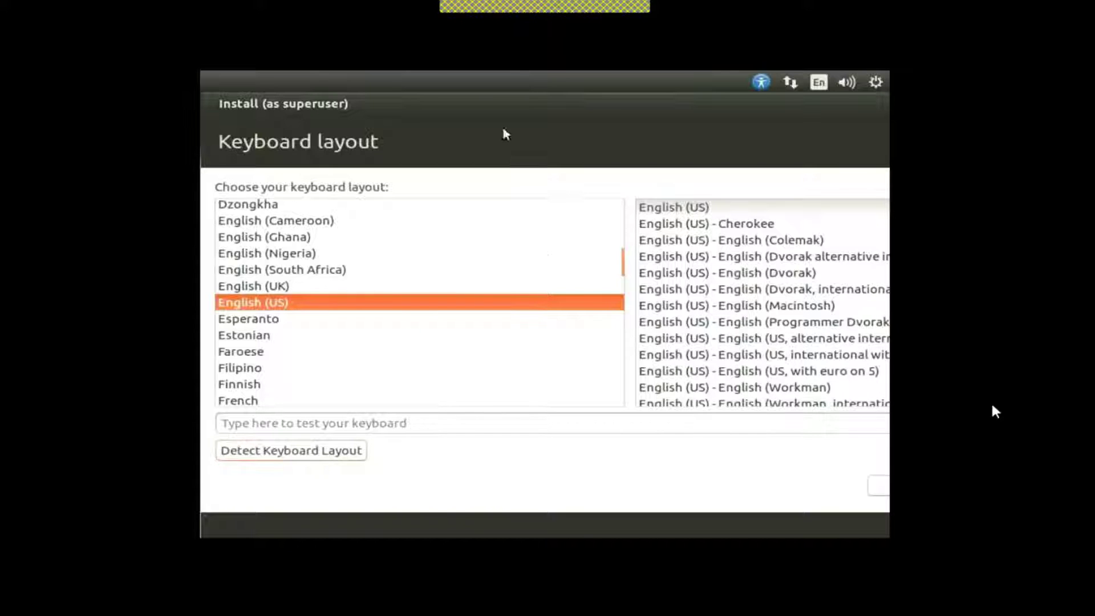
left_click_drag(563, 102, 325, 74)
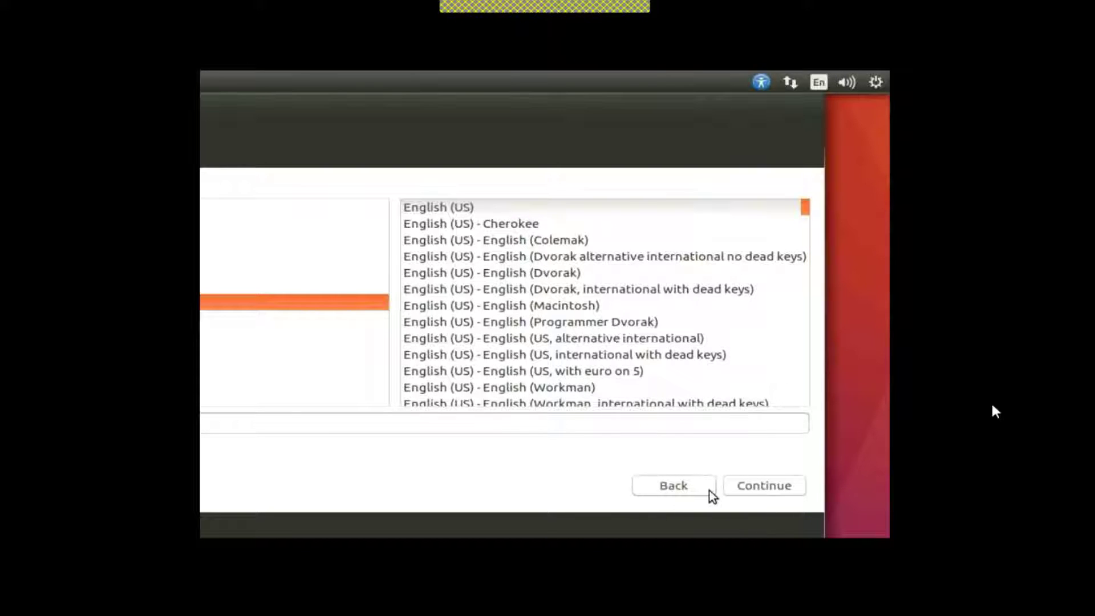
left_click(766, 485)
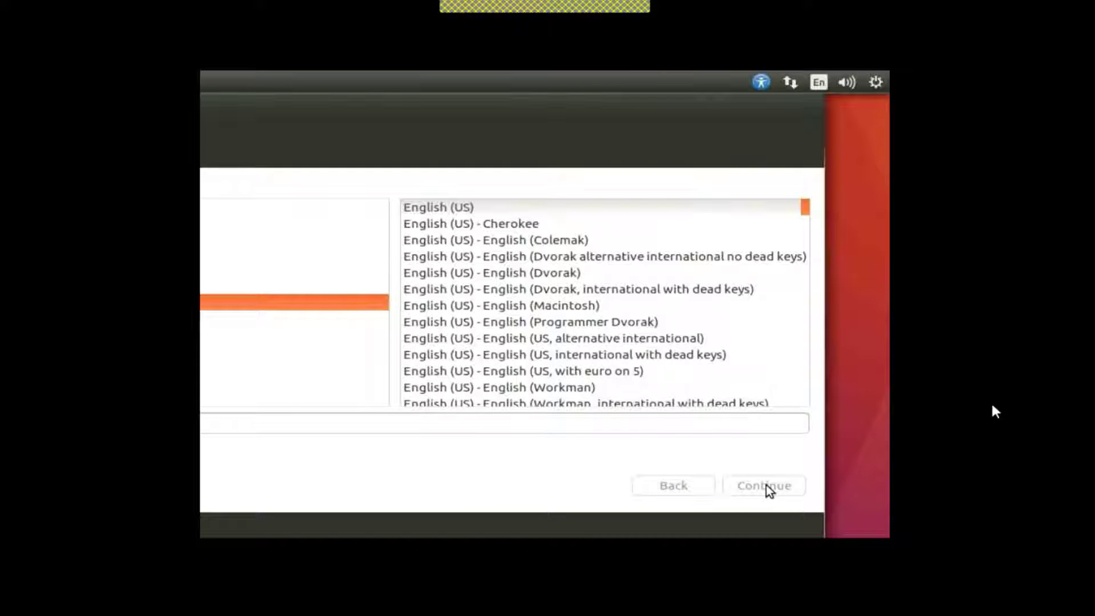
Complete the user account details by entering the account password in the confirmation field.
left_click_drag(423, 120, 656, 110)
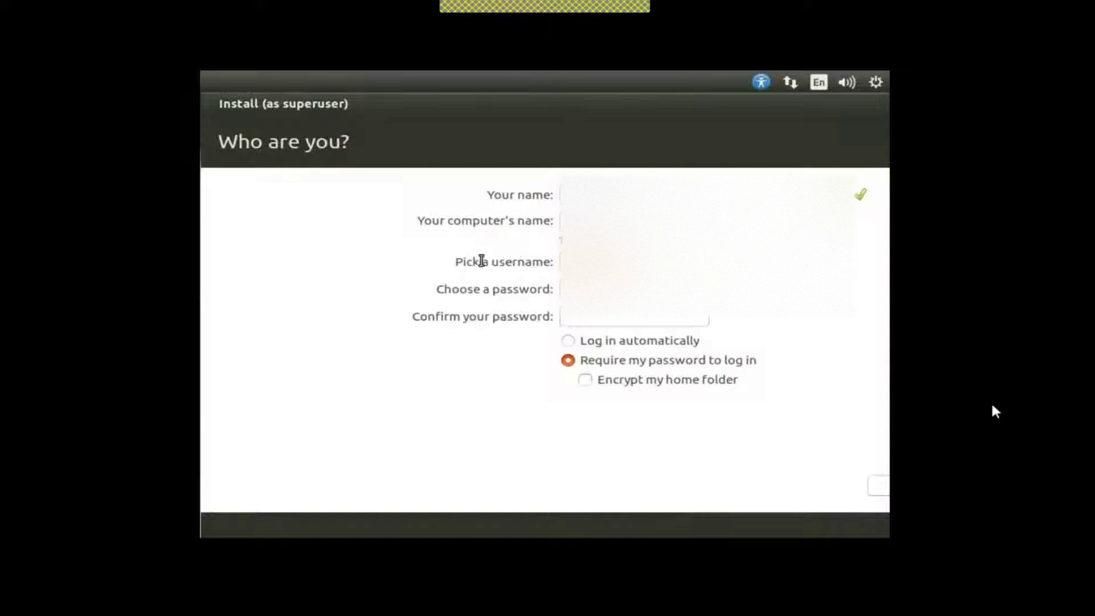
left_click_drag(489, 261, 550, 264)
left_click(550, 264)
left_click(631, 317)
type("passwor")
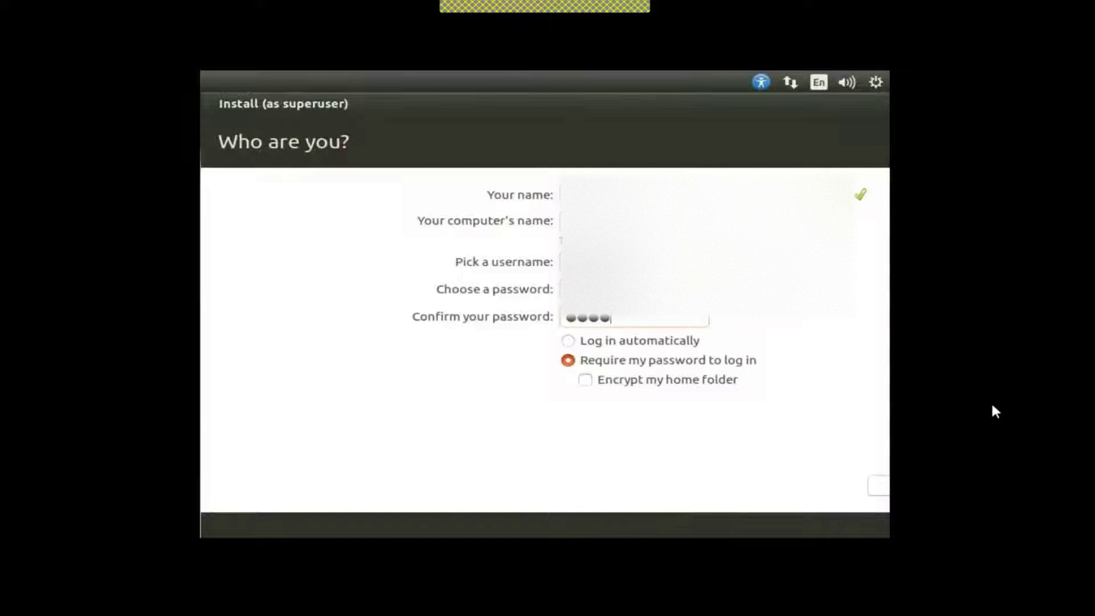
type("d")
Set the account to require the password to log in and continue the installation.
left_click(636, 345)
left_click(634, 361)
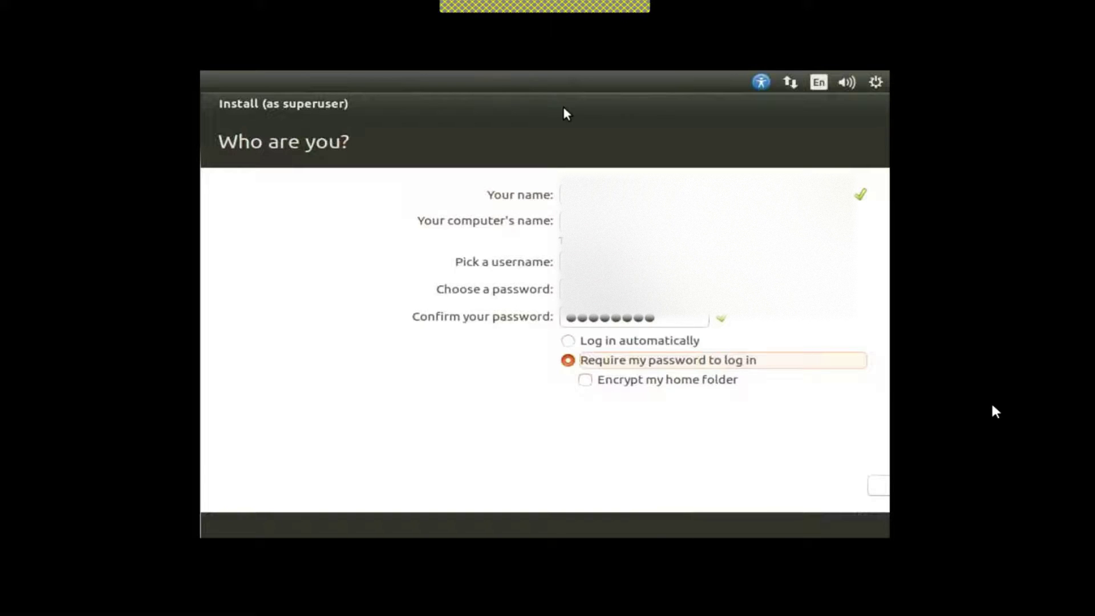
left_click_drag(570, 103, 404, 106)
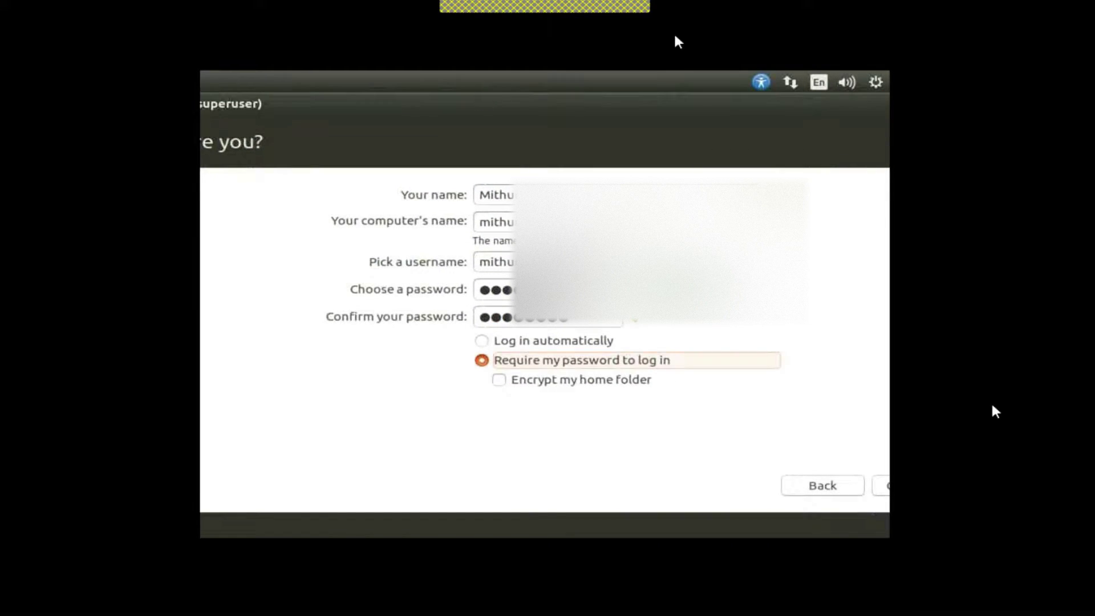
left_click_drag(653, 103, 564, 102)
left_click(823, 486)
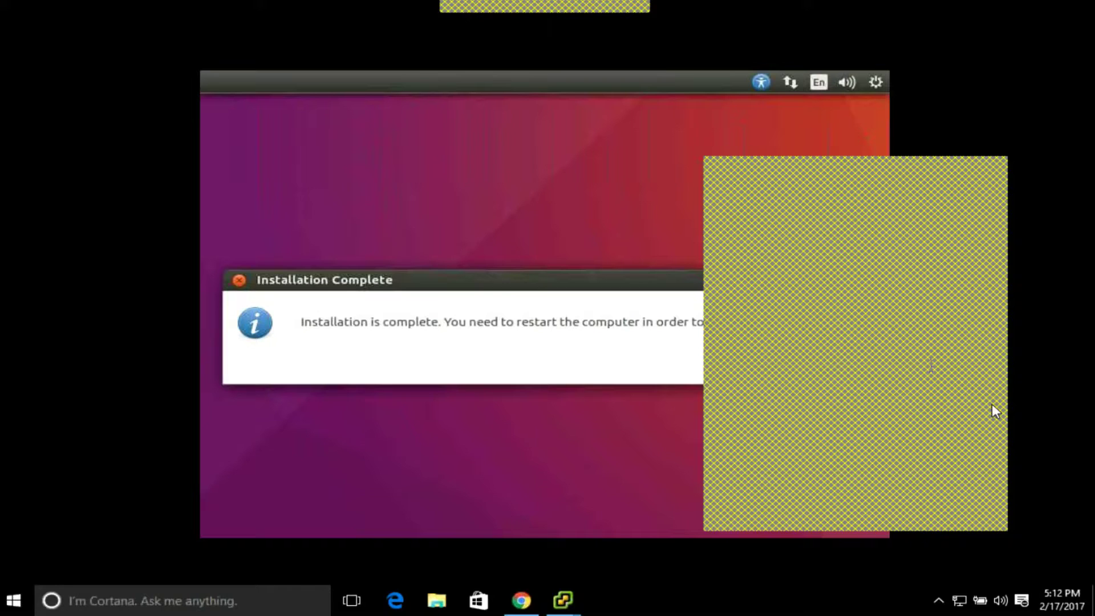
Restart the virtual machine into the new installation, continuing past the request to remove the installation medium.
mouse_move(311, 15)
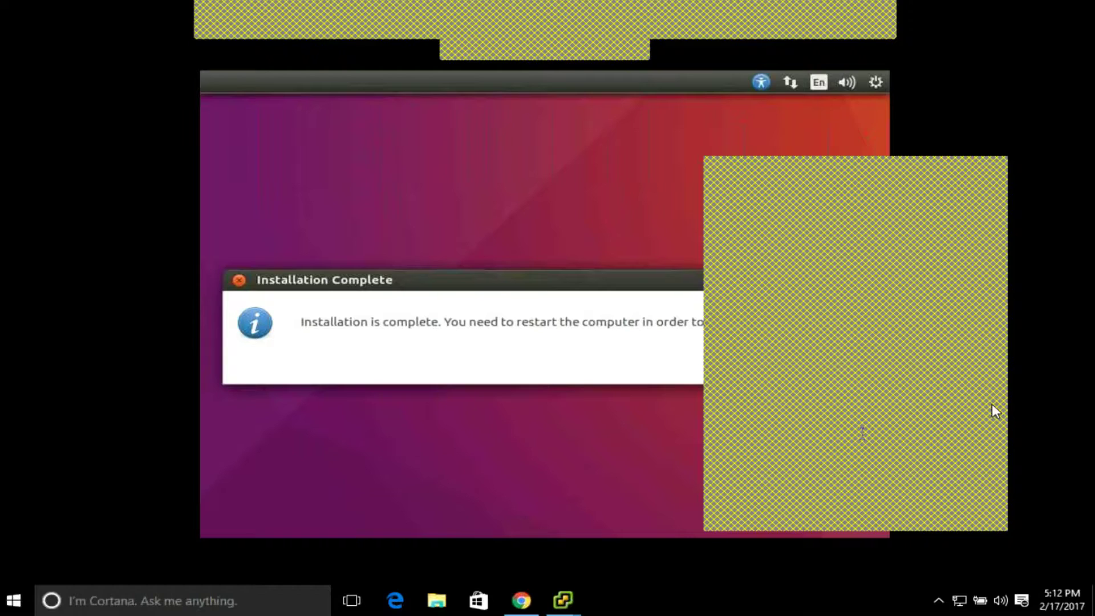
left_click(564, 190)
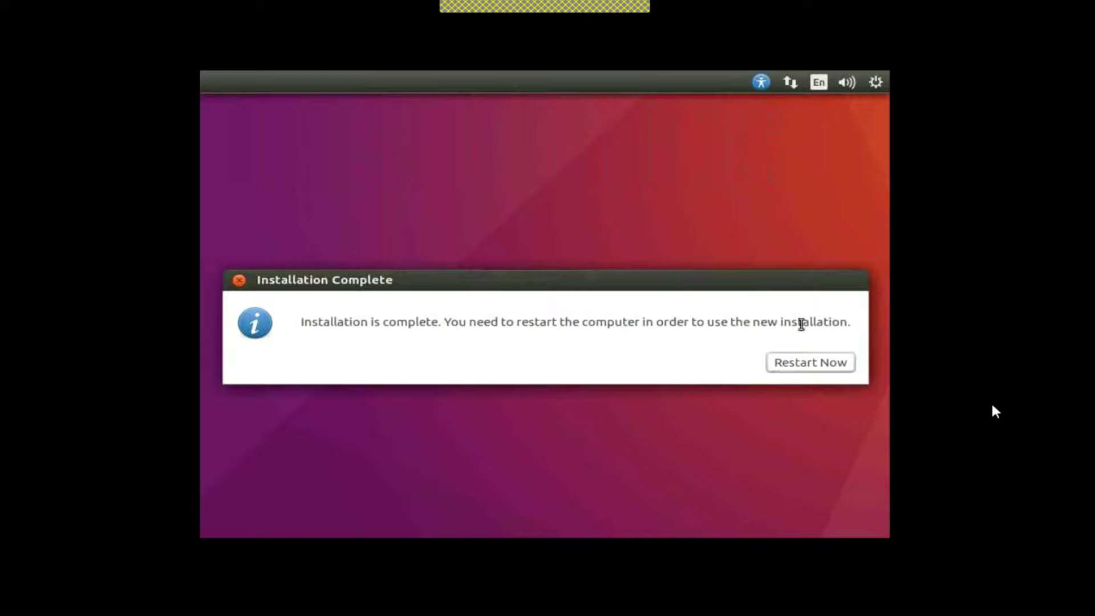
left_click(810, 363)
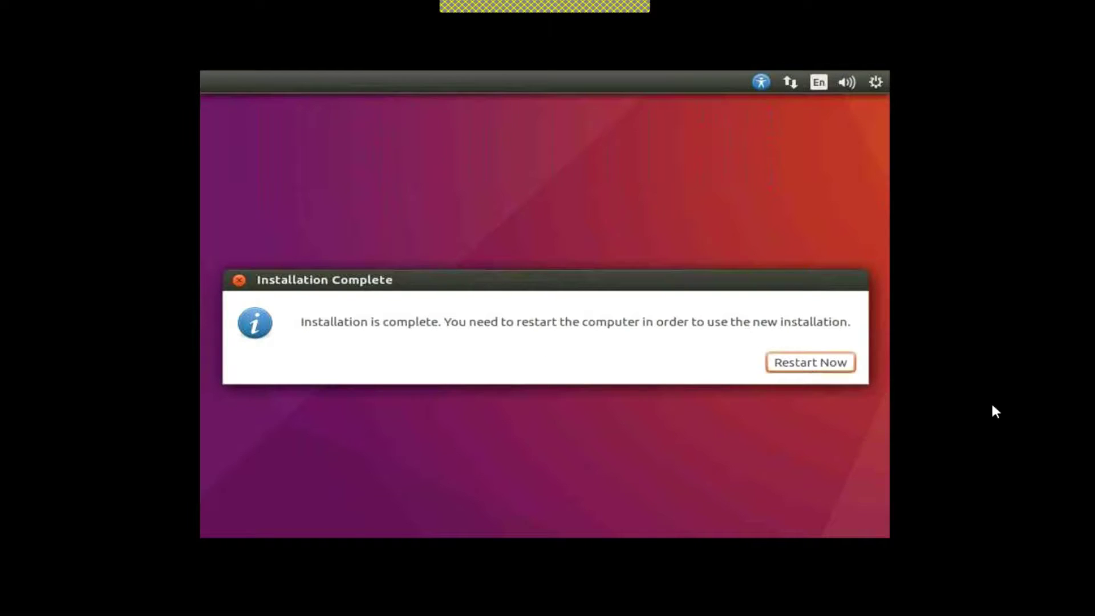
left_click(810, 363)
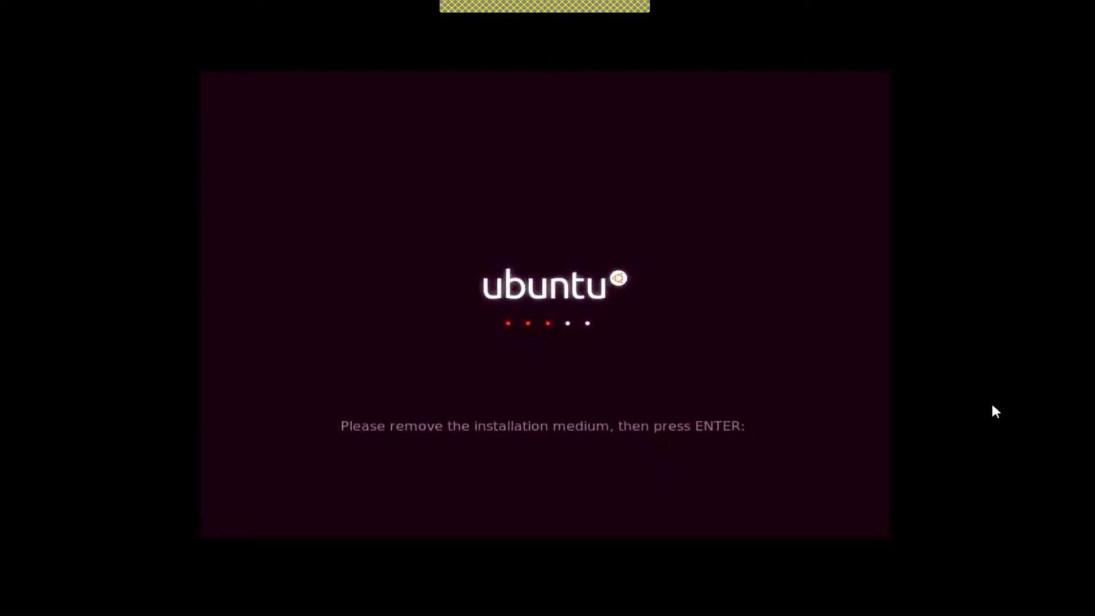
key("Return")
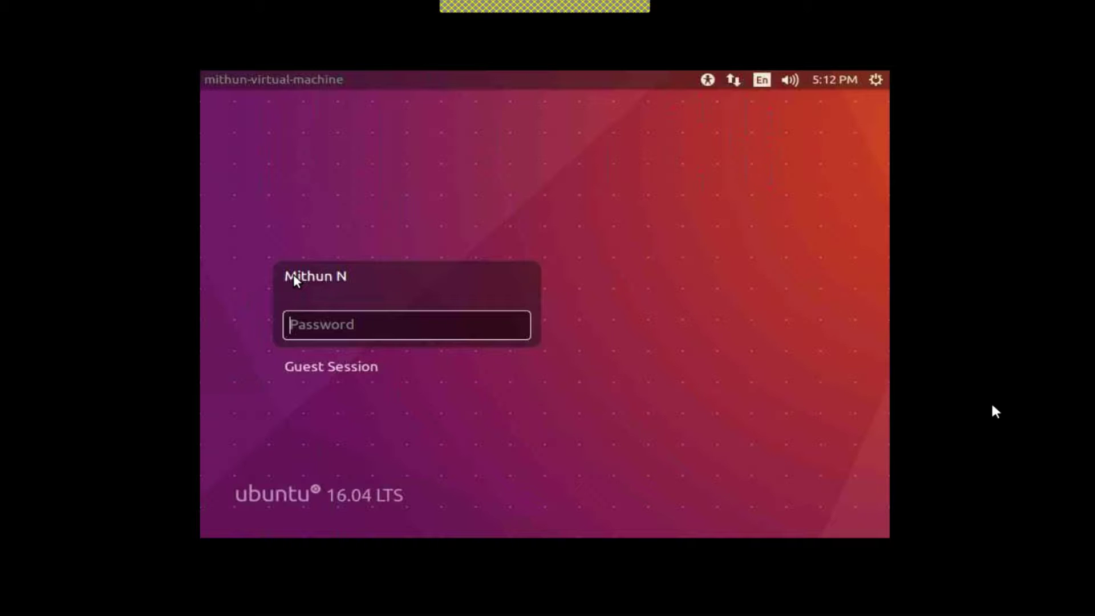
Begin the account password and look through the login screen's power, calendar, sound, keyboard, network and accessibility options.
type("m")
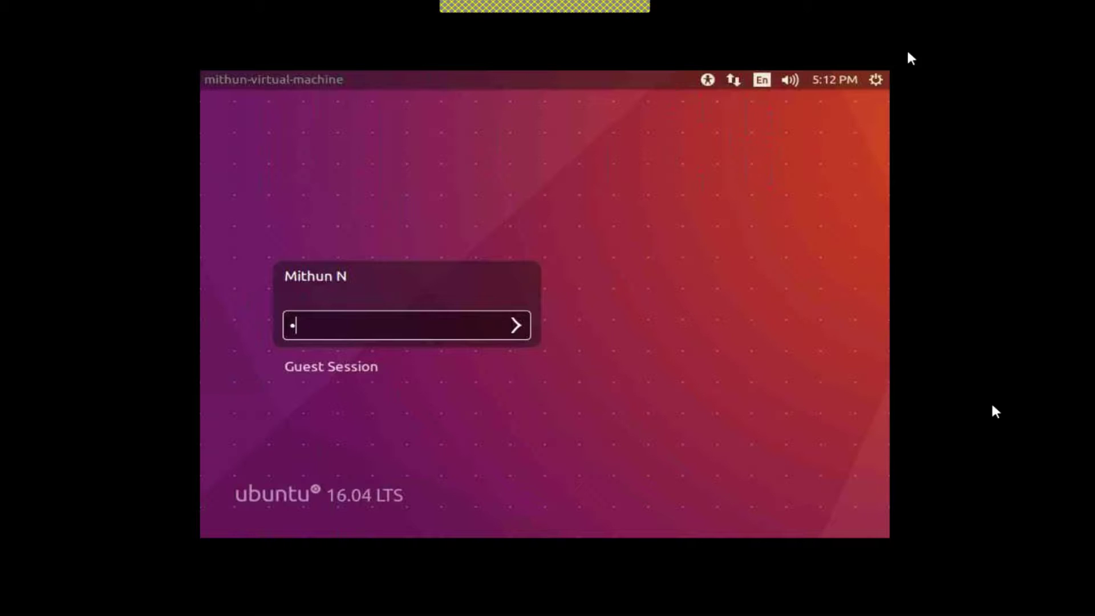
left_click(881, 79)
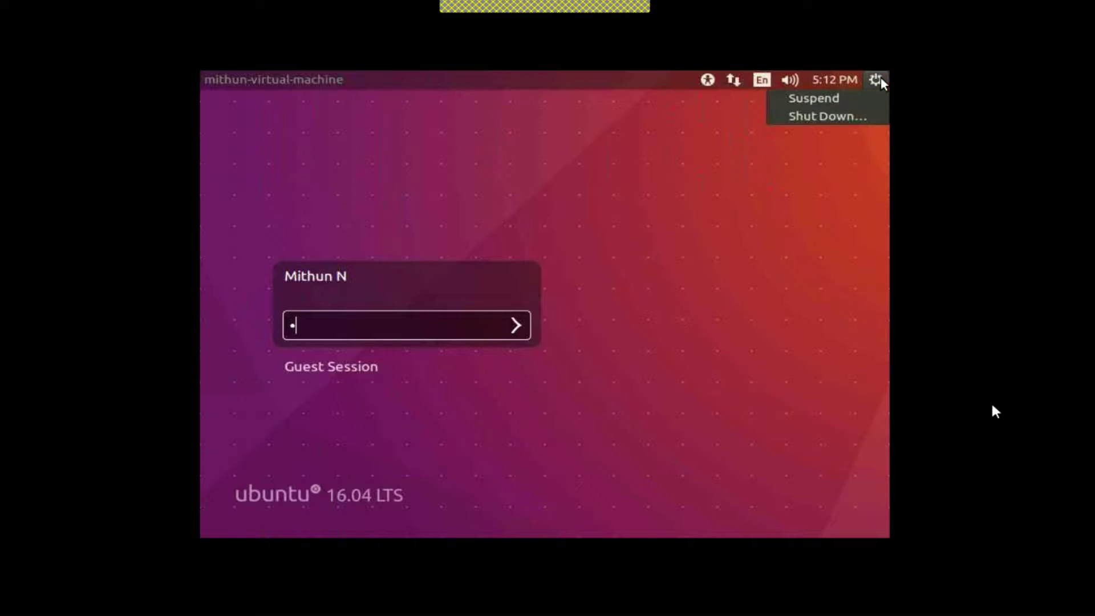
key("Left")
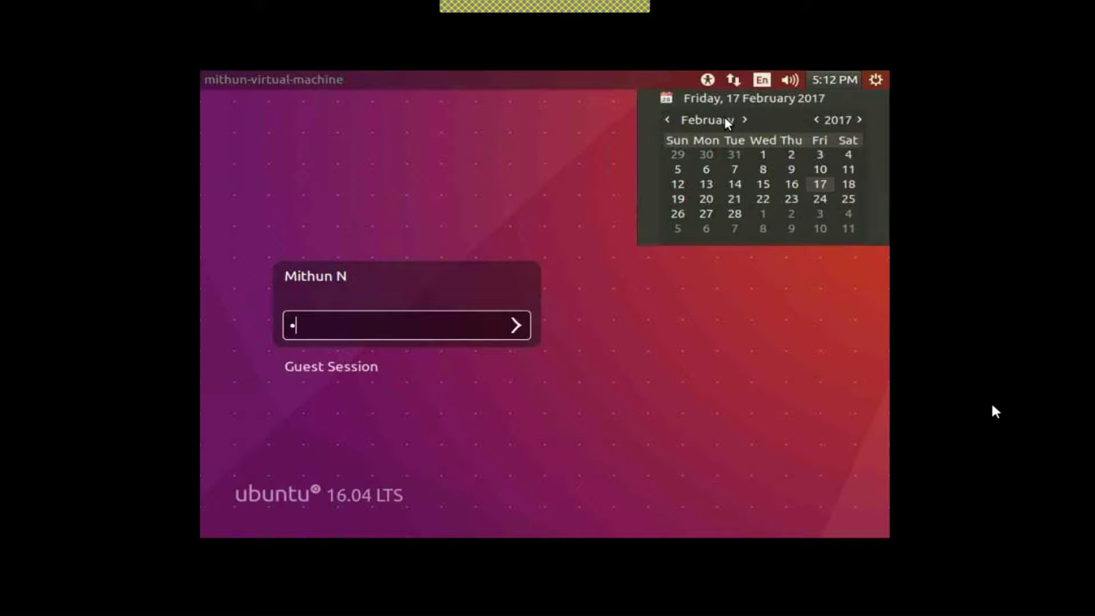
left_click(790, 76)
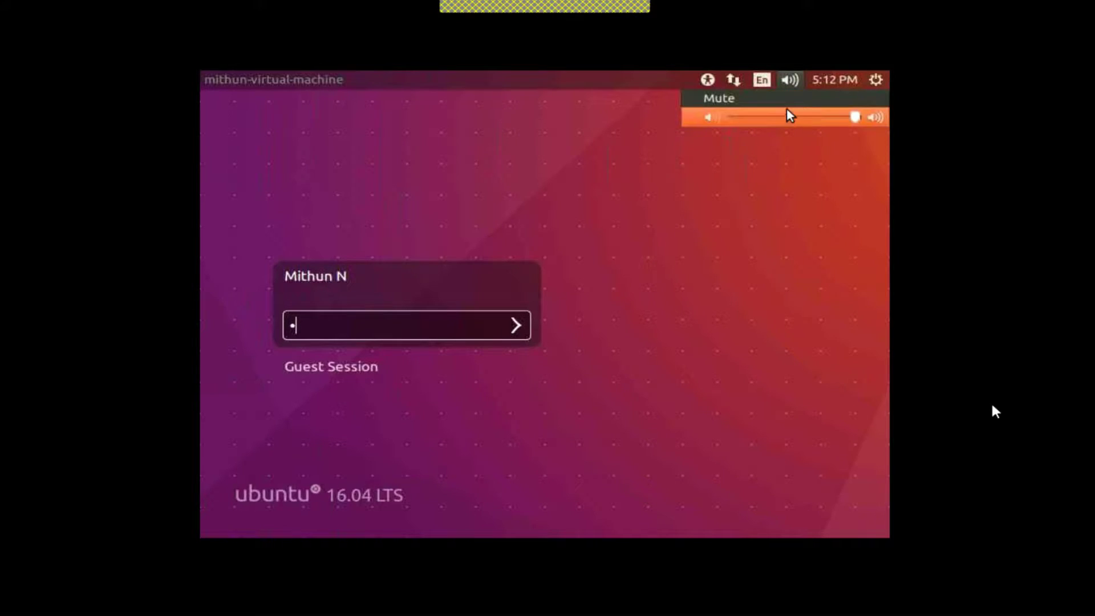
left_click(762, 80)
left_click(762, 79)
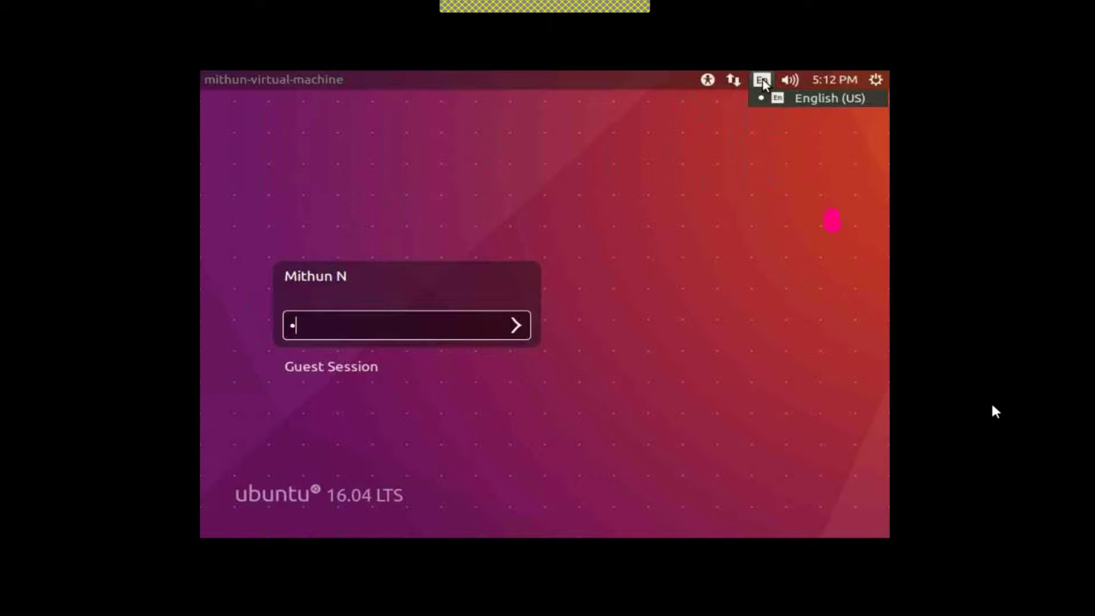
left_click(732, 83)
left_click(733, 81)
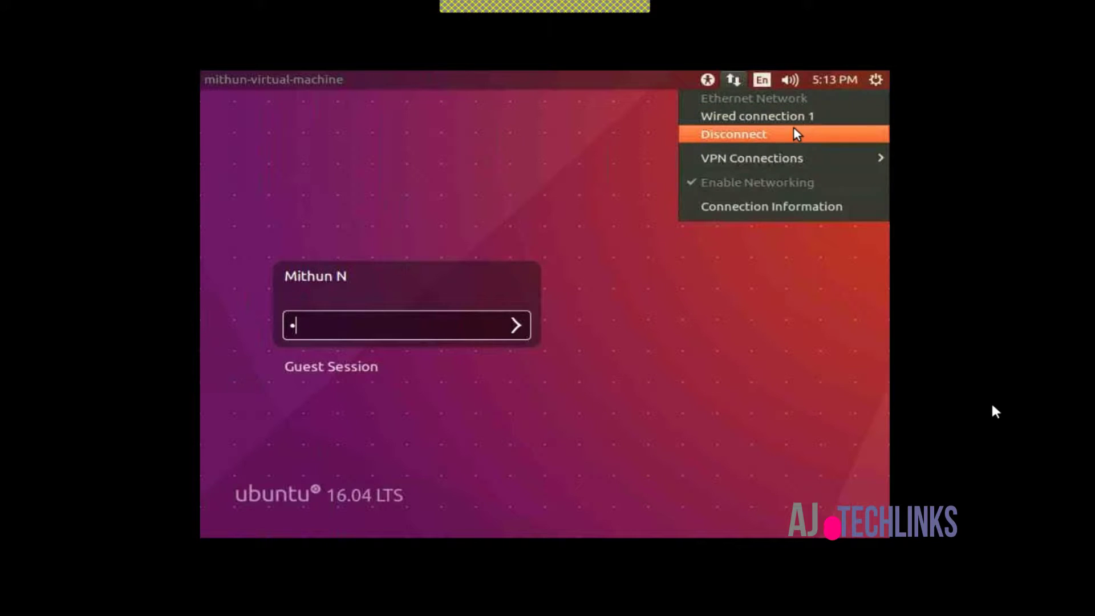
left_click(706, 81)
left_click(705, 83)
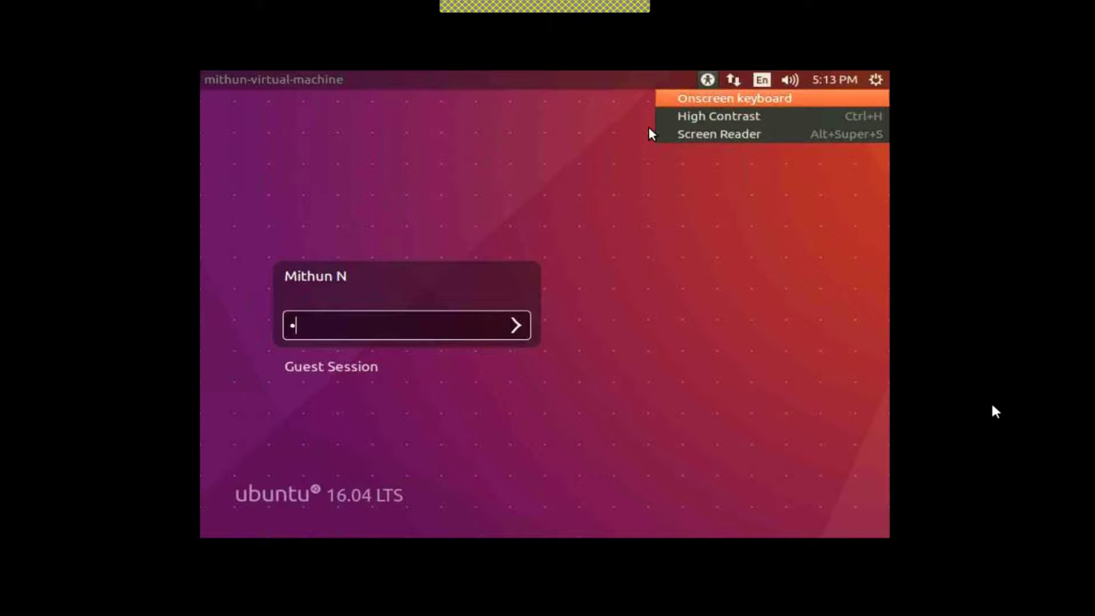
Clear the partial entry, enter the account password and log in to the Ubuntu desktop.
left_click(318, 318)
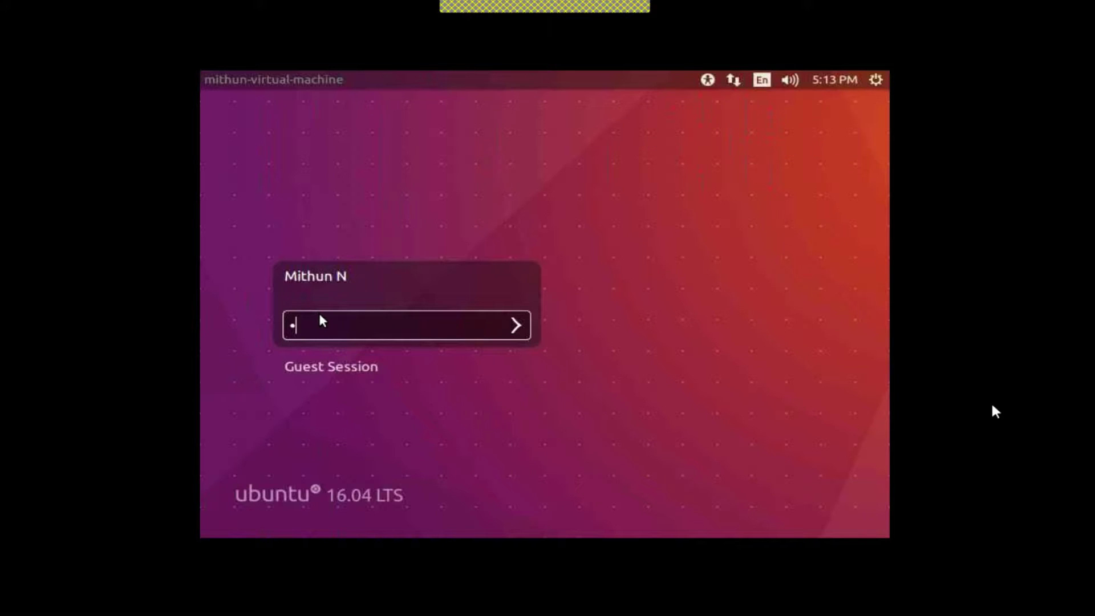
left_click_drag(306, 324, 201, 318)
key("BackSpace")
type("********")
left_click(516, 325)
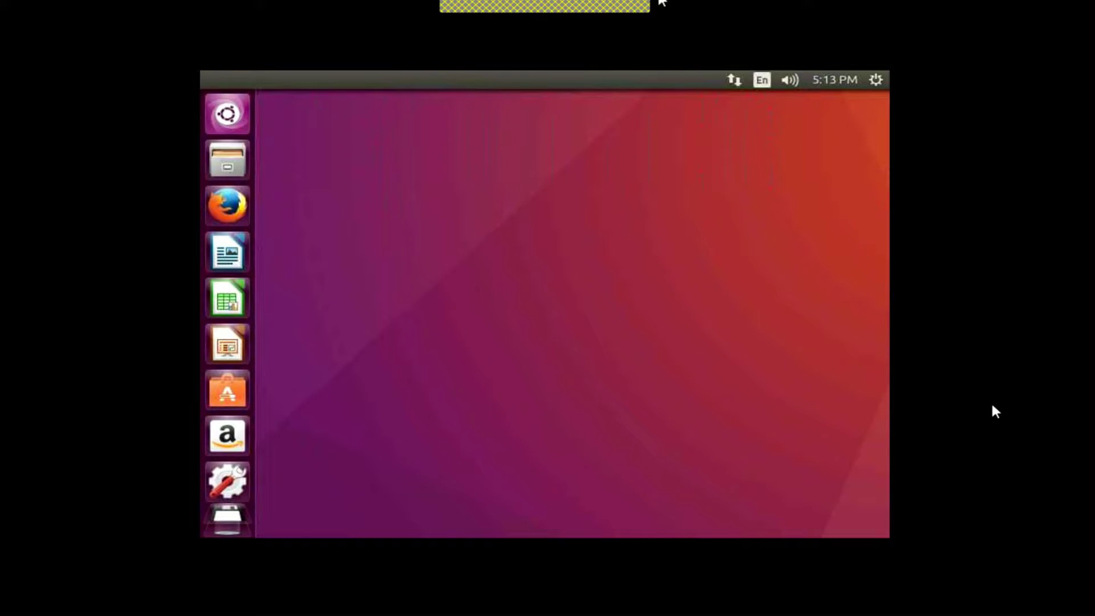
left_click(731, 21)
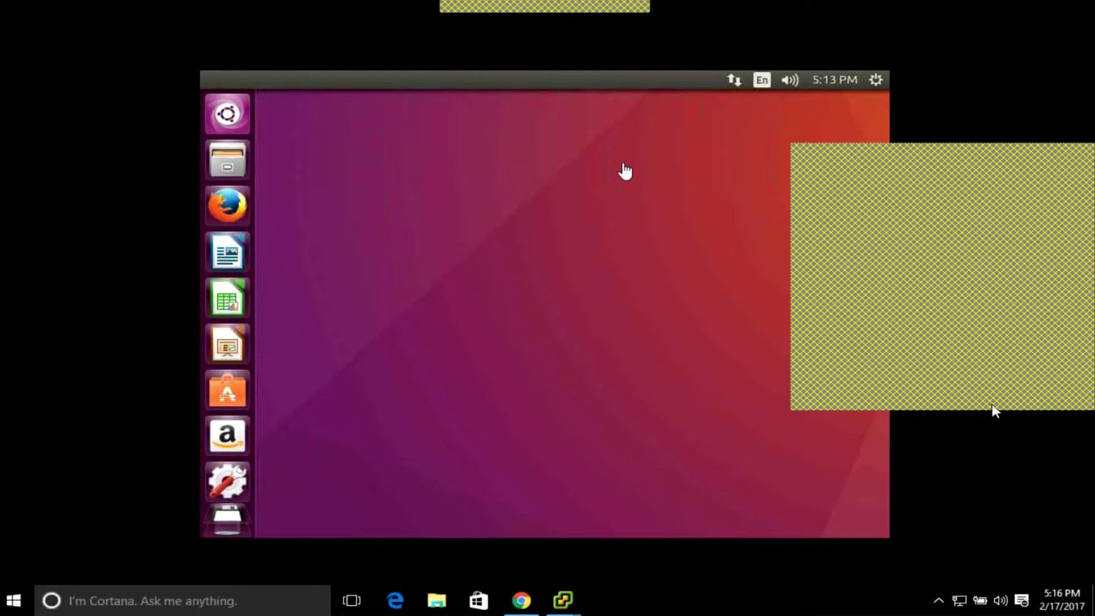
left_click(625, 171)
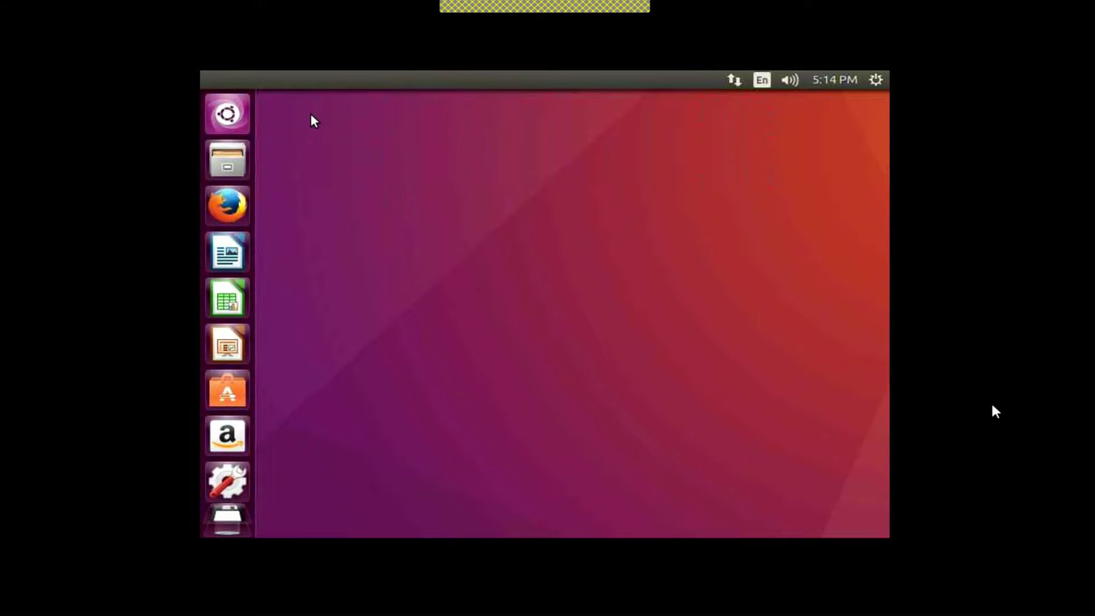
scroll(239, 424, "down", 1)
Open the network connection editor to view the Ethernet connections and close it.
left_click(732, 82)
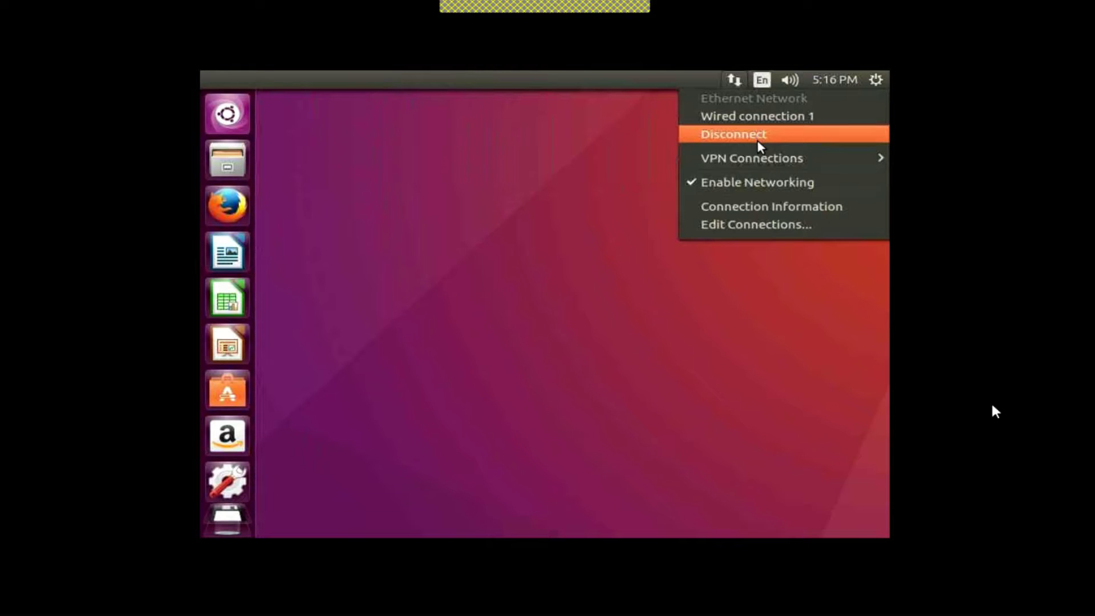
left_click(755, 227)
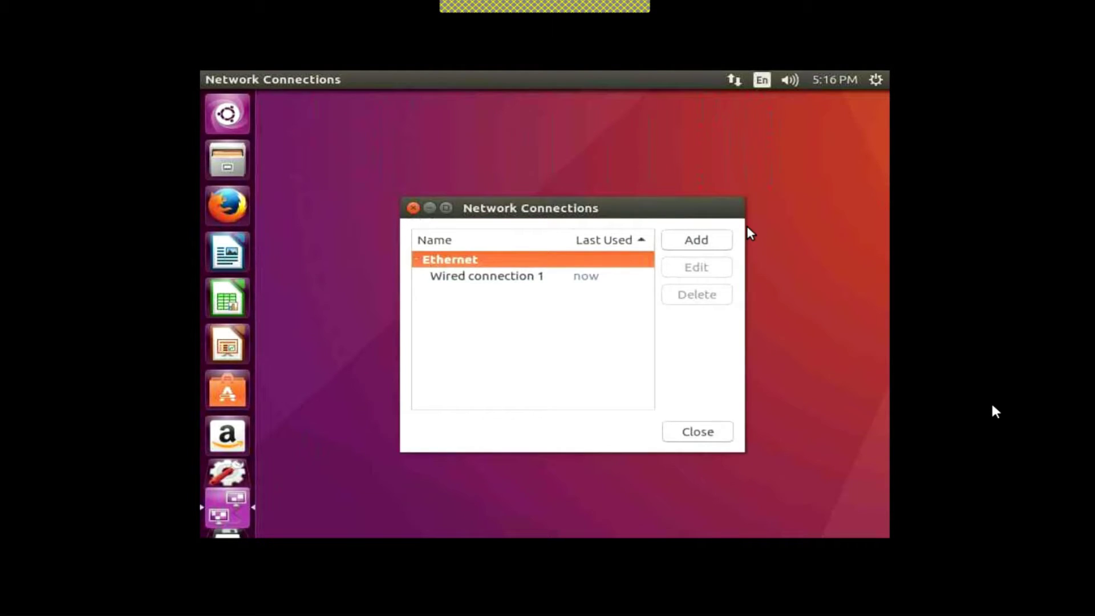
left_click(412, 208)
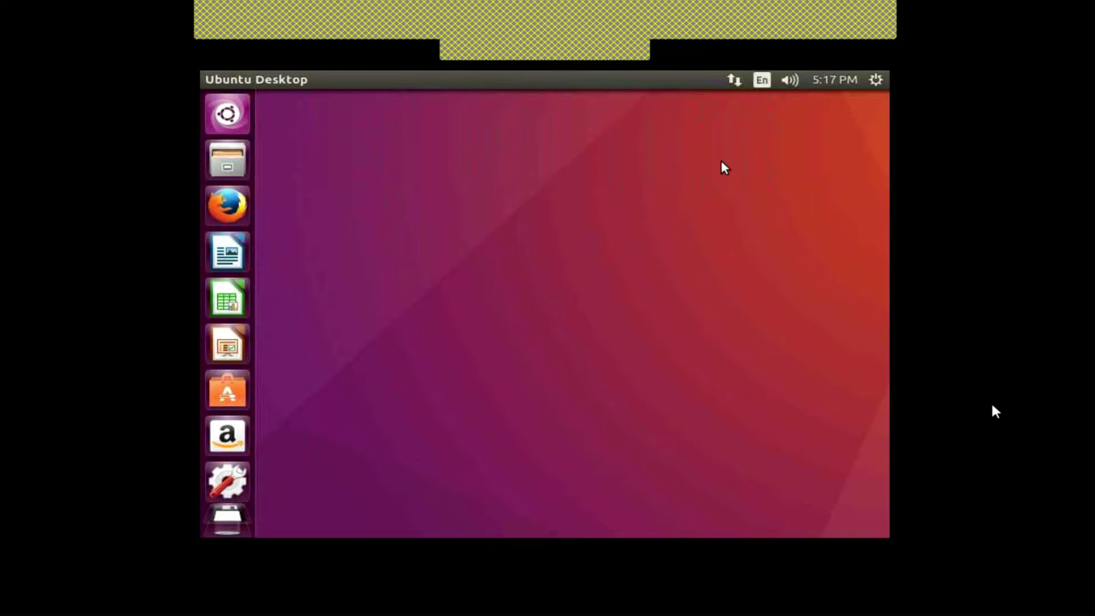
View the keyboard layout chart for English (US) and close it.
left_click(764, 81)
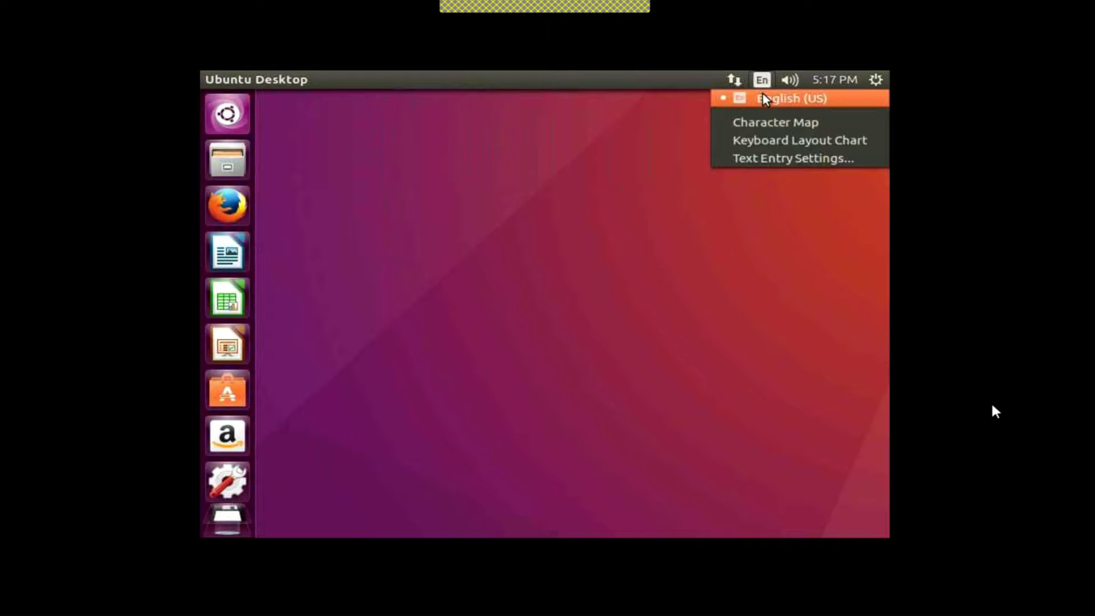
left_click(790, 140)
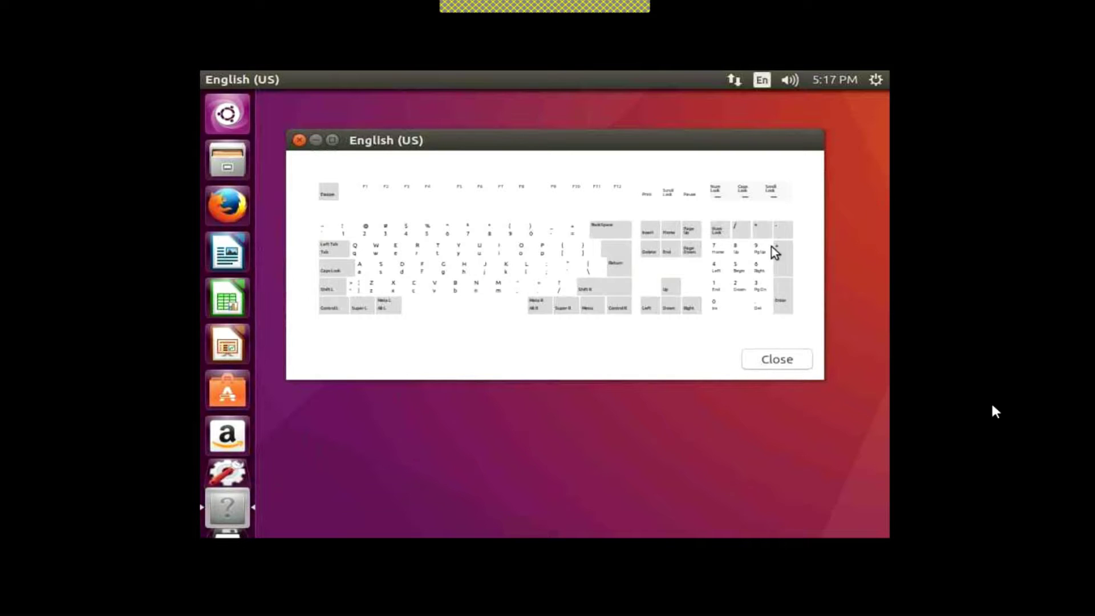
left_click(775, 358)
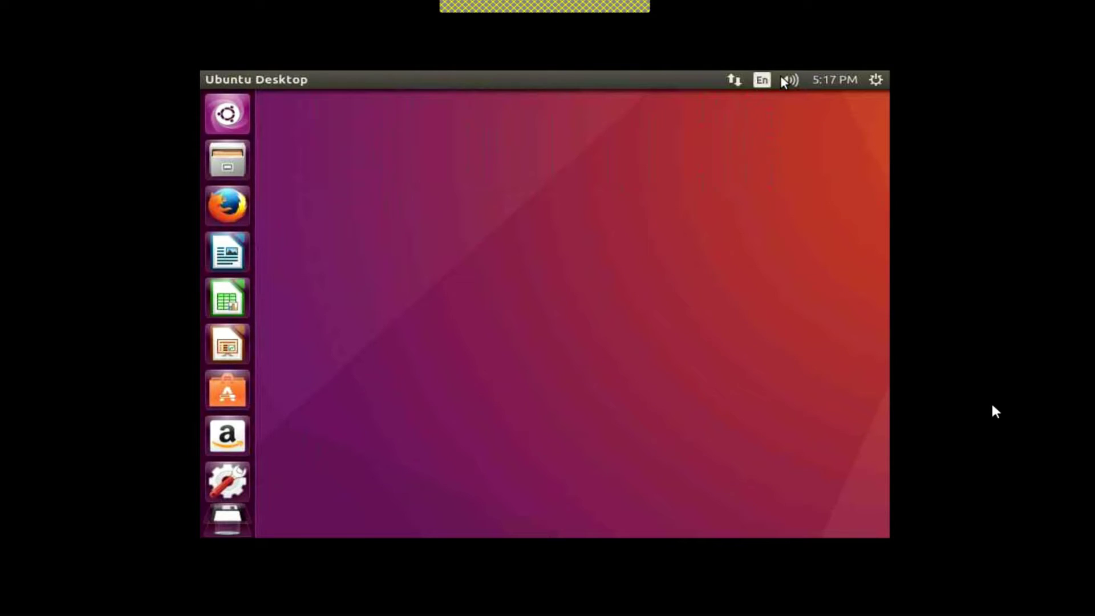
View the sound volume options and the calendar from the desktop's status indicators.
left_click(757, 81)
mouse_move(786, 79)
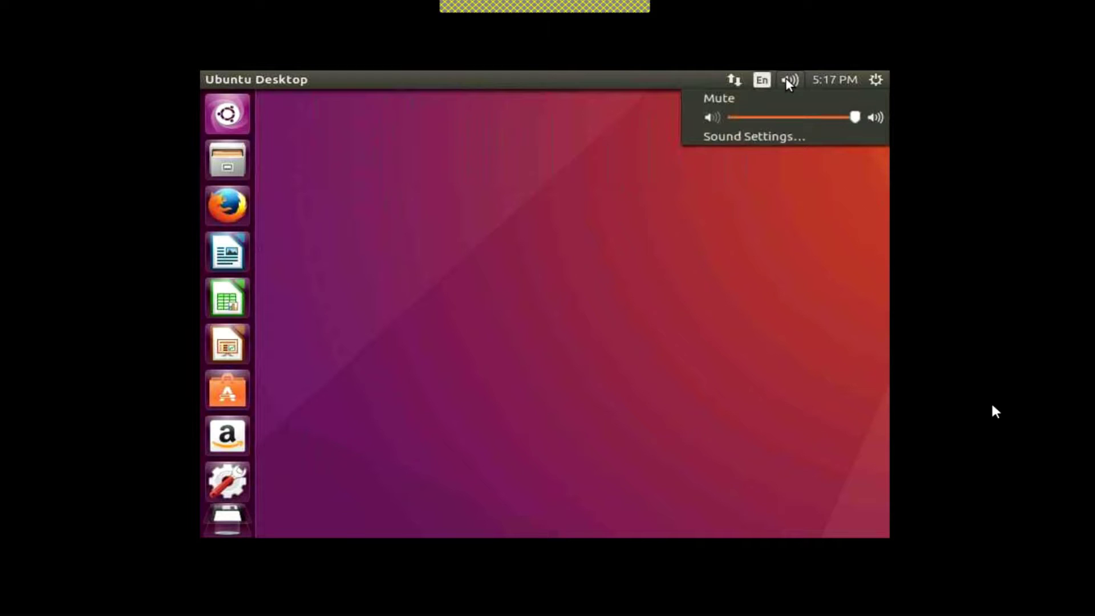
left_click(834, 79)
left_click(835, 73)
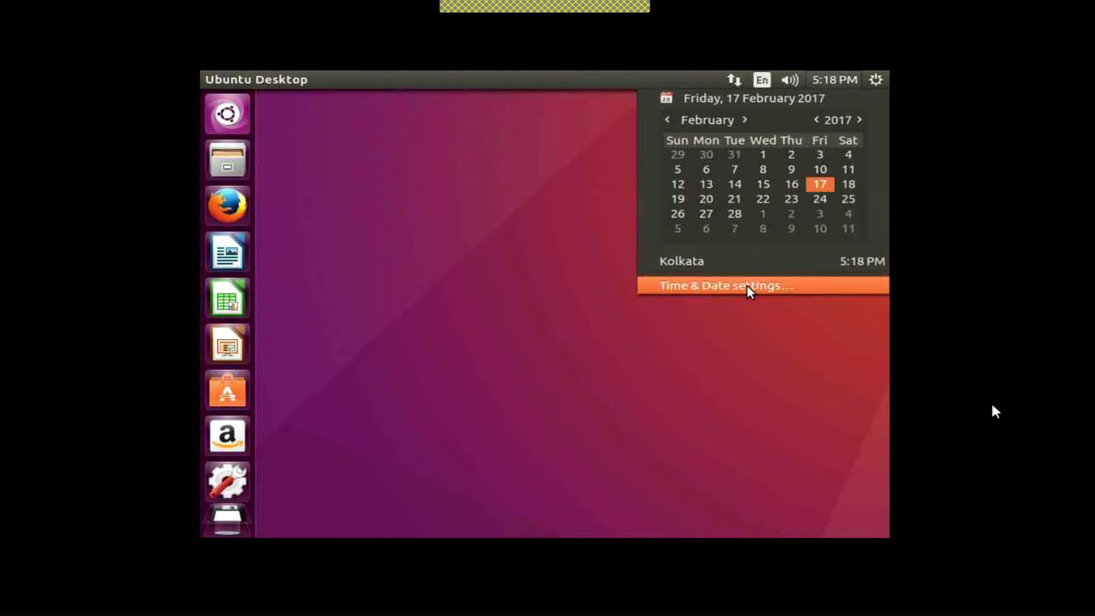
Open the computer's system details and examine the overview's memory, graphics and OS type.
left_click(881, 80)
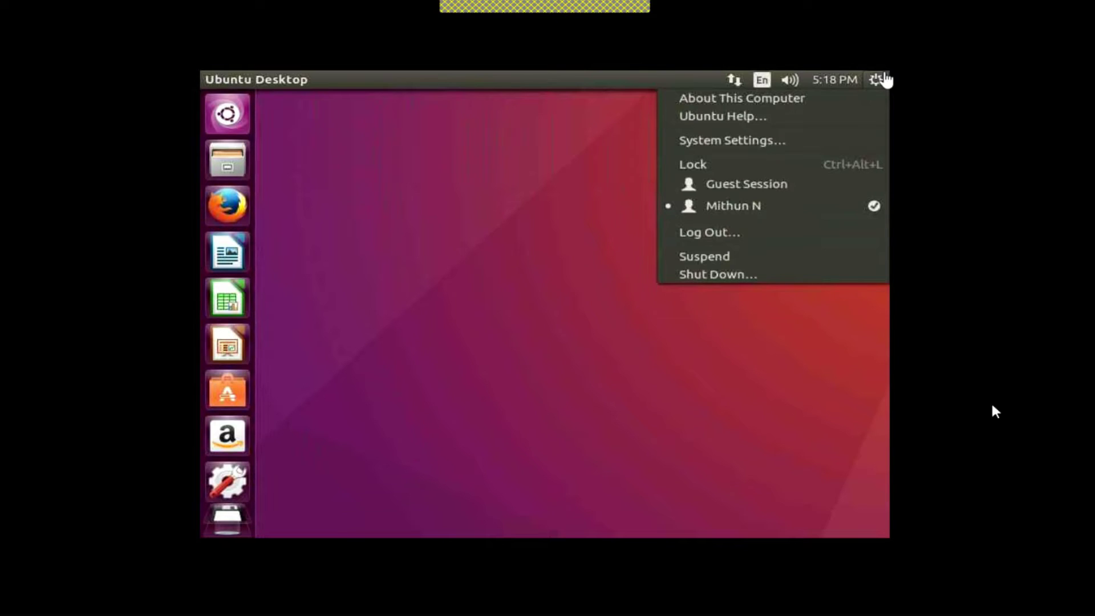
left_click(862, 101)
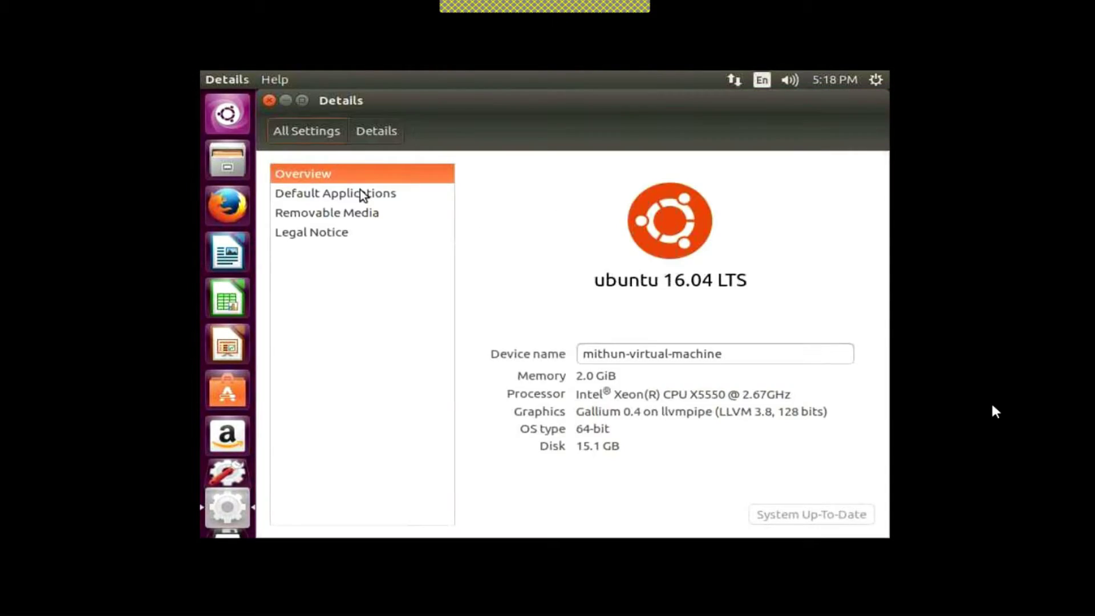
left_click(365, 194)
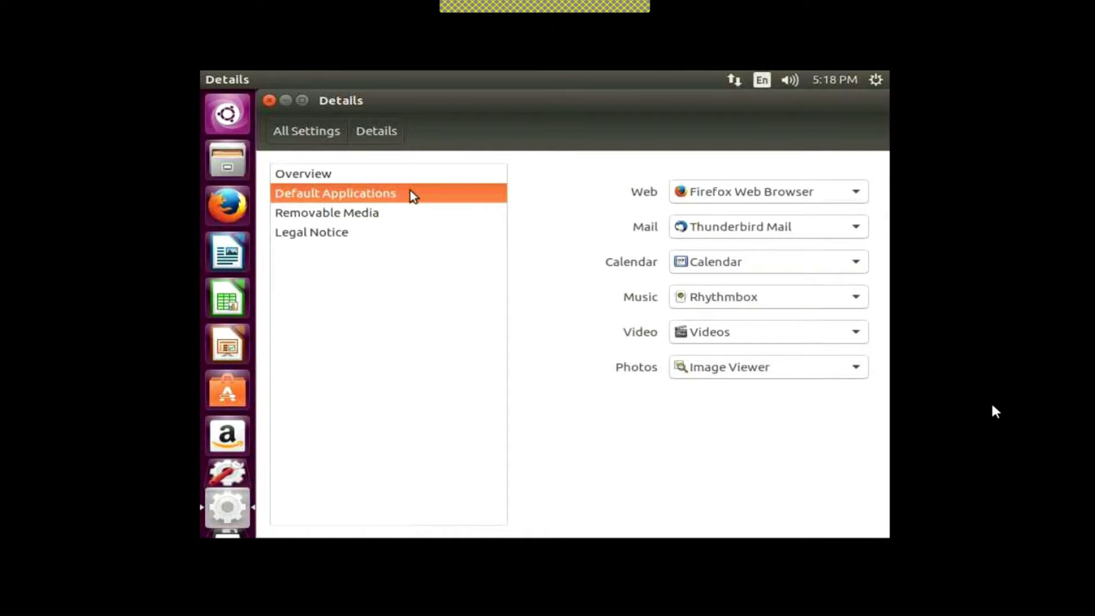
left_click(391, 171)
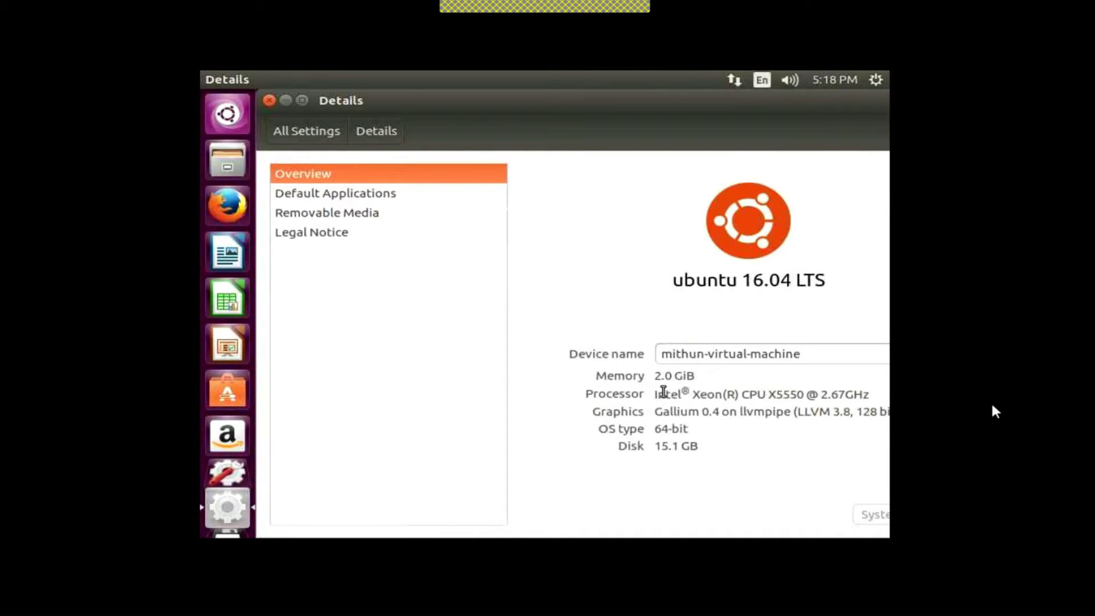
triple_click(658, 376)
left_click(710, 376)
left_click_drag(713, 431, 649, 417)
Examine the default application choices for web, video and photos in the system details.
left_click(377, 195)
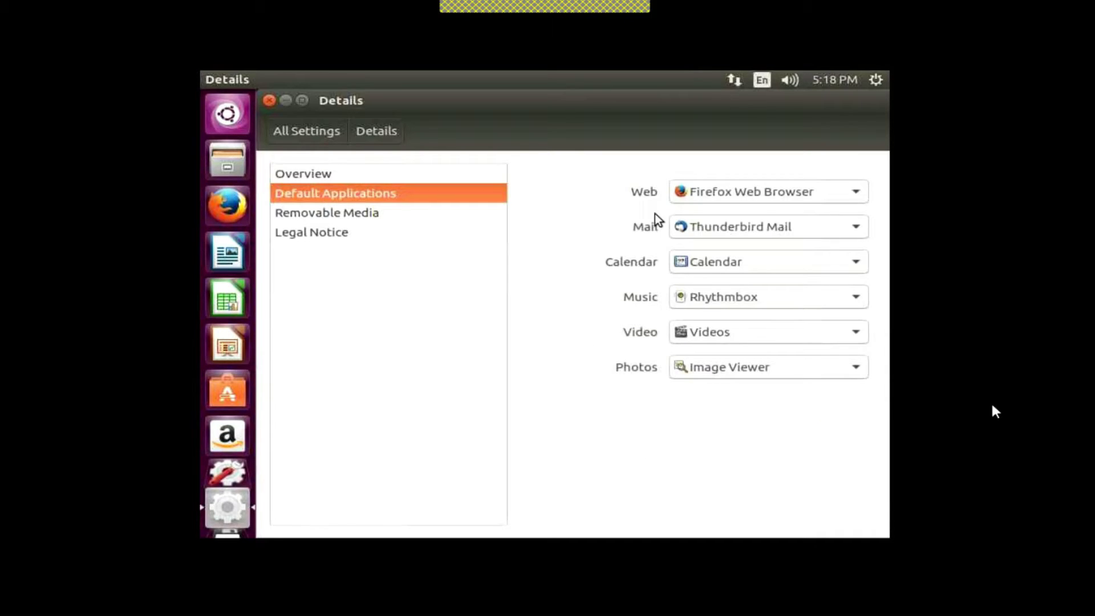
left_click(737, 196)
left_click(738, 189)
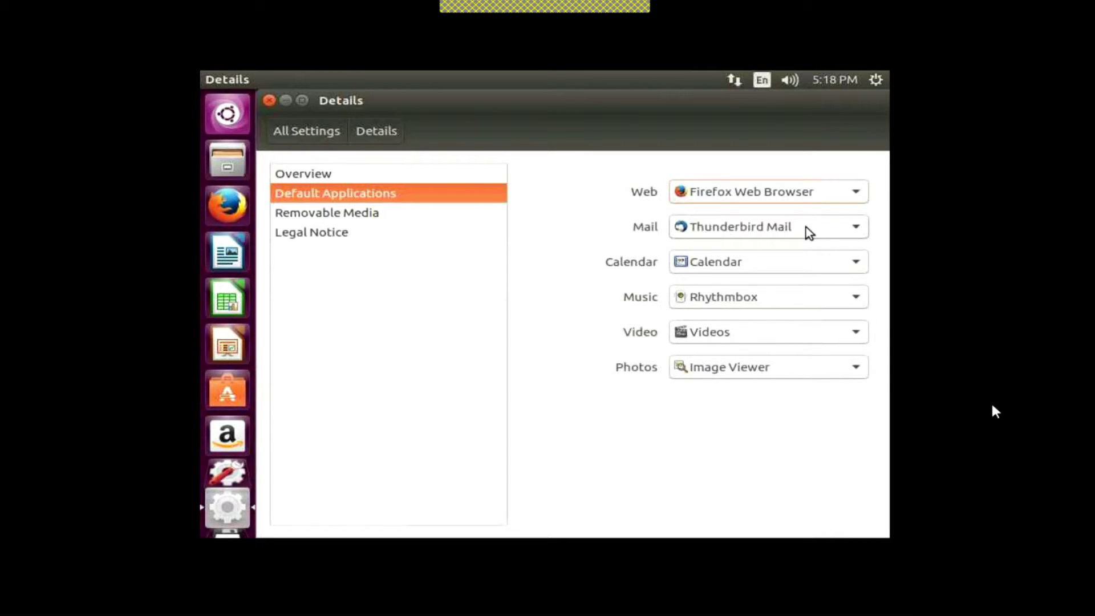
left_click(796, 325)
left_click(793, 319)
left_click(791, 334)
left_click(789, 336)
left_click(789, 337)
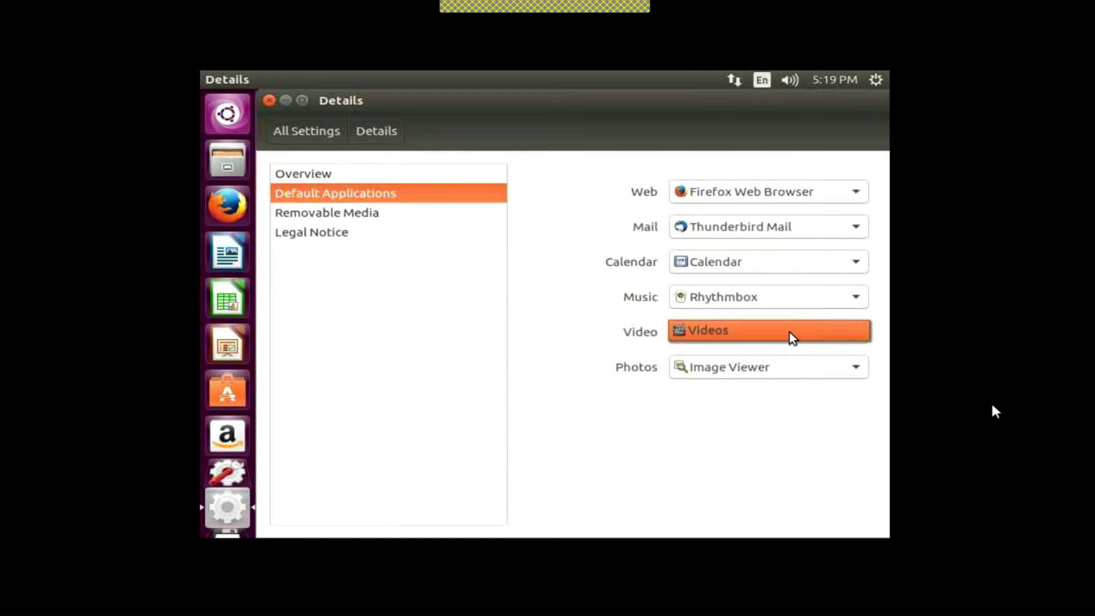
left_click(784, 365)
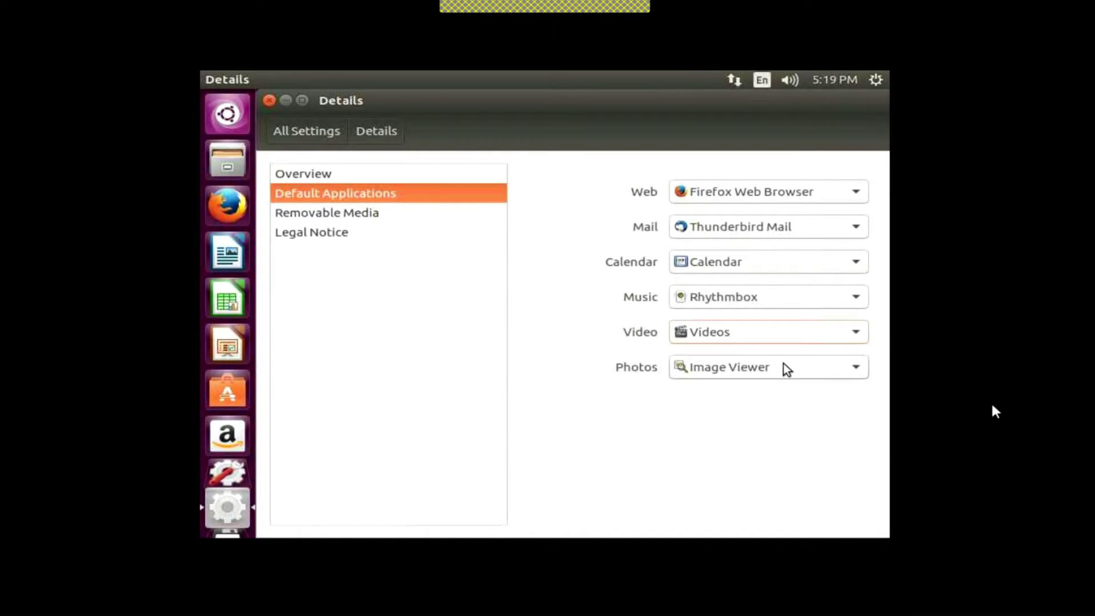
View the removable media handling and the legal notice, and close the system details.
left_click(378, 215)
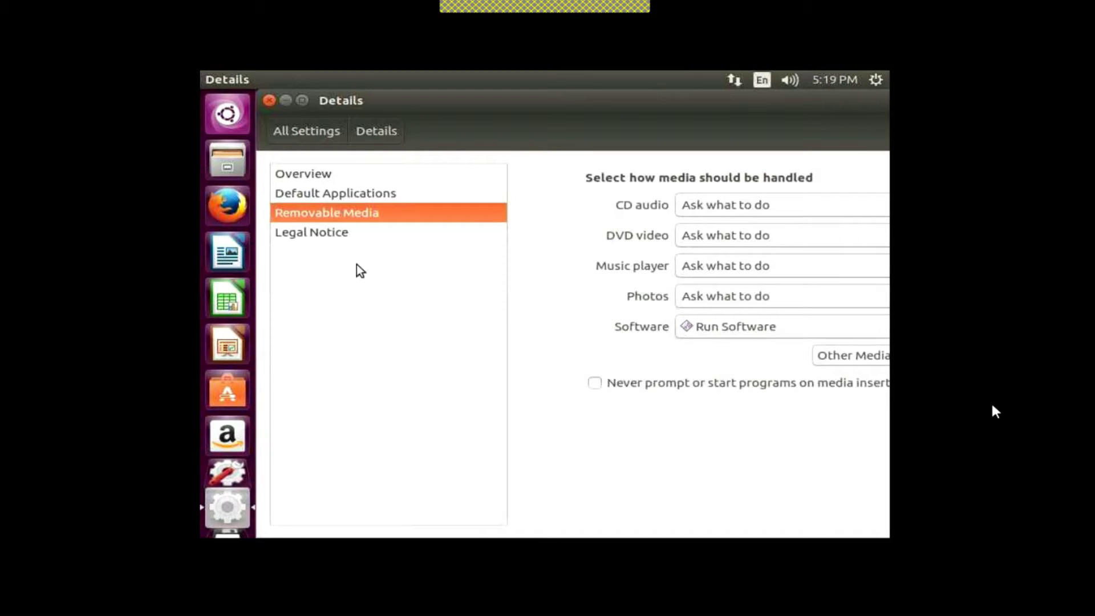
left_click(348, 230)
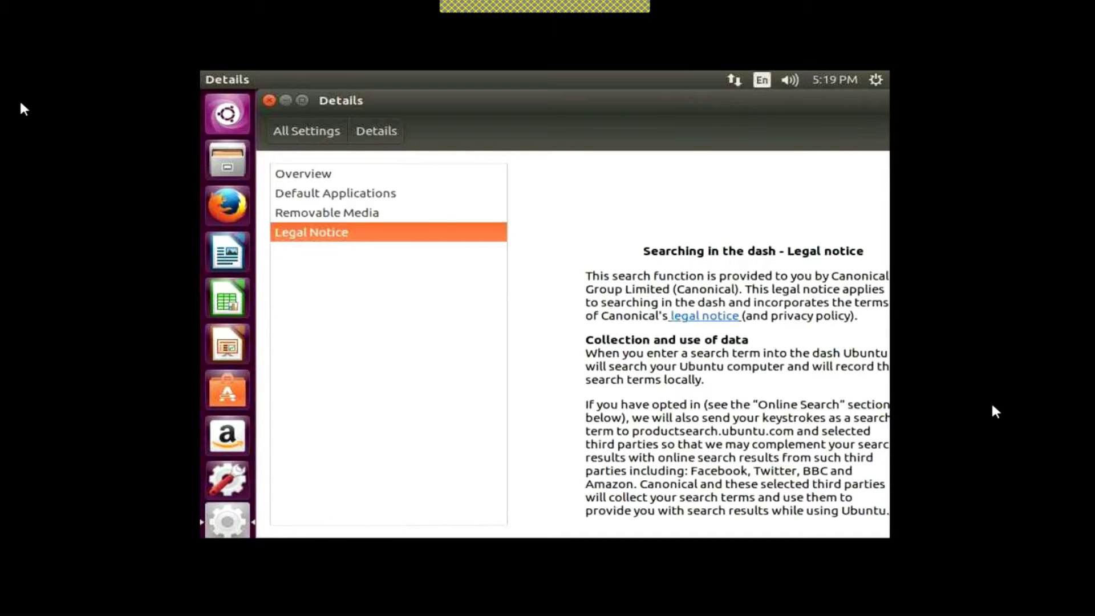
left_click(269, 101)
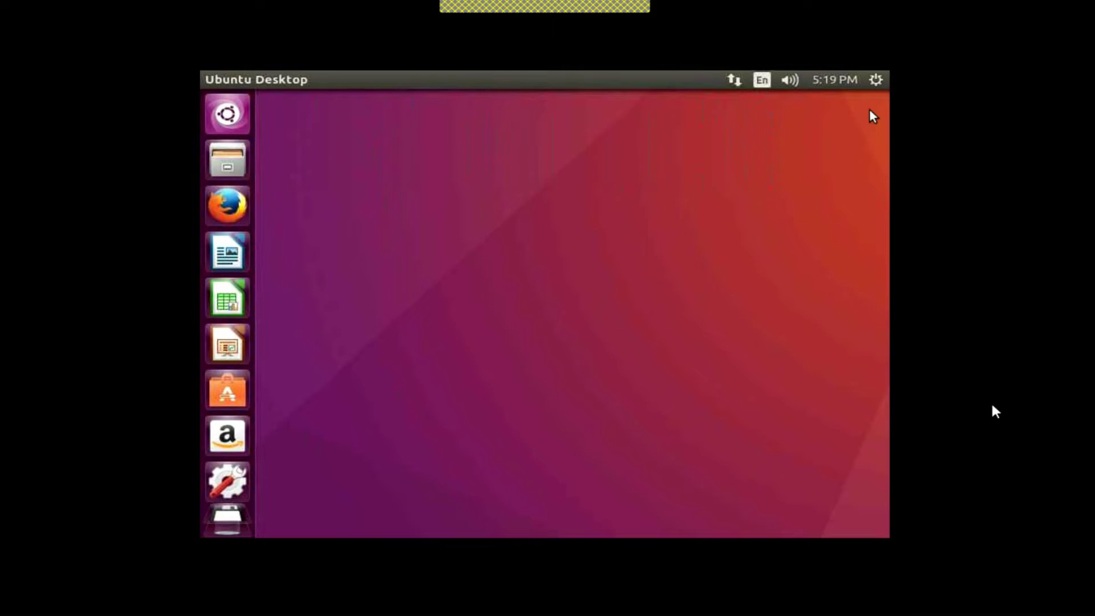
Open the Ubuntu Desktop Guide, look through its start page and close it.
left_click(877, 80)
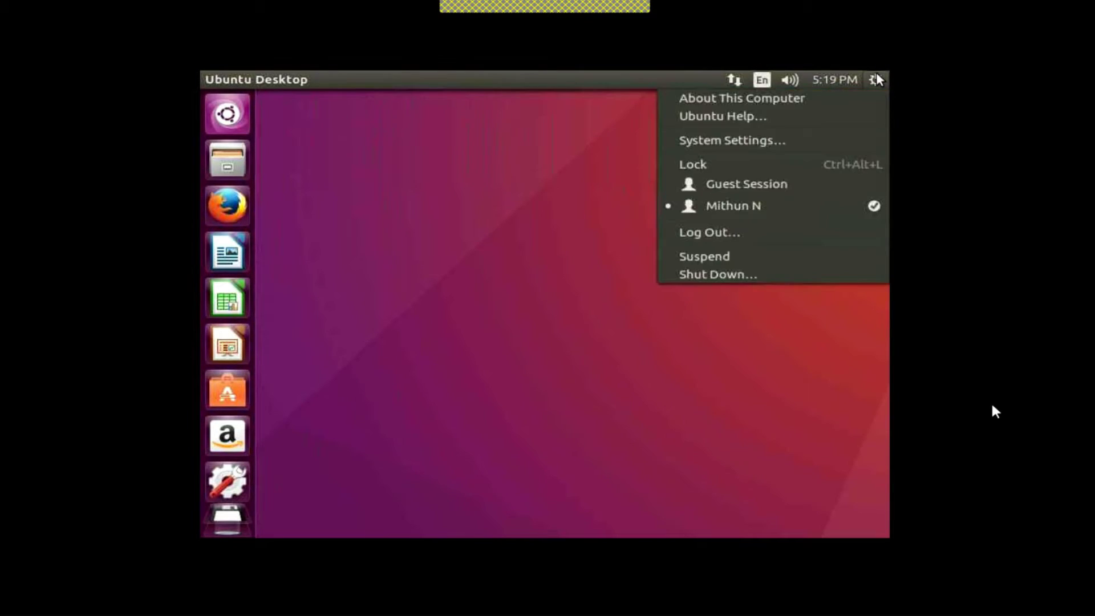
left_click(790, 116)
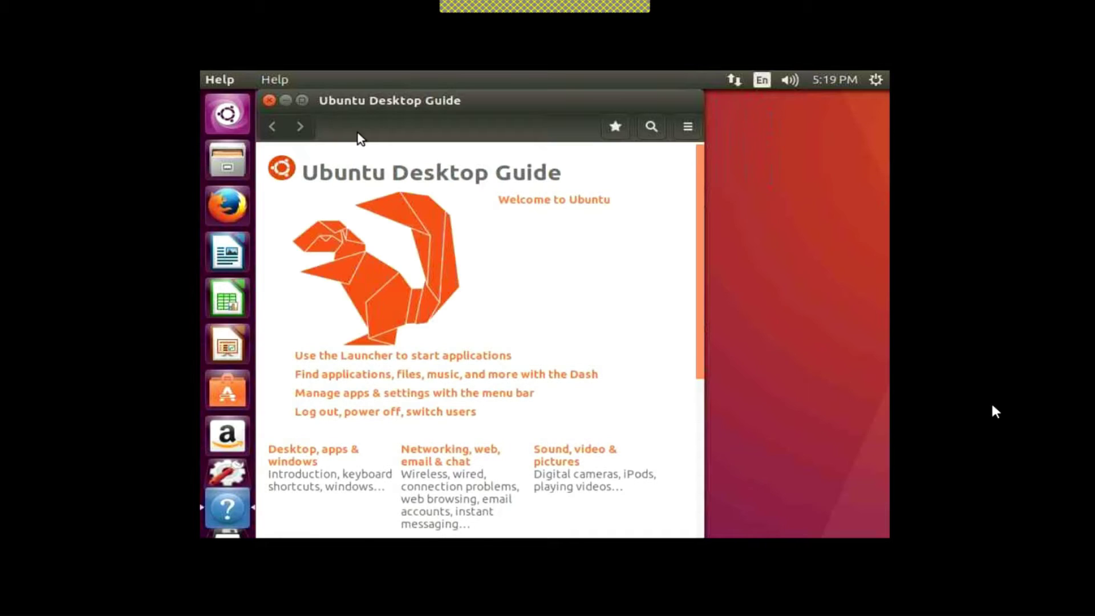
scroll(590, 264, "down", 1)
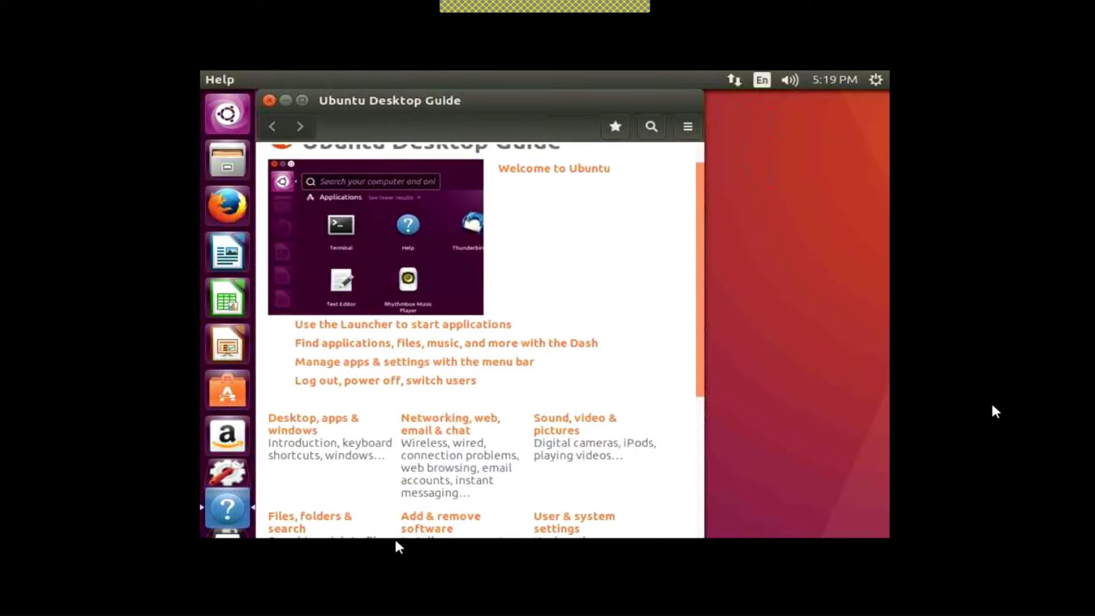
left_click(266, 101)
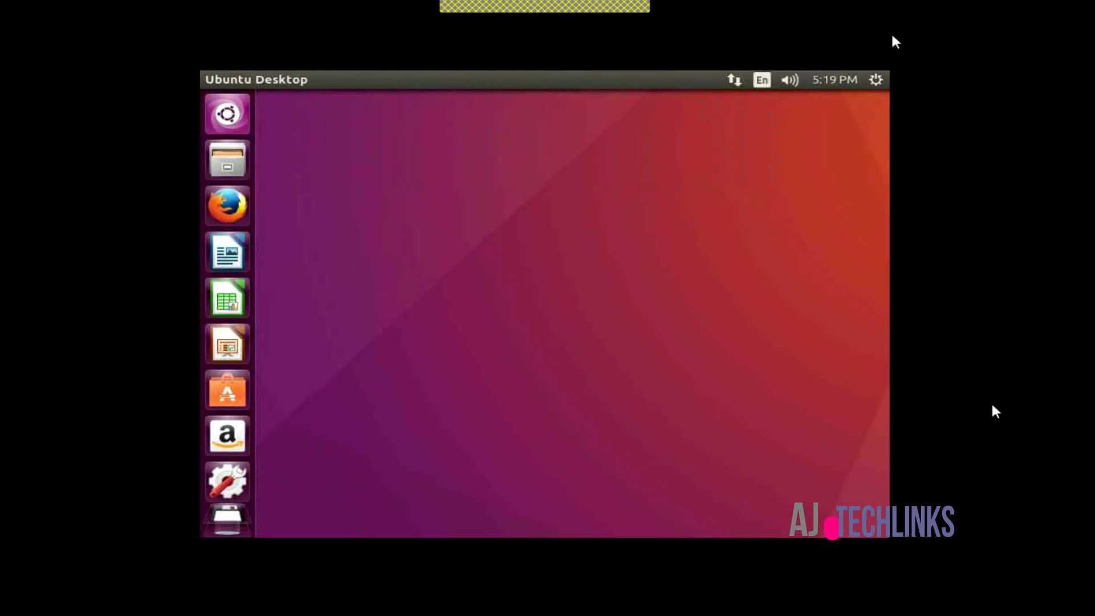
Open System Settings, view the Details overview and return to the list of all settings.
left_click(876, 80)
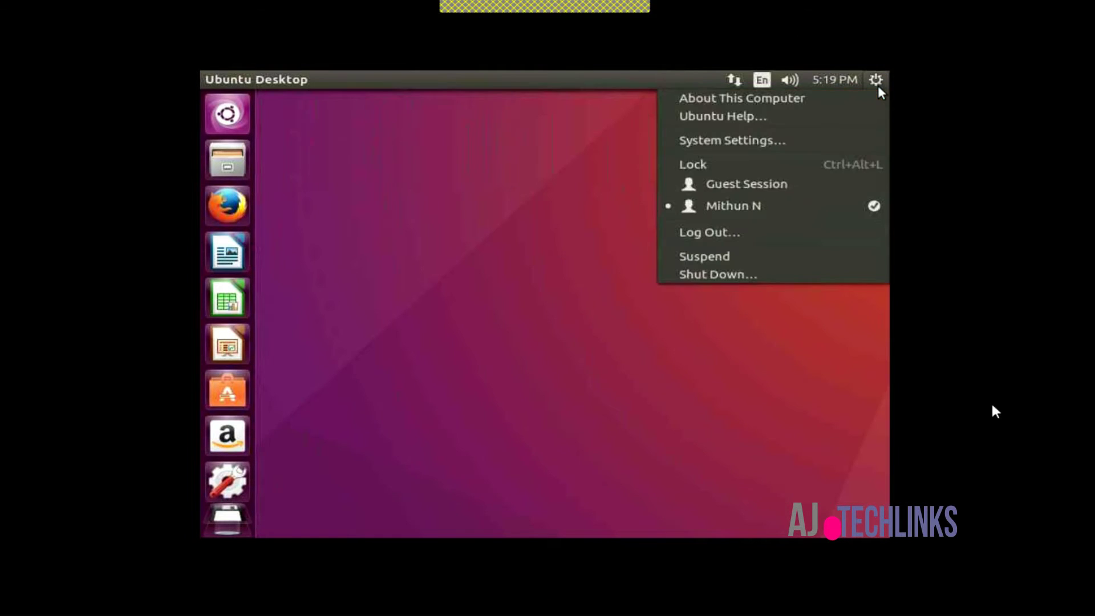
left_click(827, 140)
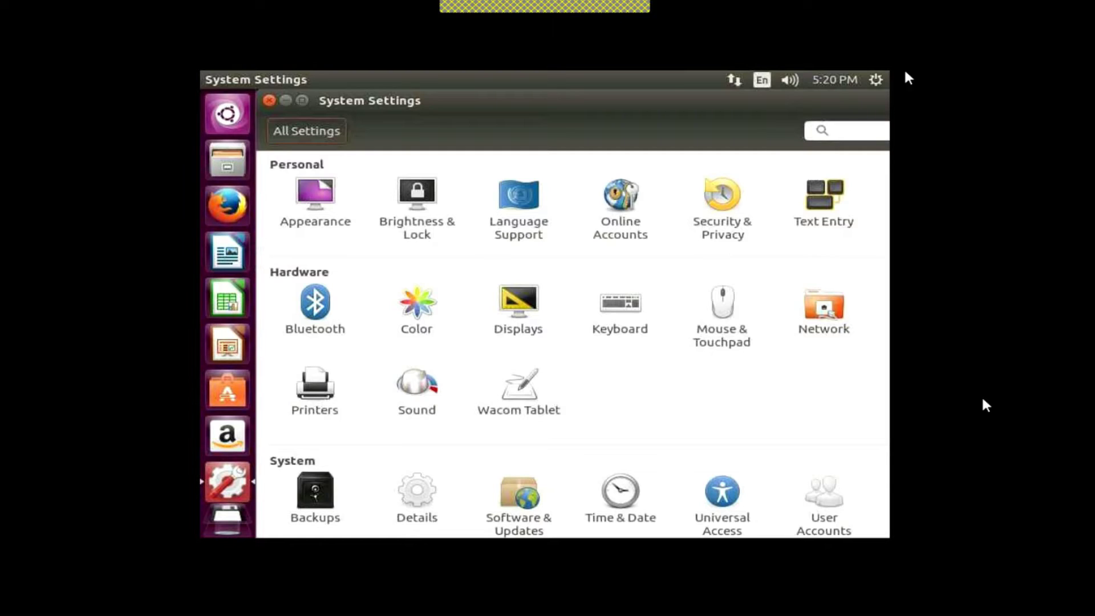
left_click(881, 82)
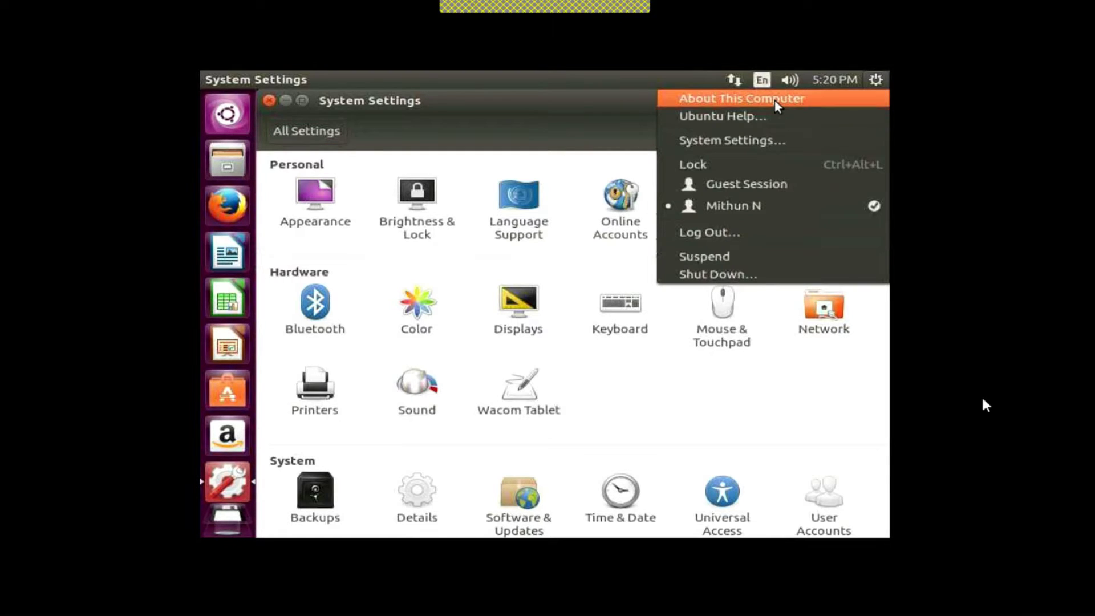
left_click(421, 482)
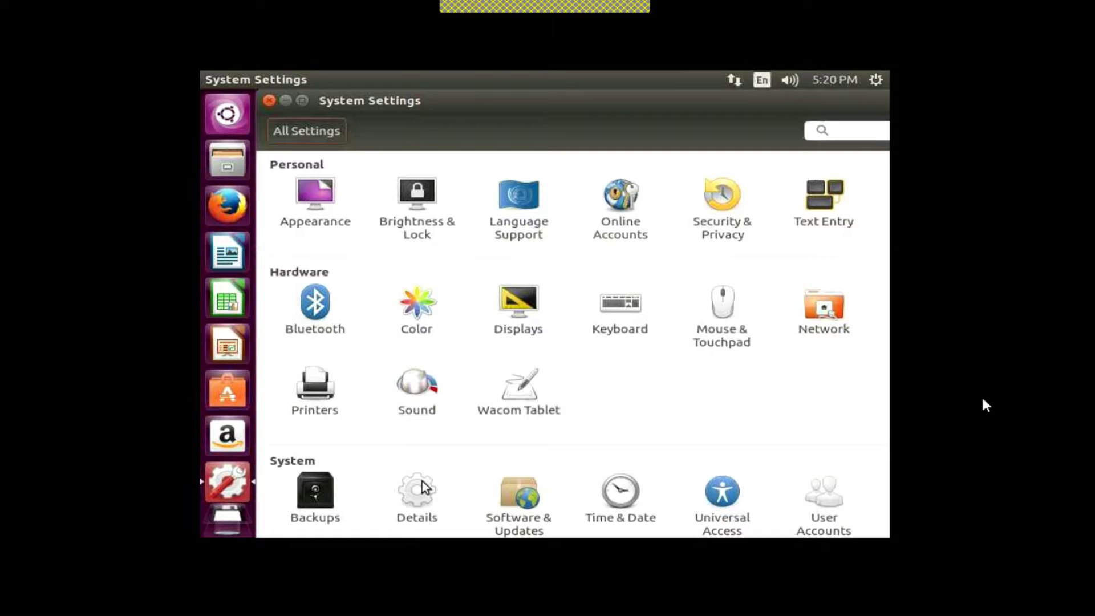
left_click(422, 484)
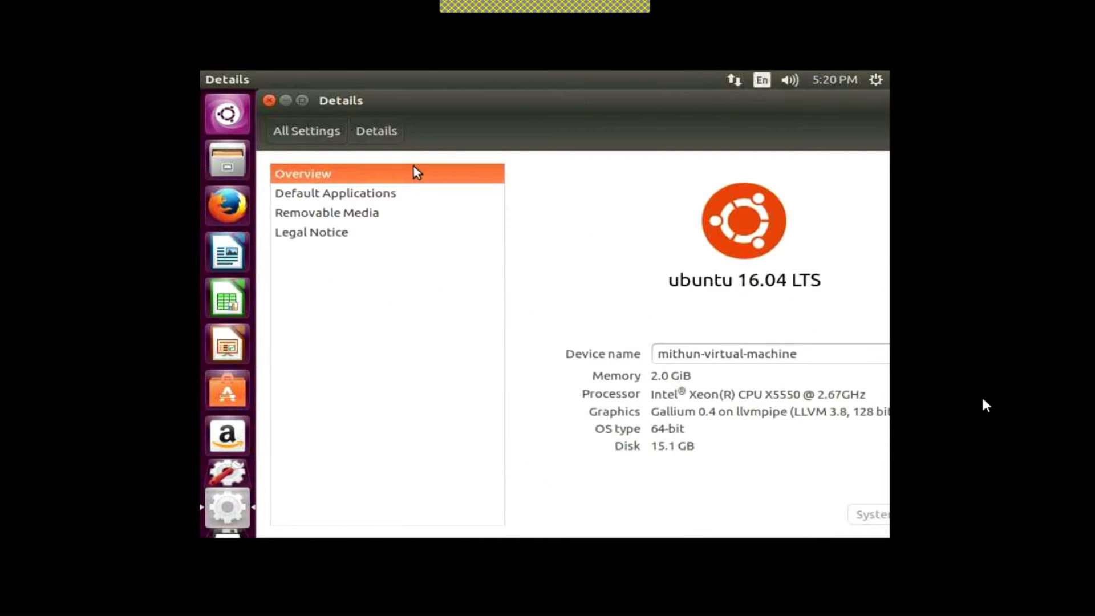
left_click(304, 130)
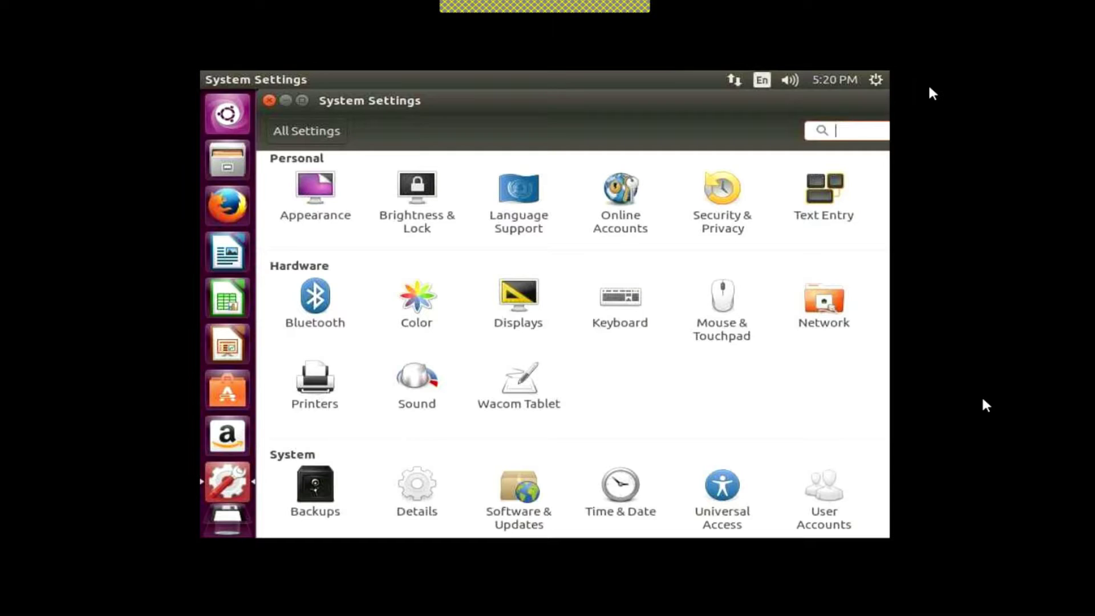
View the restart and shut-down choices, dismiss them without shutting down and close System Settings.
left_click(876, 79)
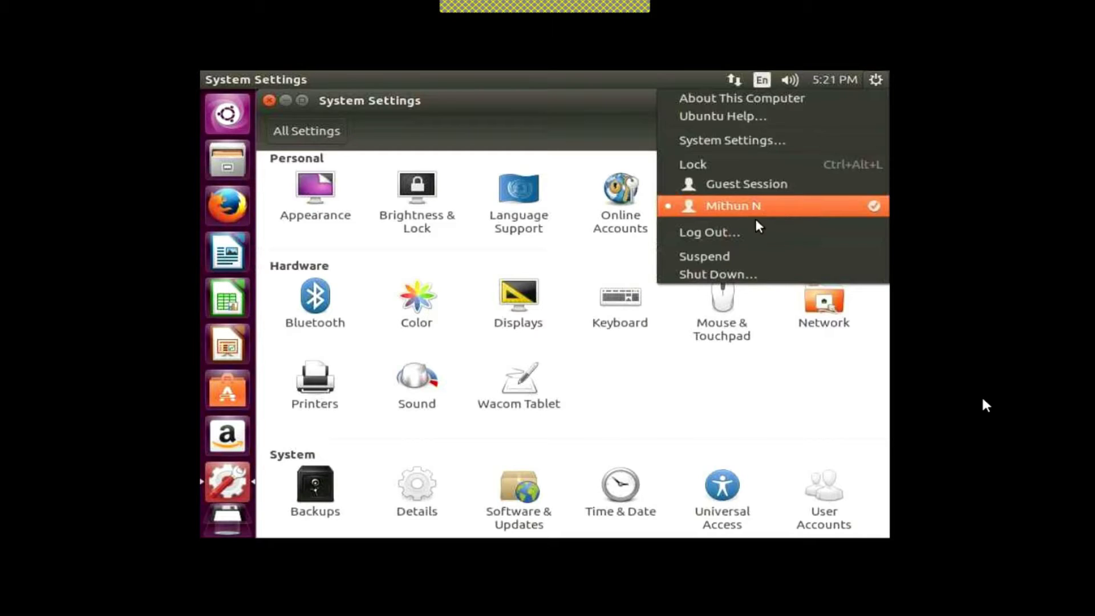
left_click(754, 273)
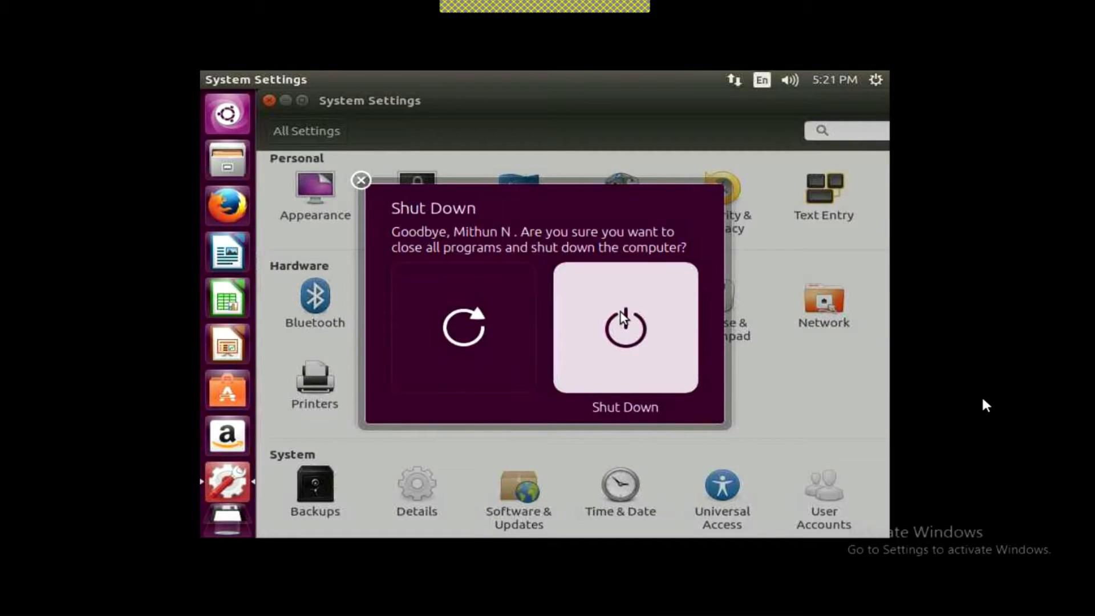
left_click(572, 99)
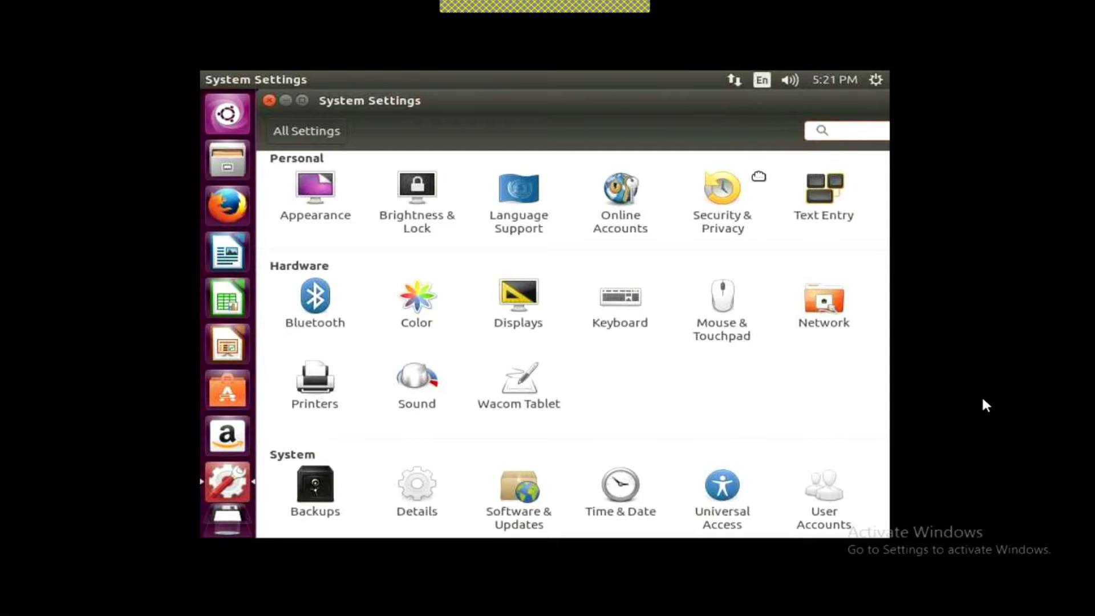
left_click_drag(759, 176, 751, 166)
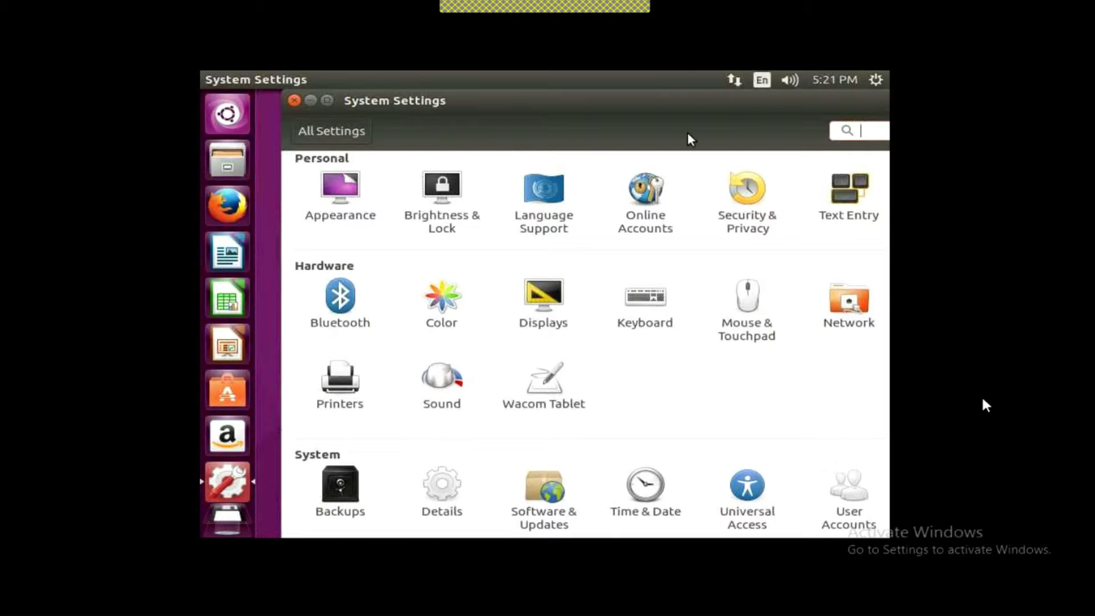
left_click(293, 101)
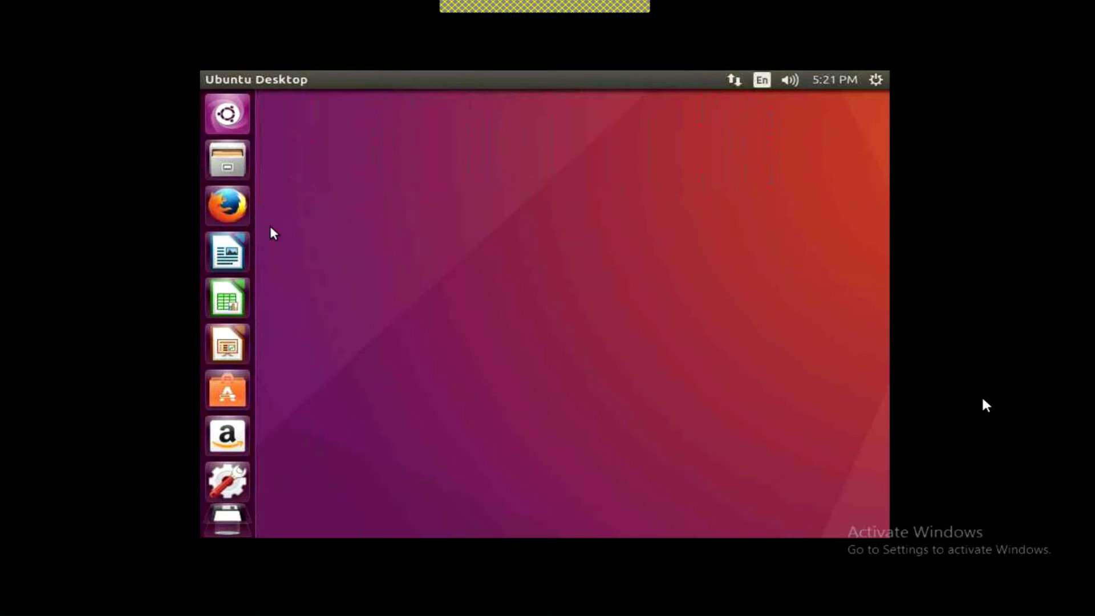
Launch LibreOffice Writer and look over the formatting tools of the blank document.
left_click(232, 256)
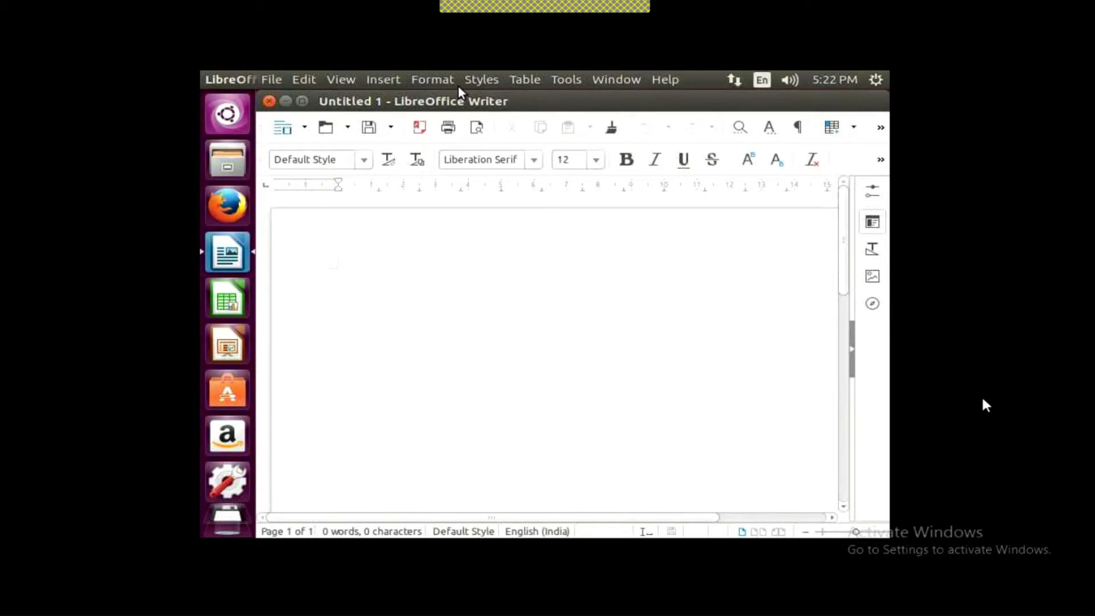
left_click_drag(479, 232, 477, 174)
left_click_drag(550, 183, 810, 164)
left_click(423, 159)
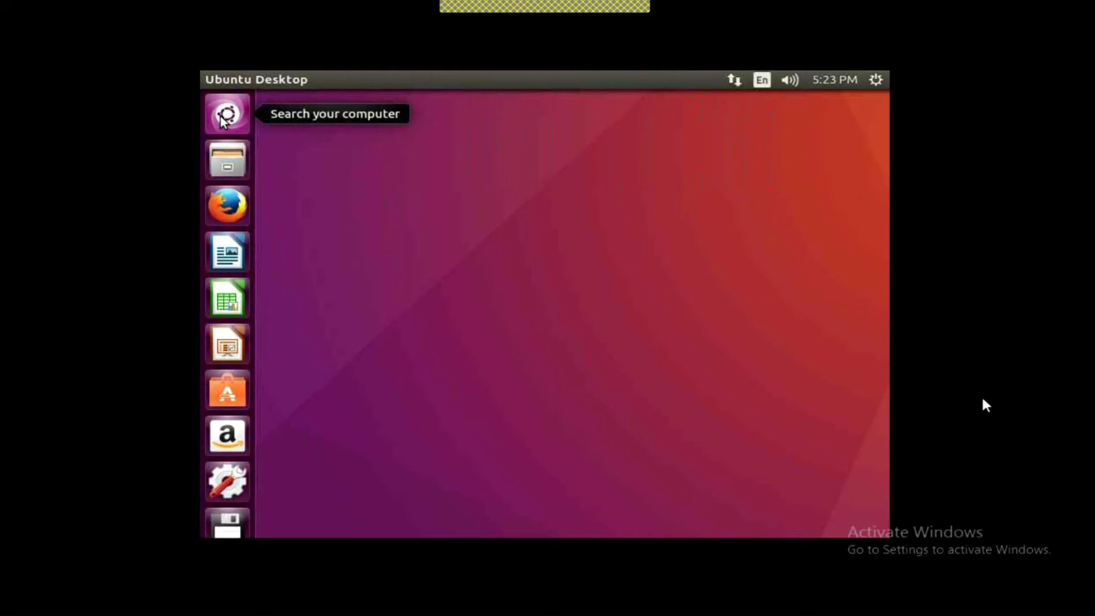
Open the Dash to view its applications, close it and bring it up again.
left_click(224, 117)
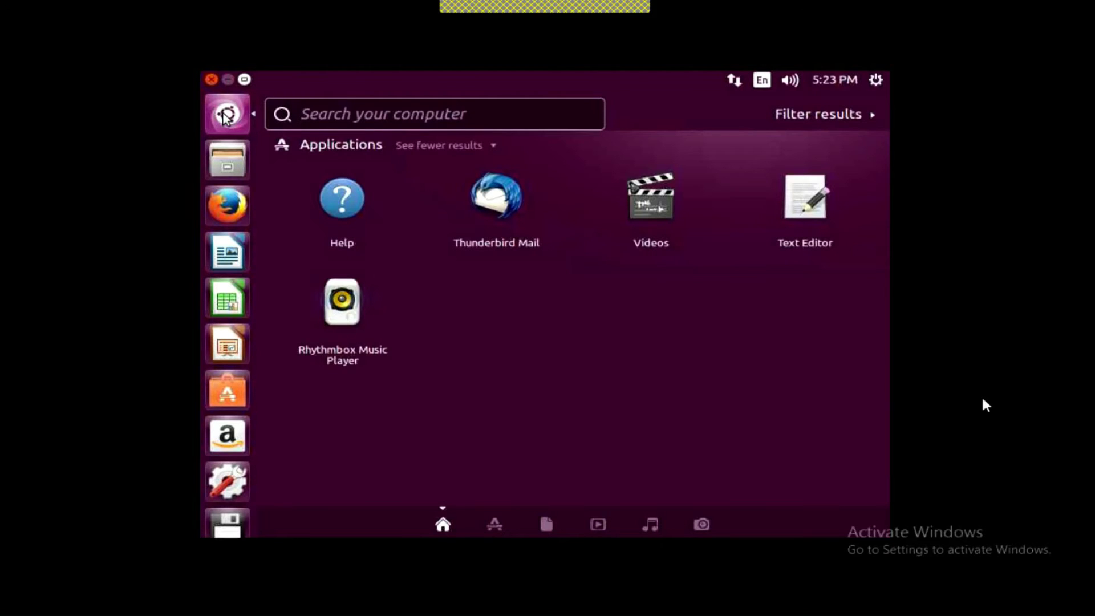
left_click(211, 79)
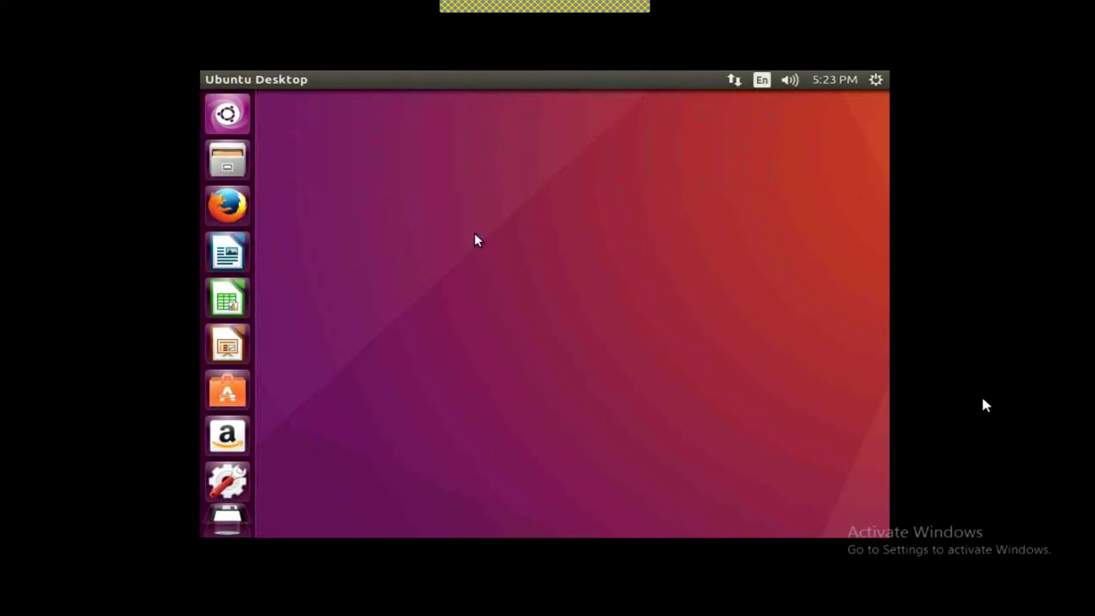
key("super")
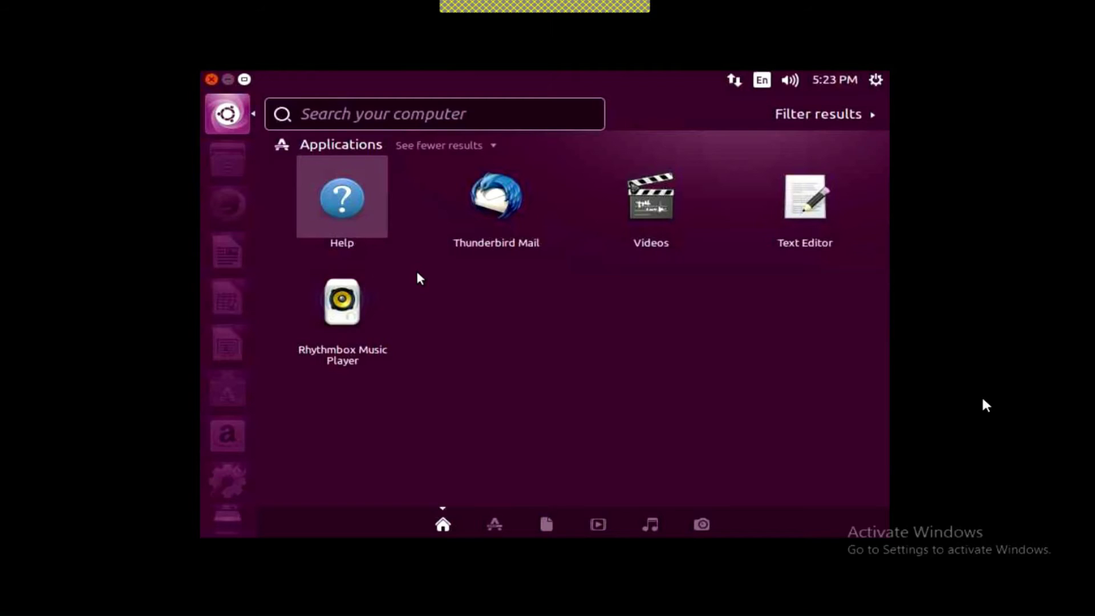
left_click(227, 114)
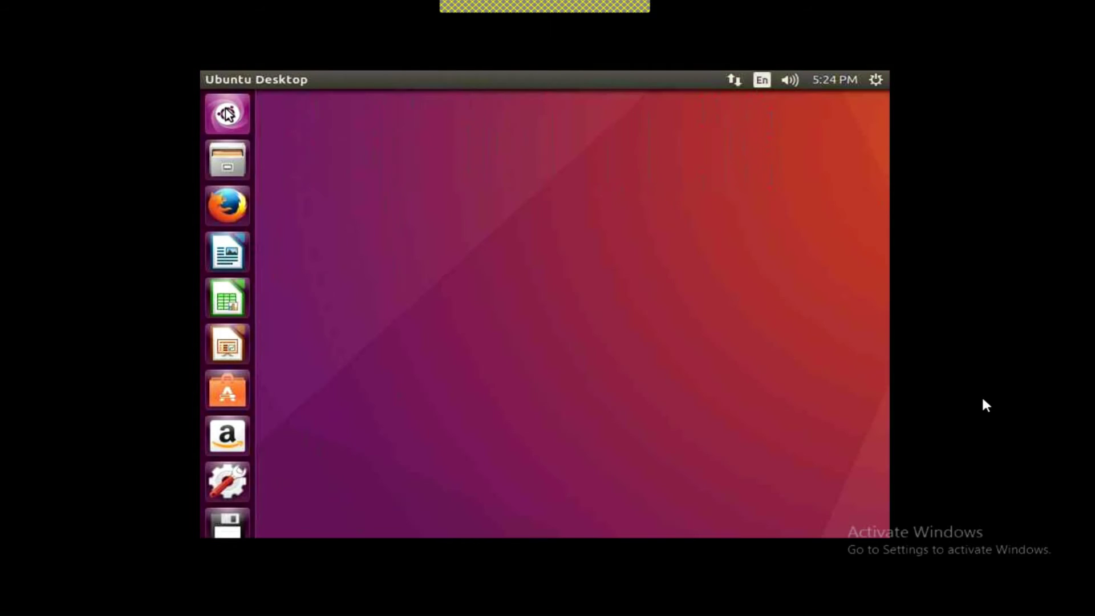
left_click(227, 114)
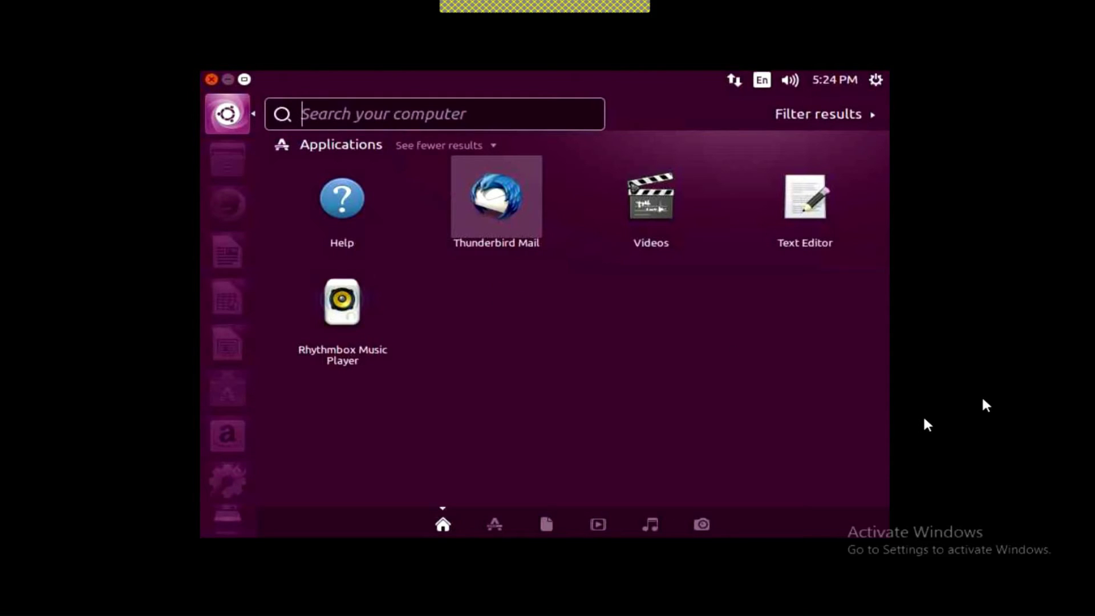
Bring up the Dash to look over its search field and application list, and return to the desktop.
left_click(660, 425)
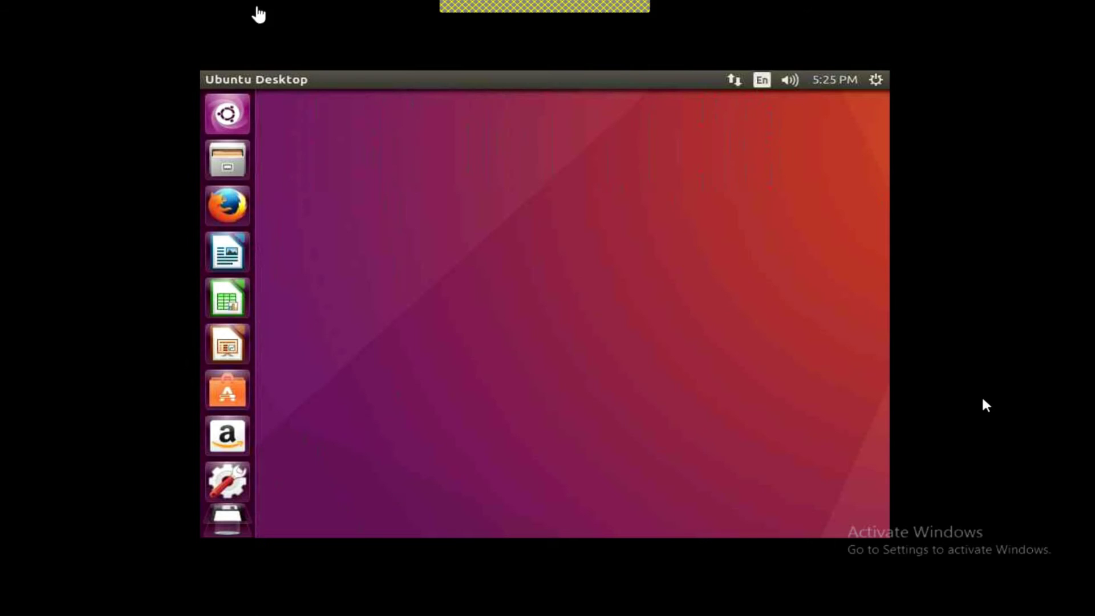
left_click(227, 109)
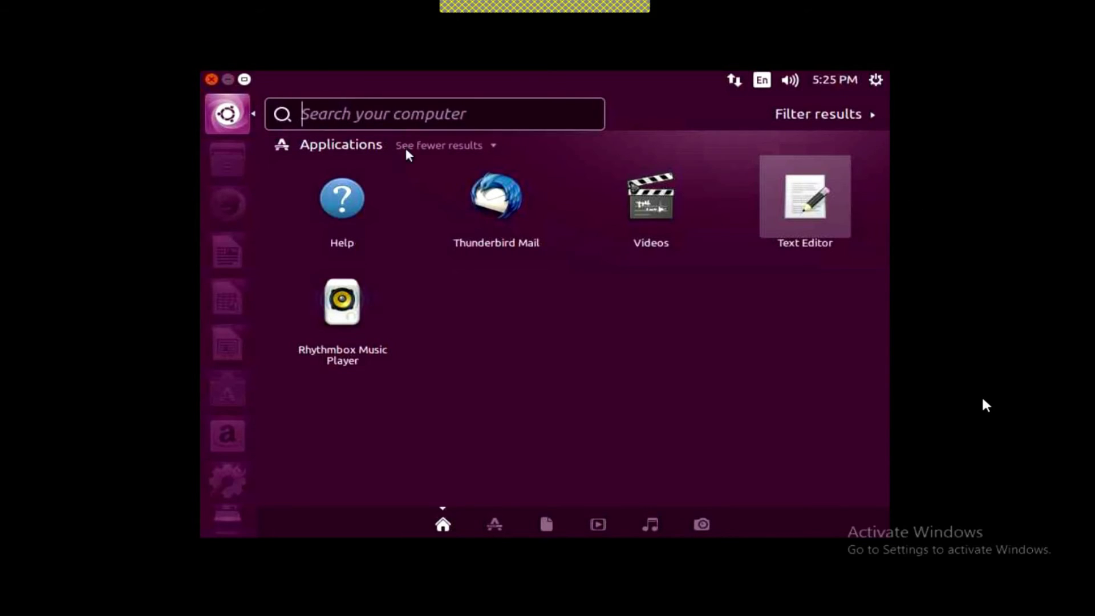
left_click(384, 115)
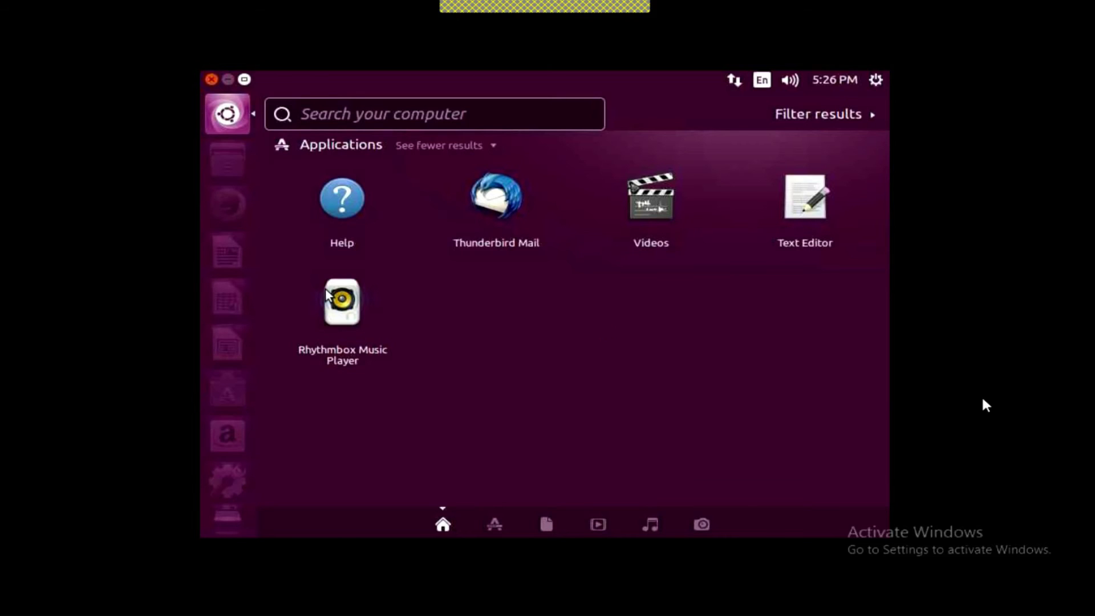
left_click(227, 114)
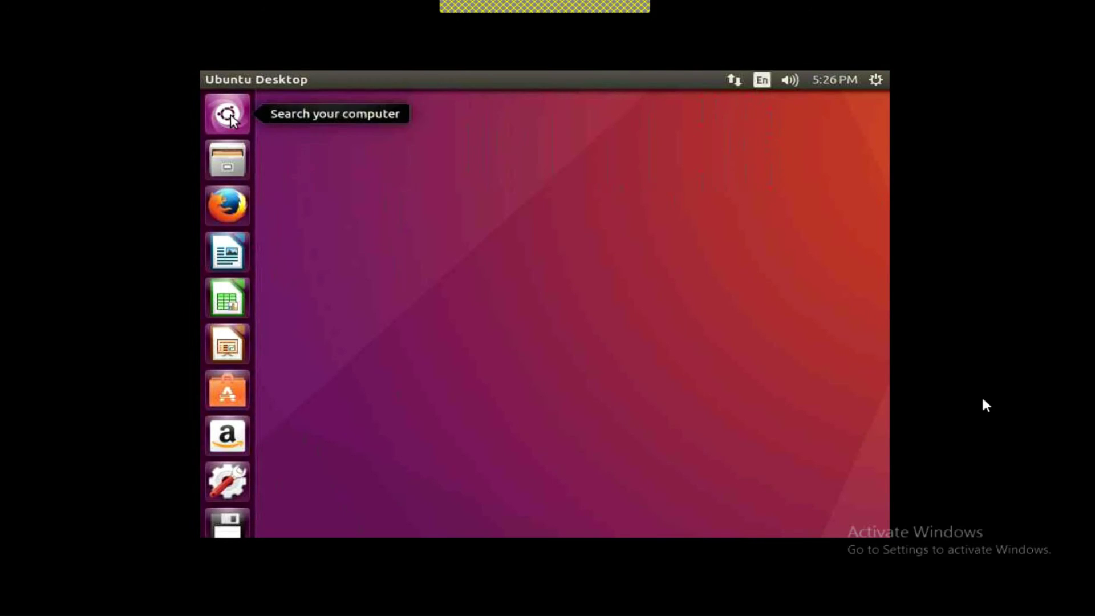
left_click(231, 114)
left_click(232, 113)
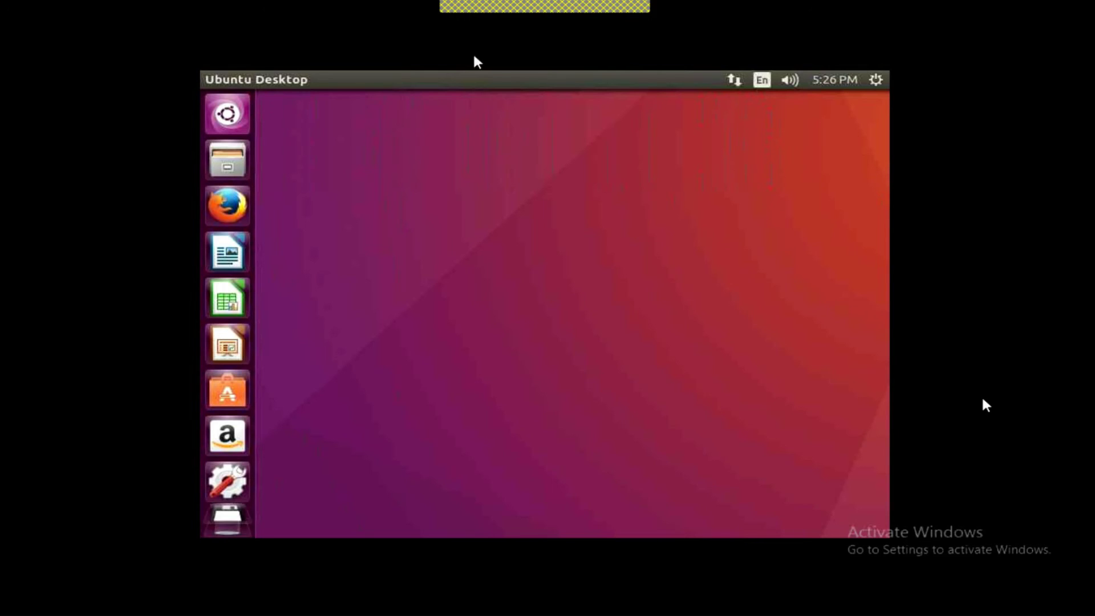
left_click(230, 112)
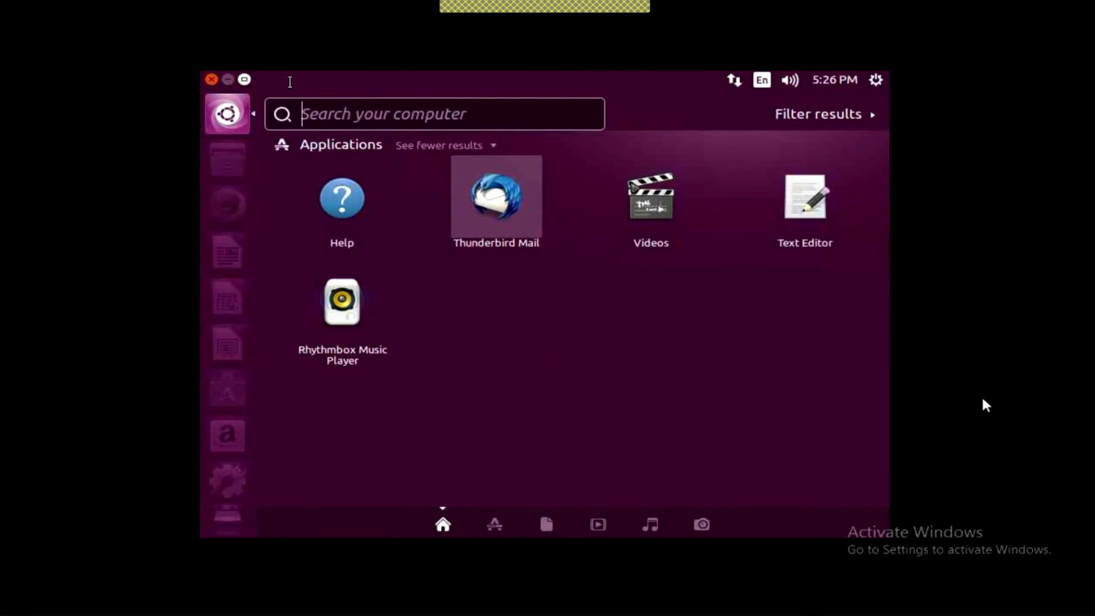
left_click(228, 112)
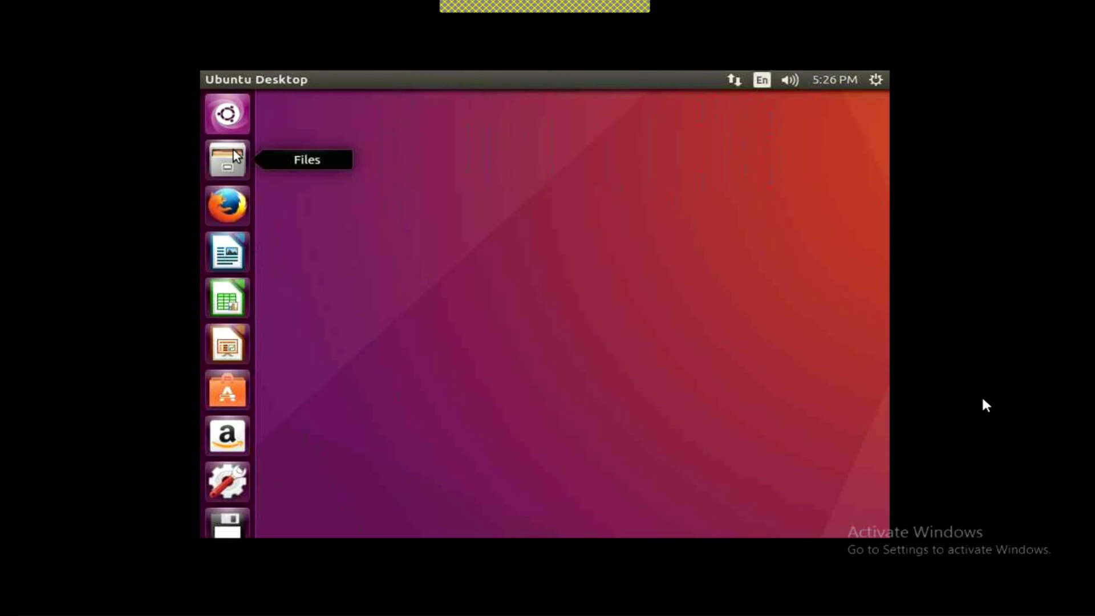
Open the file manager, browse the root folders under Computer such as bin, boot and cdrom, and close the window.
left_click(234, 151)
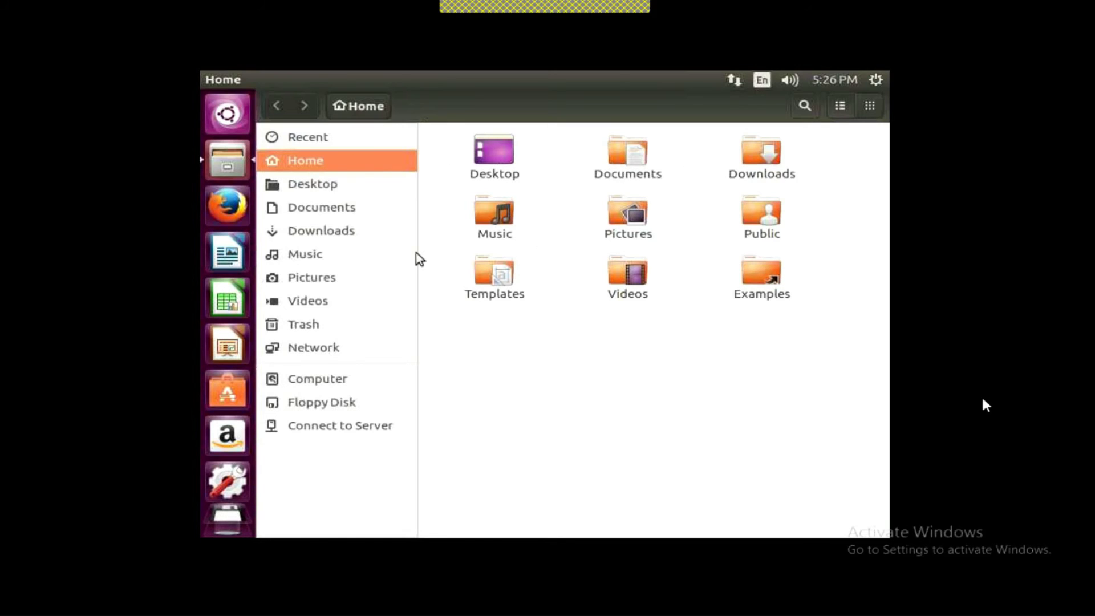
left_click(324, 378)
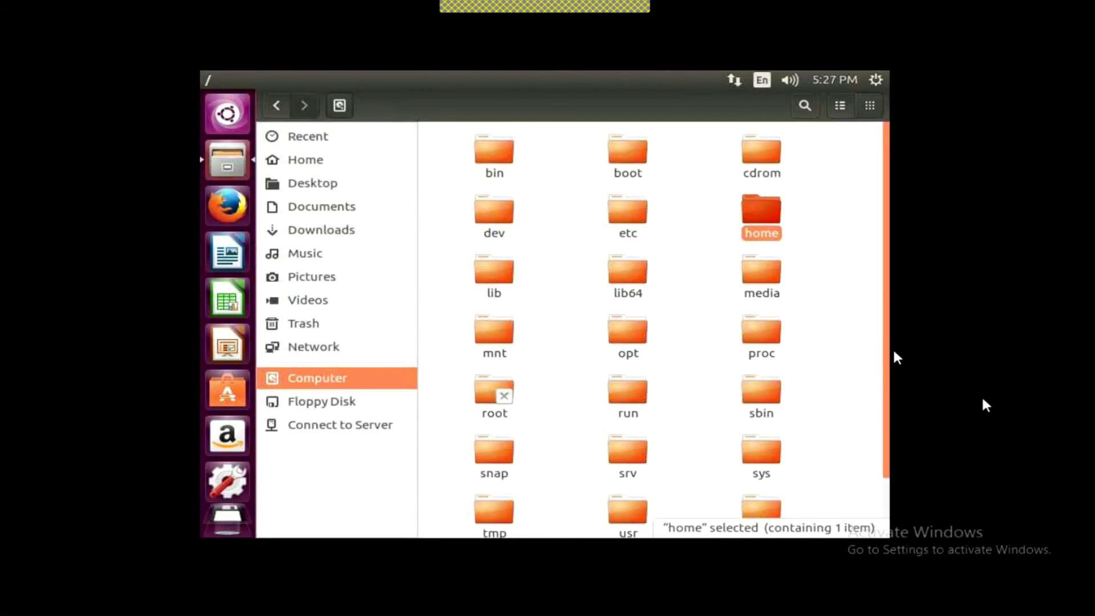
left_click(498, 163)
left_click(615, 153)
left_click(482, 151)
left_click(765, 153)
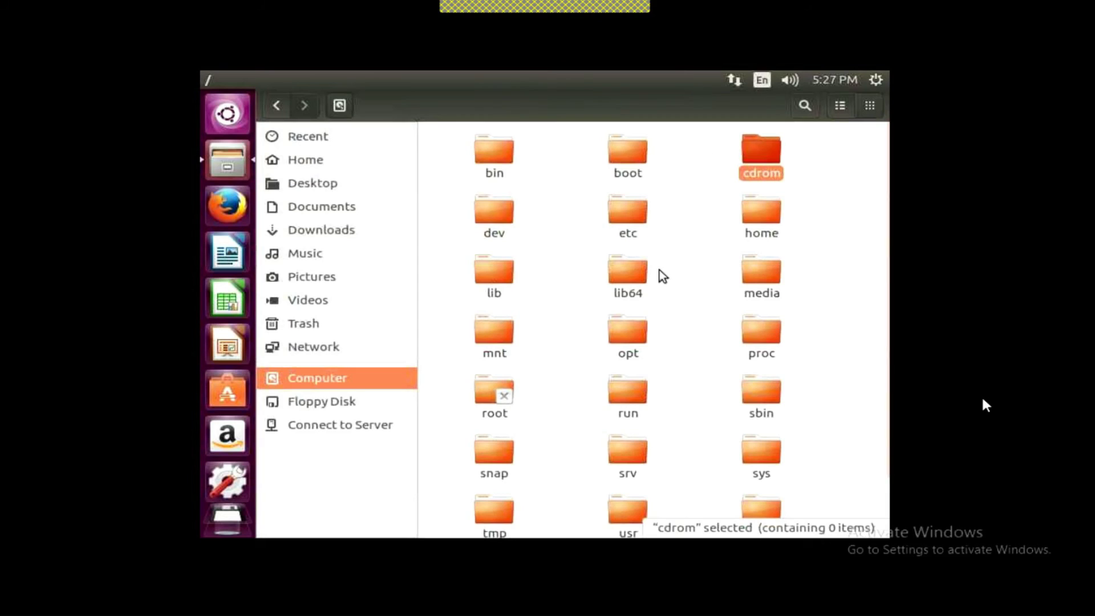
mouse_move(367, 73)
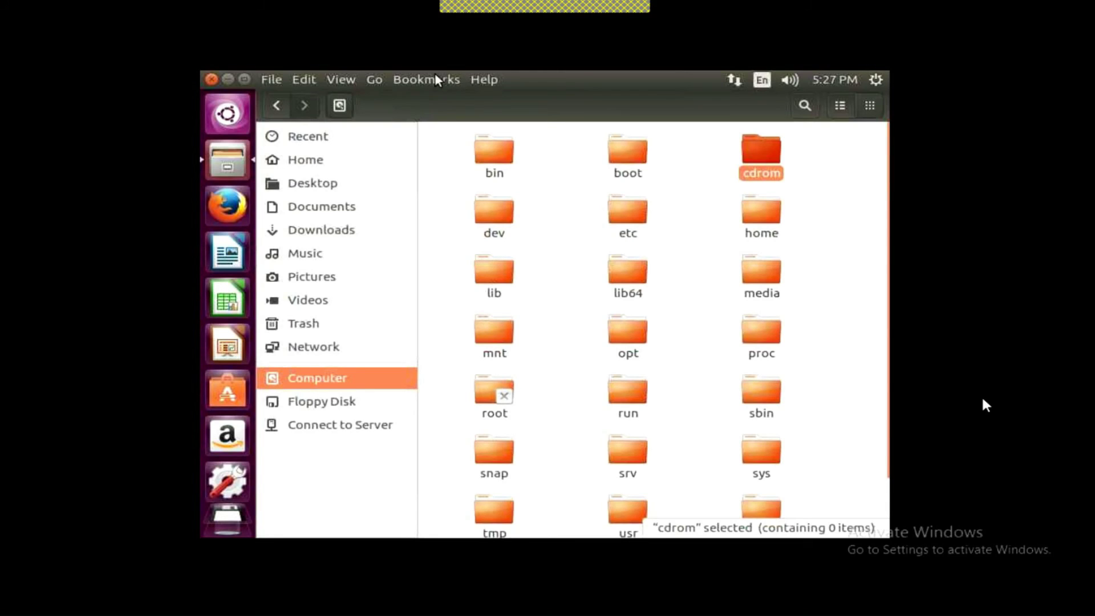
left_click(214, 76)
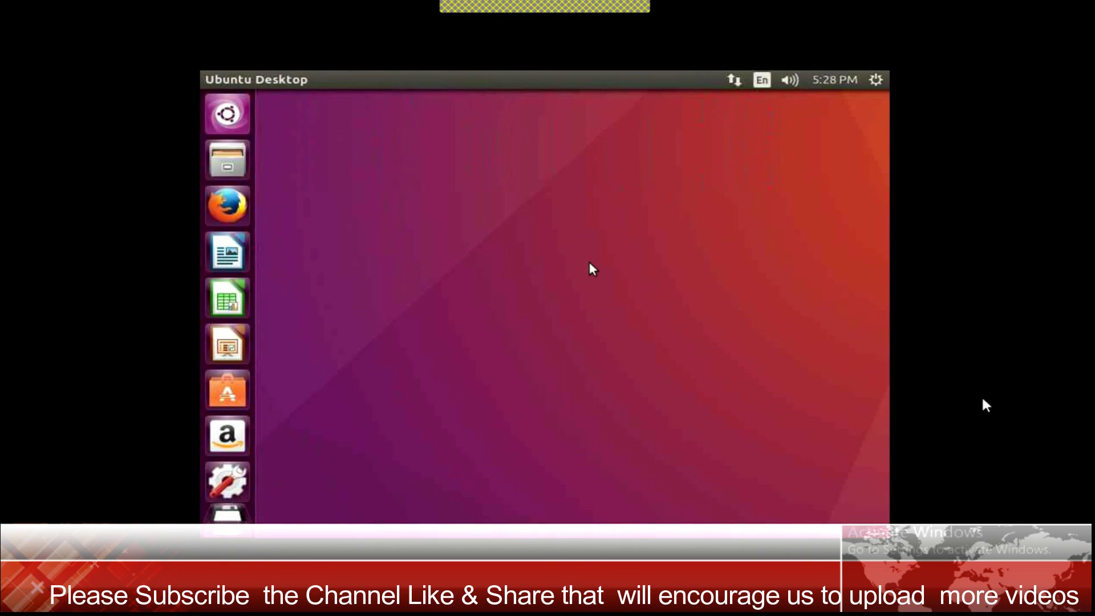
View the desktop's context options, dismiss them and show the root folders under Computer in the file manager.
right_click(493, 263)
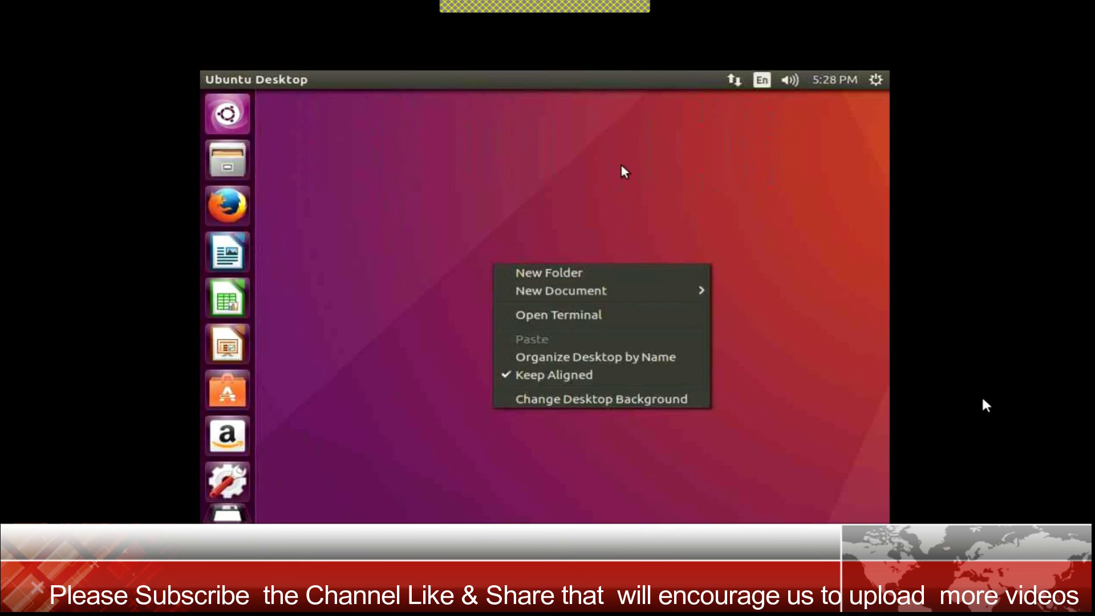
left_click(586, 179)
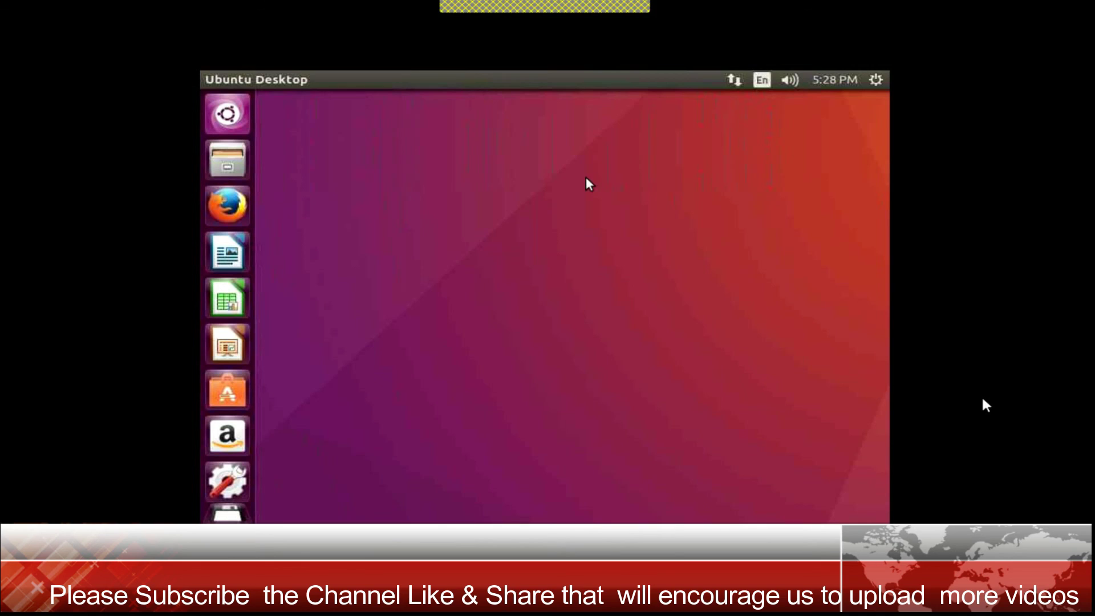
left_click(231, 166)
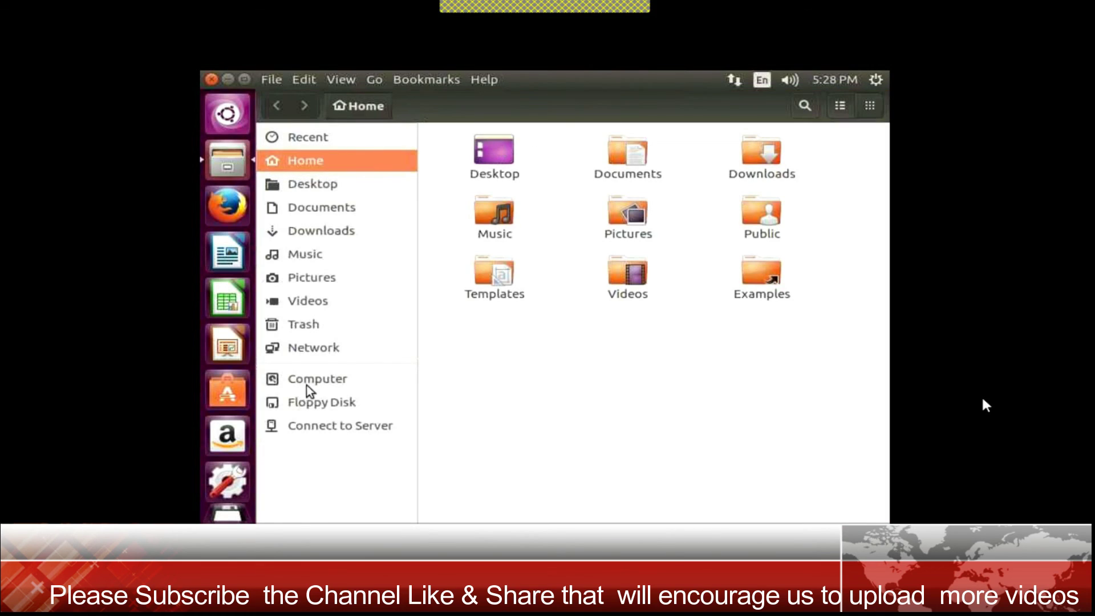
left_click(330, 378)
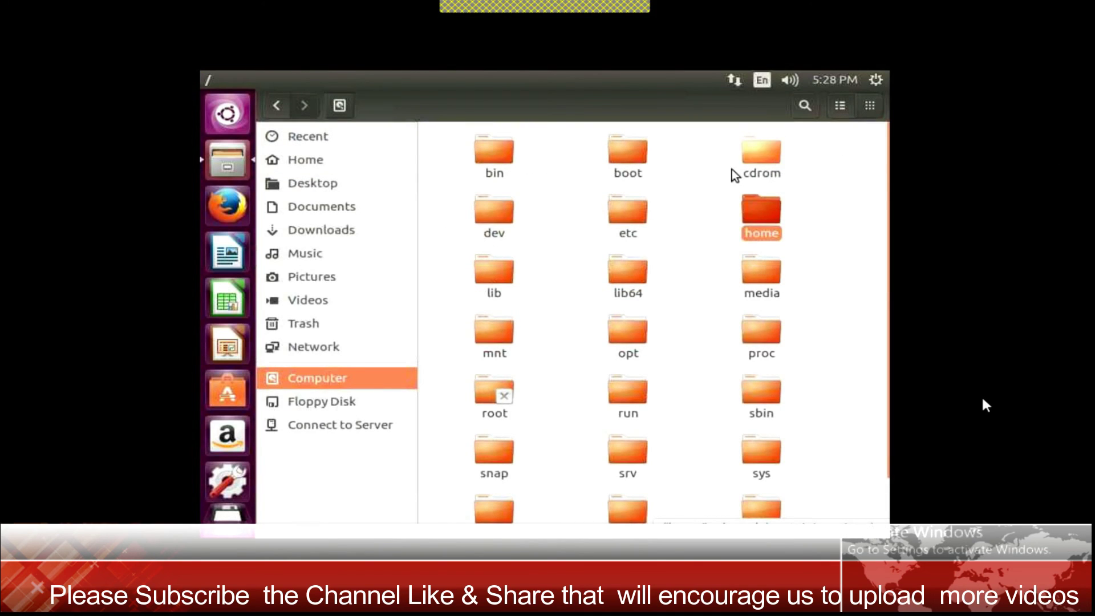
left_click(837, 198)
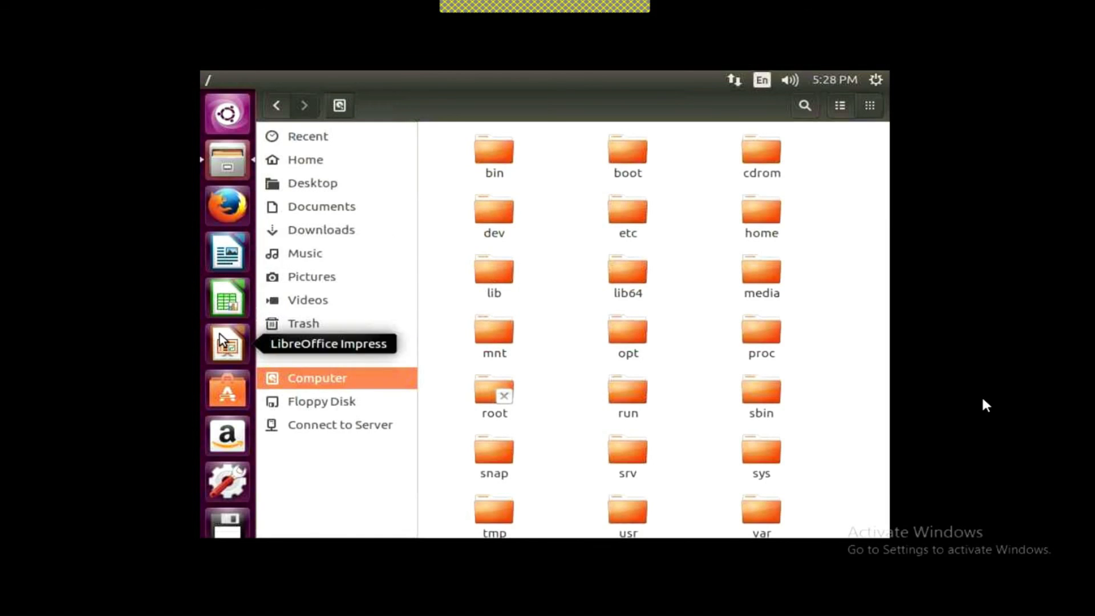
Launch Ubuntu Software and System Settings for a brief look and close both windows.
left_click(227, 393)
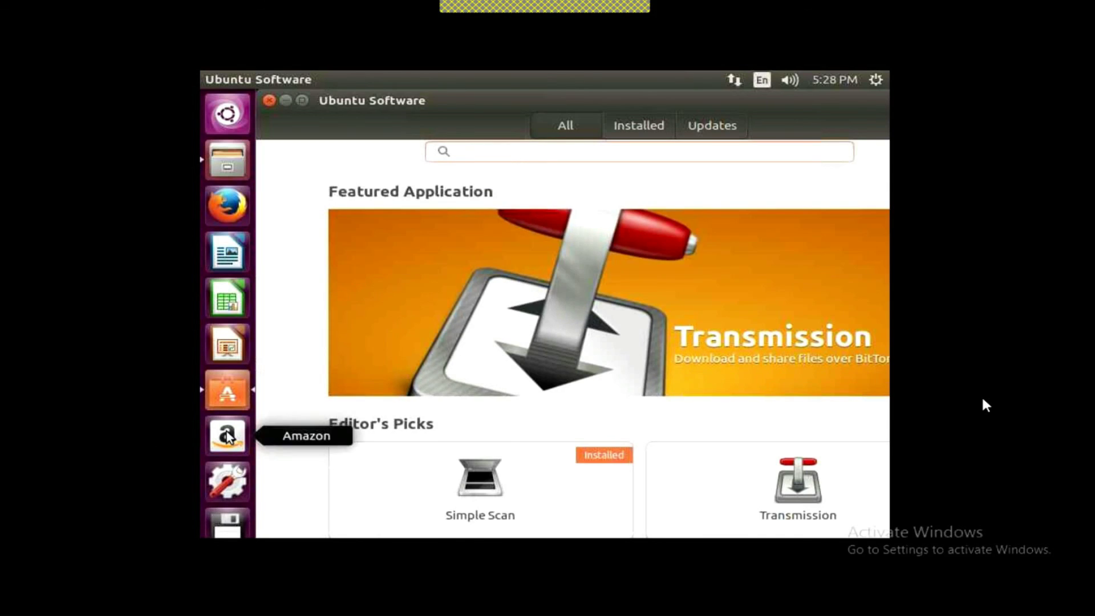
left_click(231, 477)
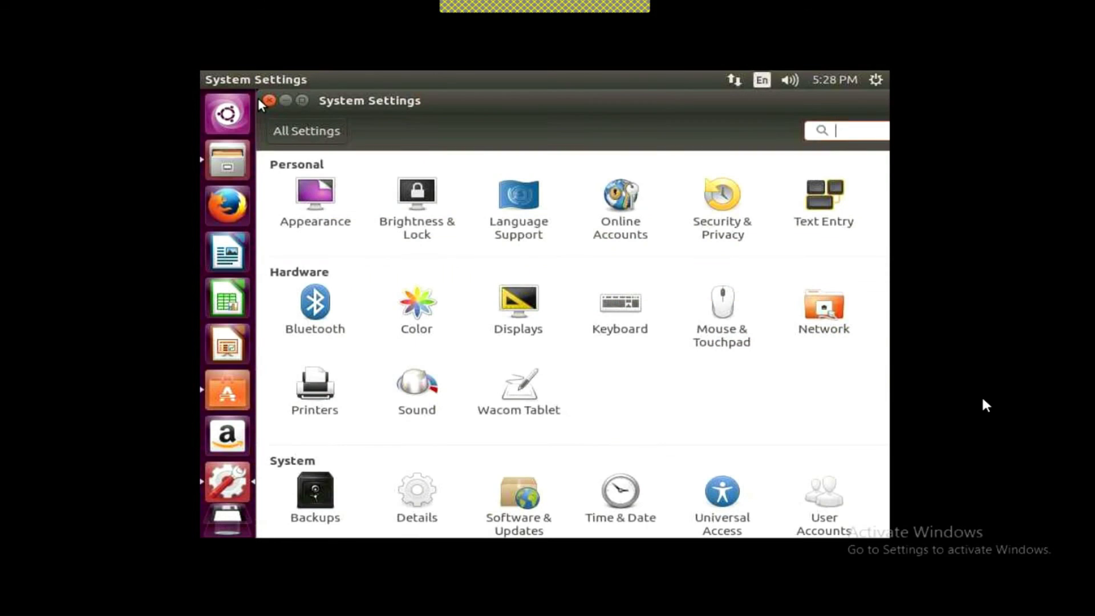
left_click(268, 100)
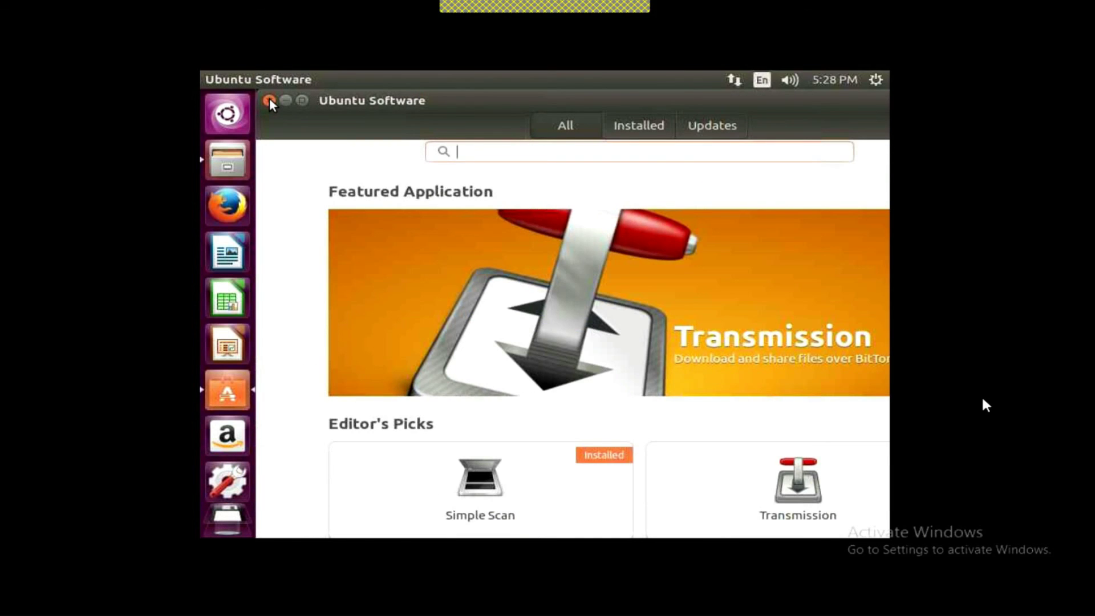
left_click(270, 99)
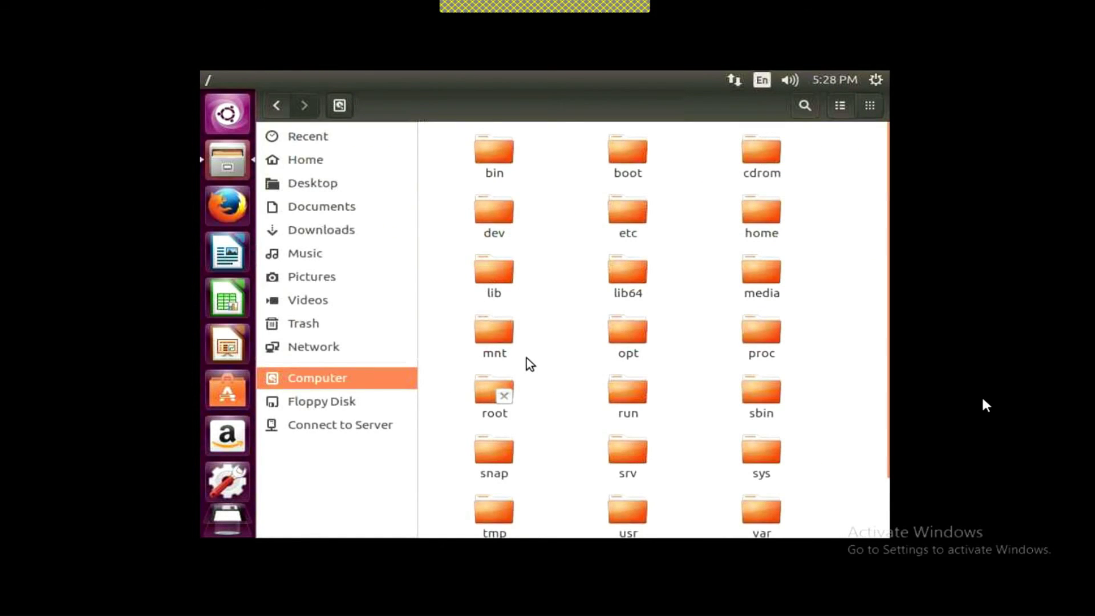